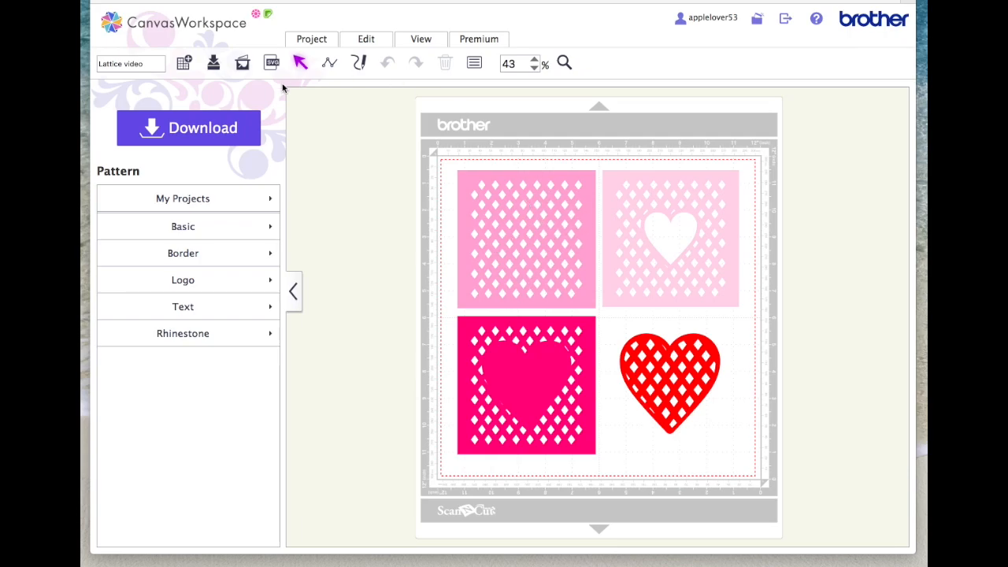
# Step: Create a new blank canvas project and bring up the diamond among the Basic pattern shapes
pyautogui.click(163, 24)
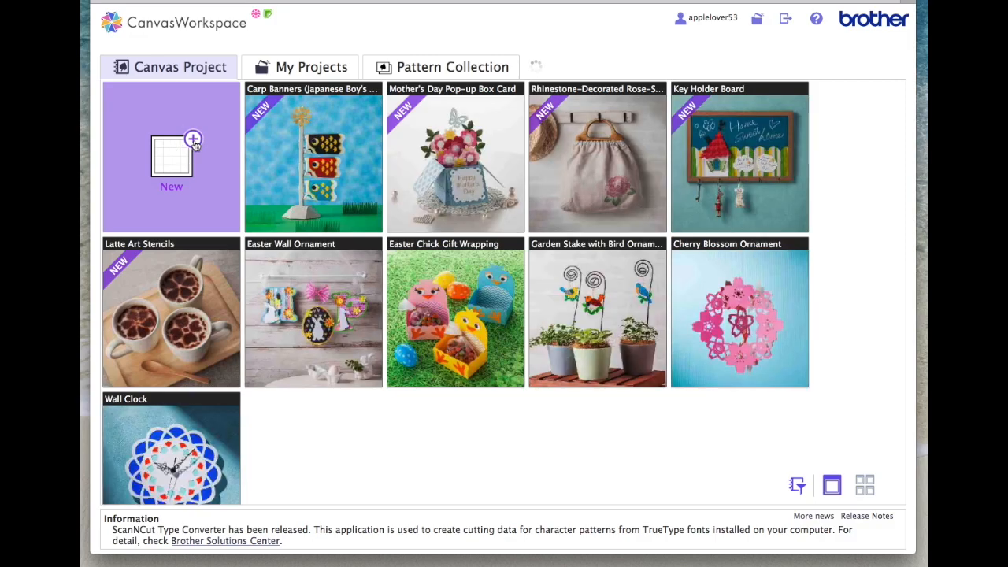
pyautogui.click(193, 142)
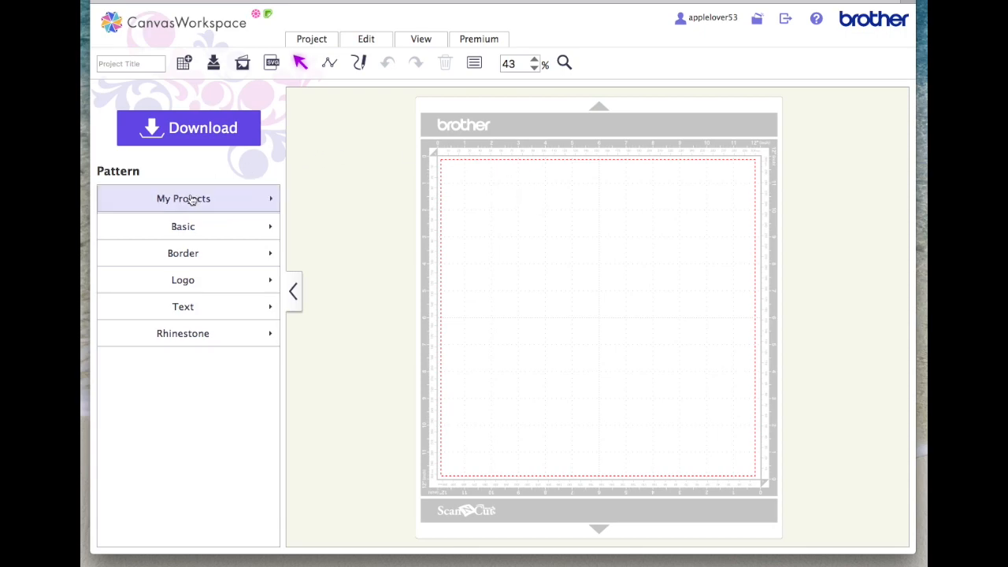
pyautogui.click(183, 226)
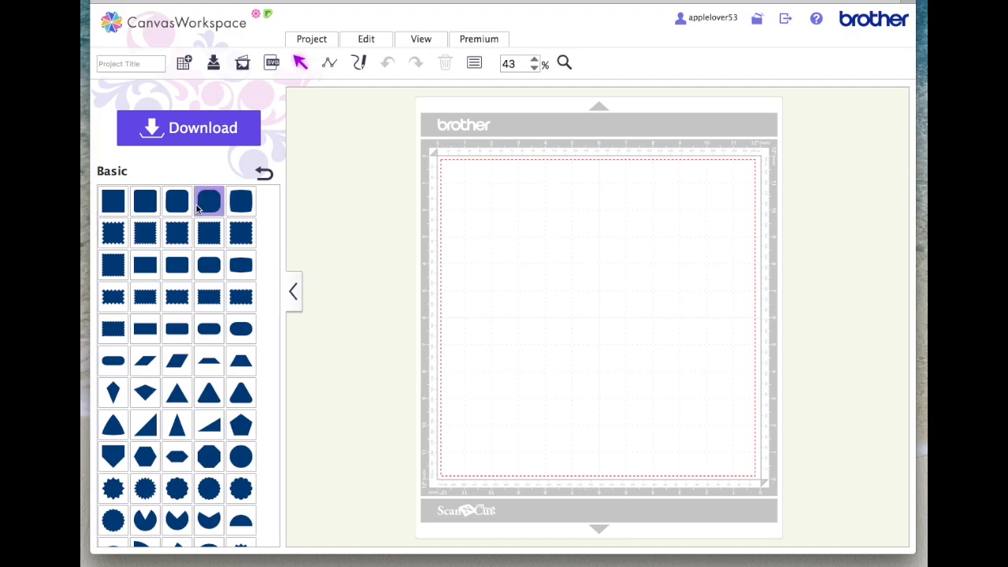
pyautogui.scroll(-10, 197, 209)
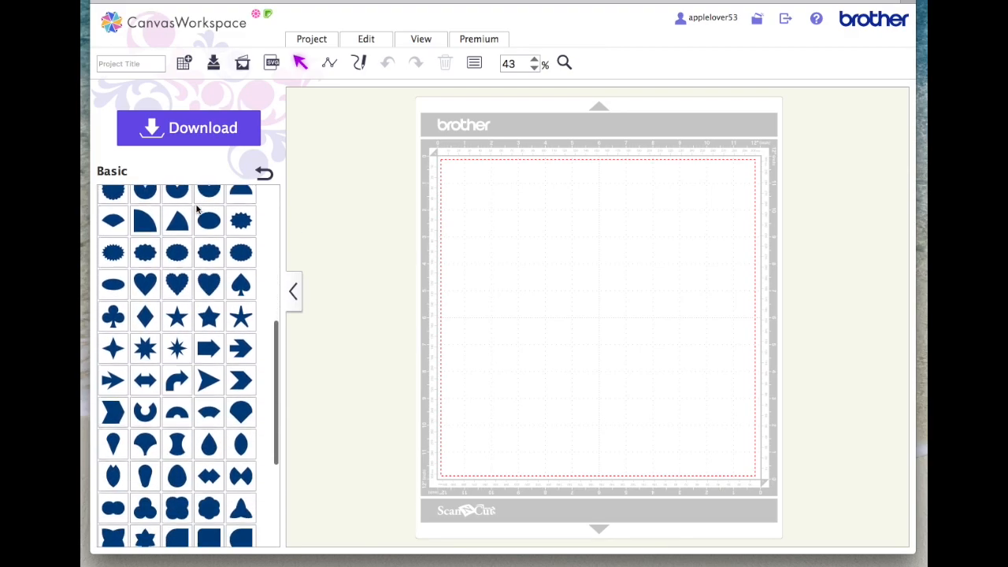
# Step: Add a diamond to the mat and set its height to 0.75 inch with the aspect ratio maintained
pyautogui.click(145, 284)
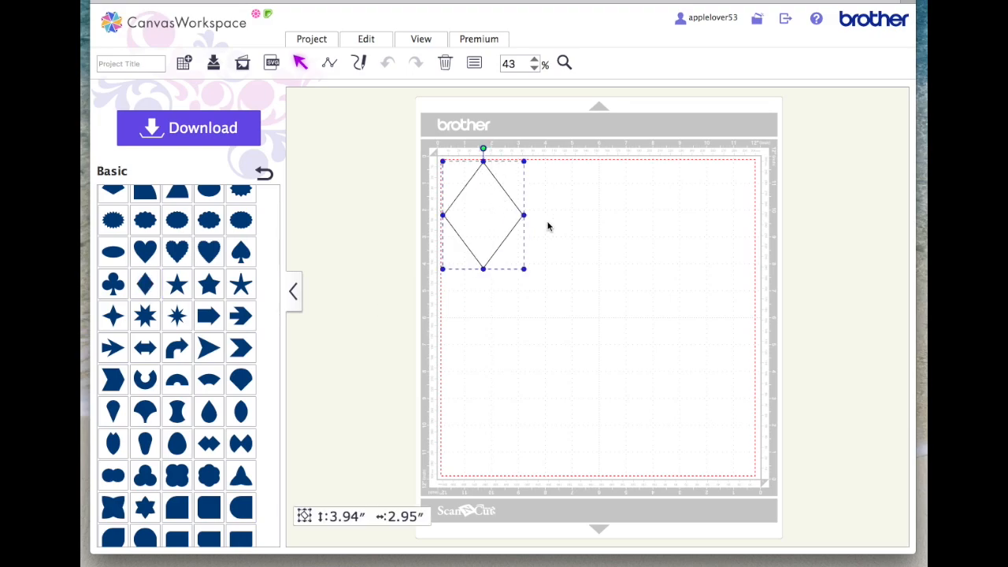
pyautogui.click(475, 63)
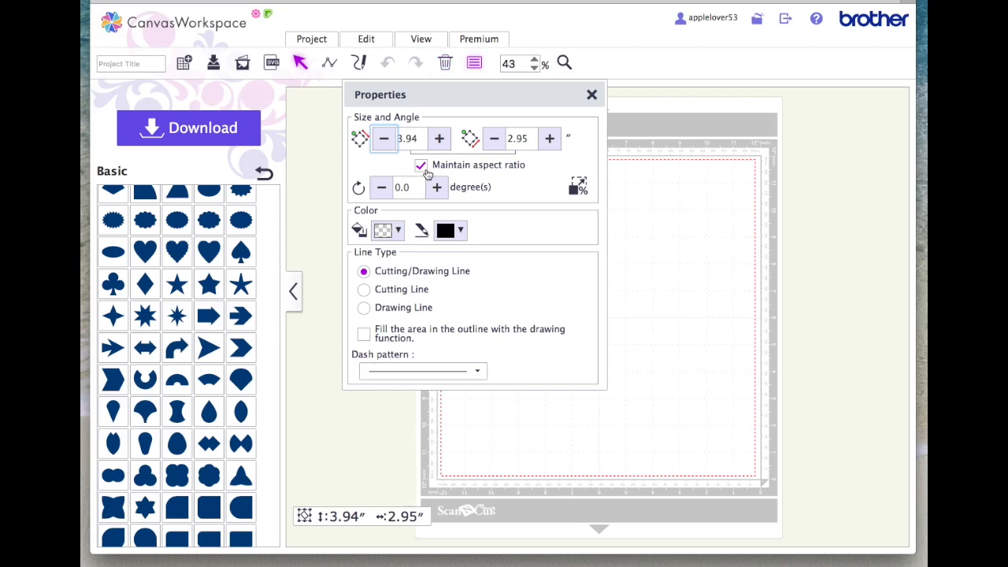
pyautogui.doubleClick(410, 138)
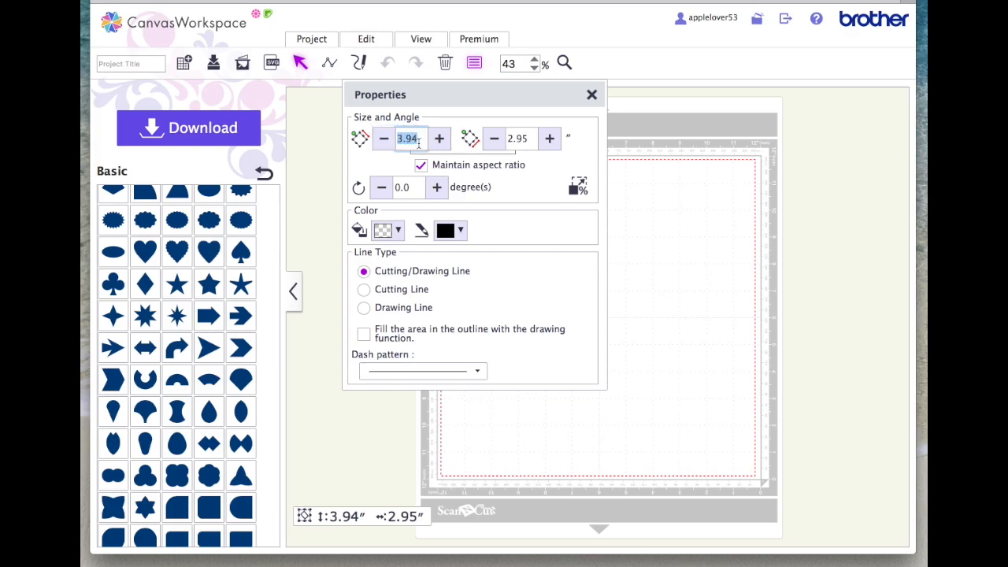
pyautogui.write('0.75')
pyautogui.press('Return')
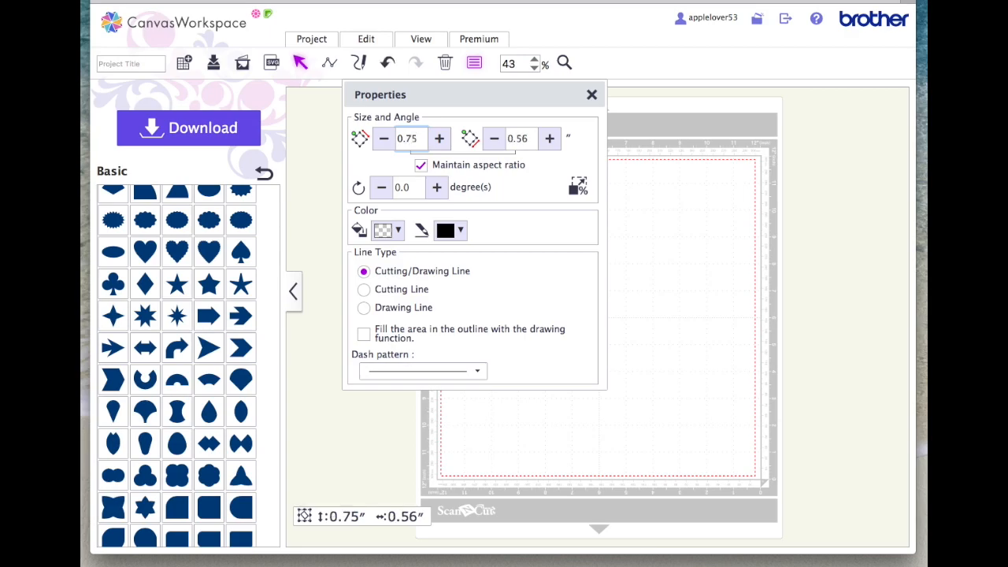
pyautogui.click(593, 96)
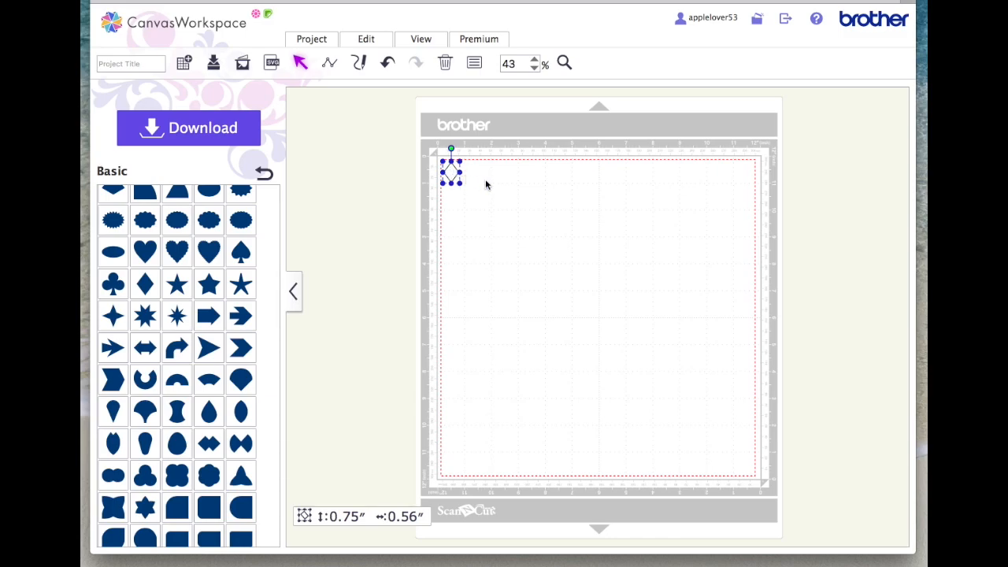
# Step: Duplicate the small diamond five times to form a diagonal row of six
pyautogui.hotkey('ctrl', 'v')
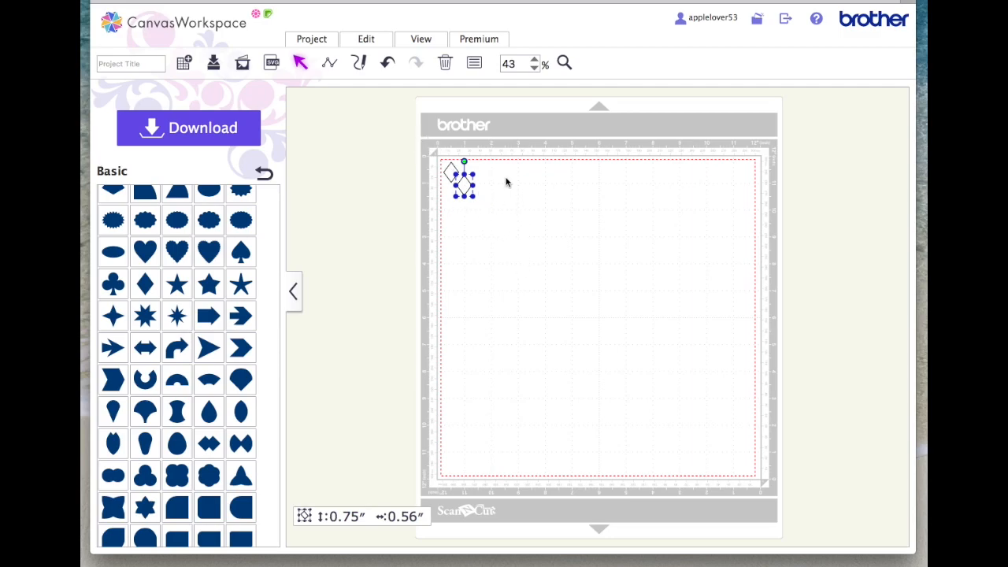
pyautogui.hotkey('ctrl', 'v')
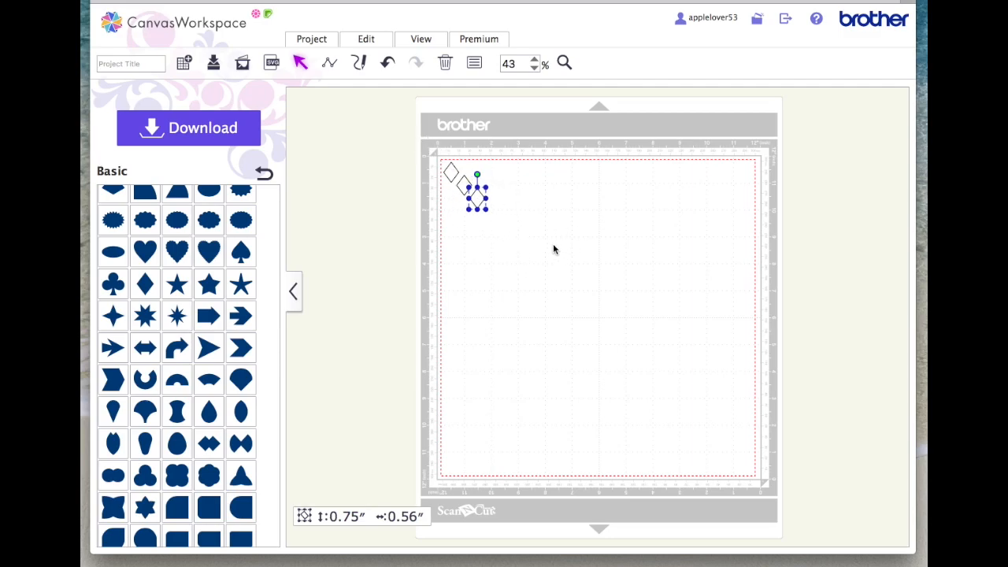
pyautogui.hotkey('ctrl', 'v')
pyautogui.hotkey('ctrl', 'v')
pyautogui.hotkey('ctrl', 'v')
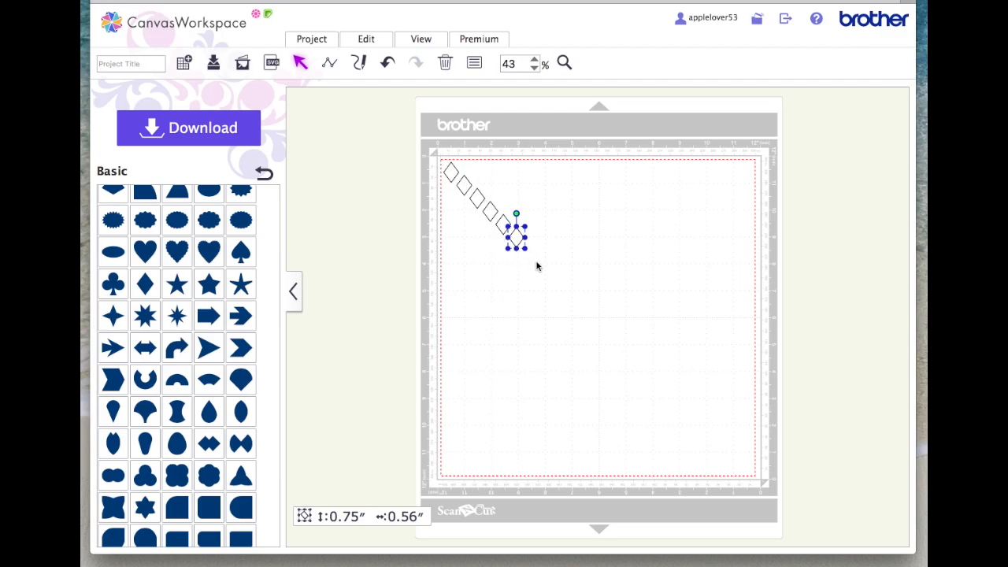
# Step: Group the diagonal row of six diamonds and place two duplicates of it parallel, one above and one below
pyautogui.moveTo(537, 263); pyautogui.dragTo(431, 147)
pyautogui.rightClick(481, 206)
pyautogui.click(533, 306)
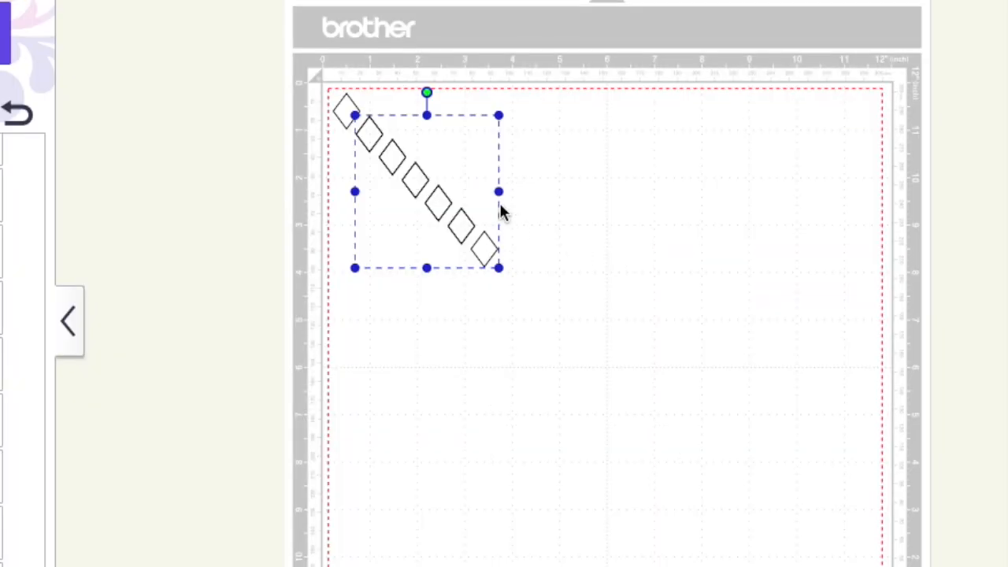
pyautogui.moveTo(466, 219); pyautogui.dragTo(487, 207)
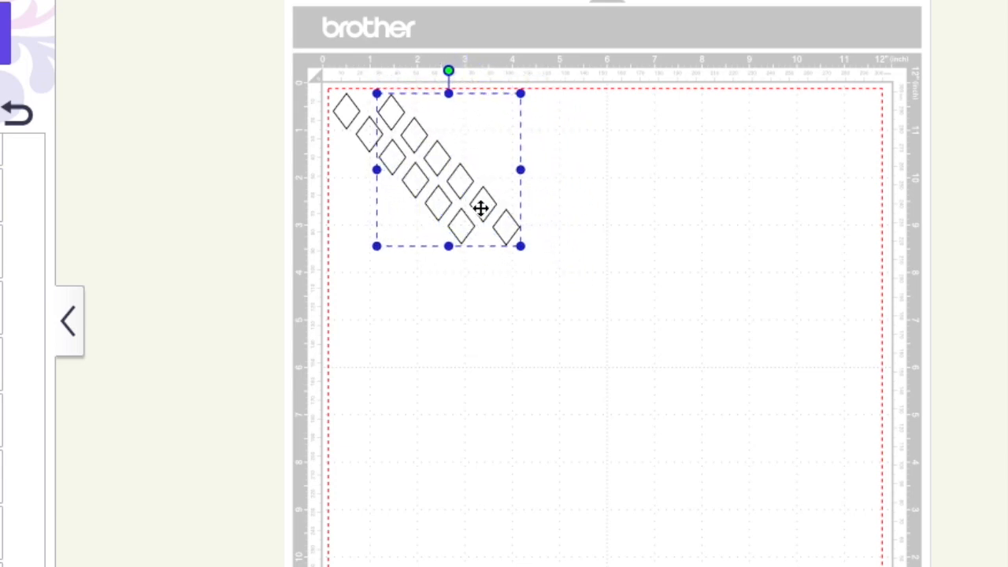
pyautogui.hotkey('ctrl', 'd')
pyautogui.moveTo(510, 217); pyautogui.dragTo(443, 239)
# Step: Group the three diagonal rows of diamonds into one block
pyautogui.moveTo(582, 326); pyautogui.dragTo(277, 67)
pyautogui.rightClick(440, 162)
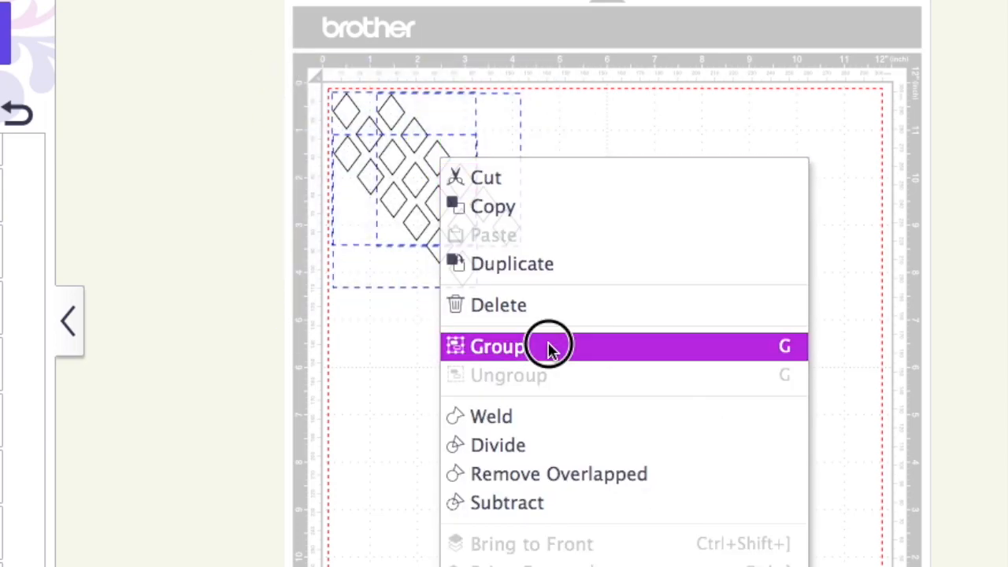
pyautogui.click(548, 346)
# Step: Duplicate the diamond block and fit the copy against the original's right side to continue the lattice
pyautogui.hotkey('ctrl', 'c')
pyautogui.hotkey('ctrl', 'v')
pyautogui.moveTo(484, 207); pyautogui.dragTo(462, 285)
pyautogui.moveTo(594, 212); pyautogui.dragTo(574, 167)
pyautogui.press('Left')
pyautogui.press('Right')
pyautogui.press('Up')
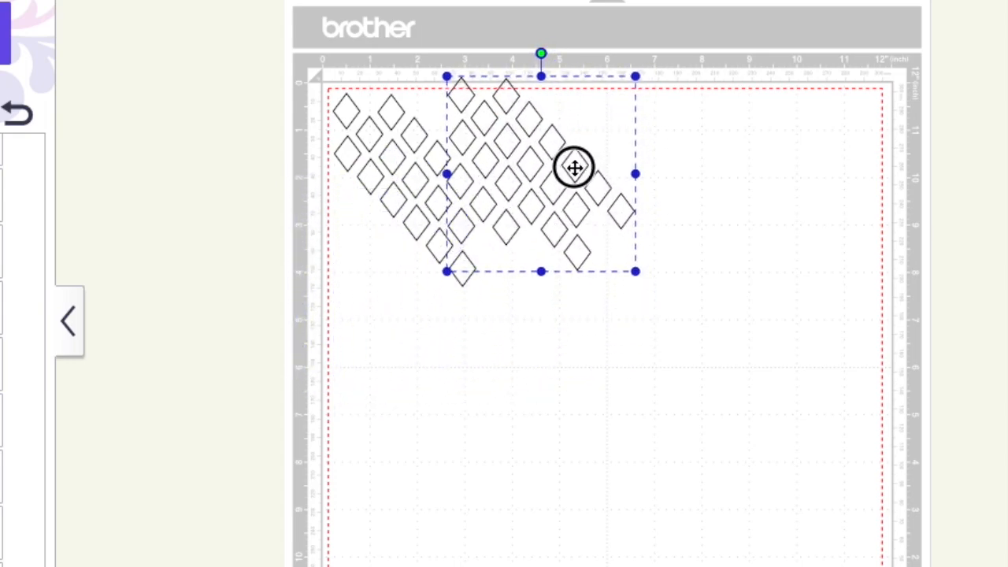
pyautogui.moveTo(575, 168); pyautogui.dragTo(573, 168)
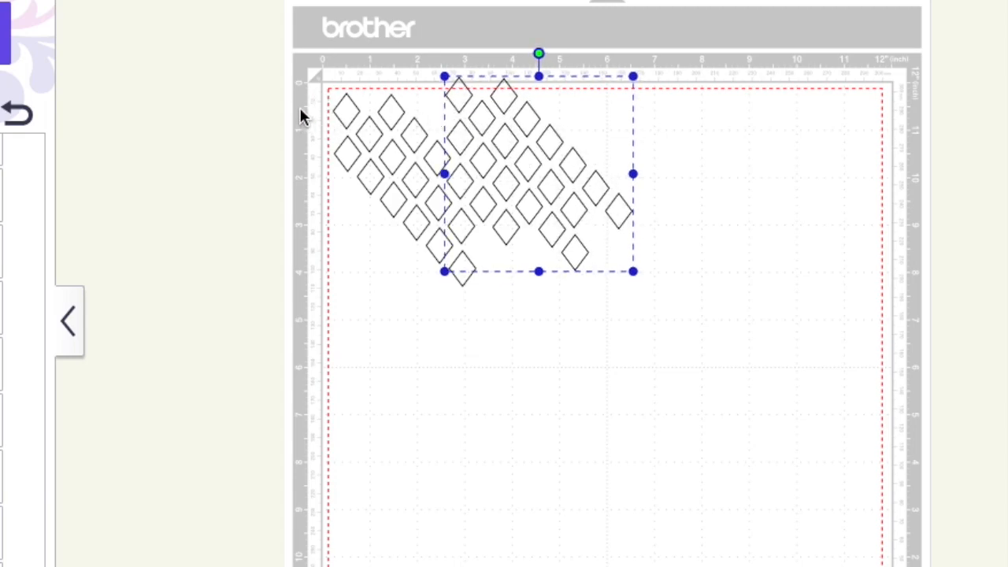
# Step: Delete both diamond blocks from the mat
pyautogui.moveTo(663, 312); pyautogui.dragTo(272, 62)
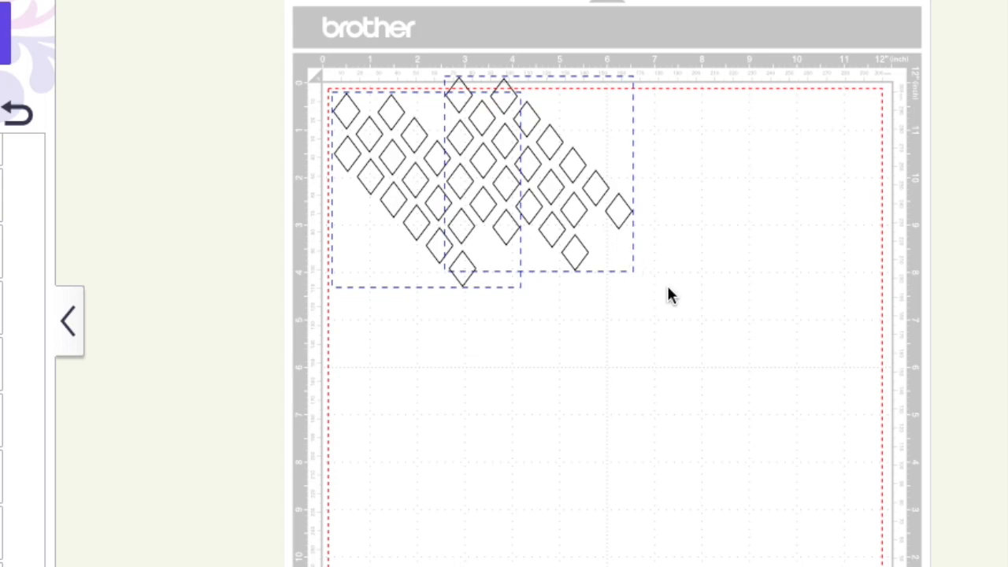
pyautogui.press('Delete')
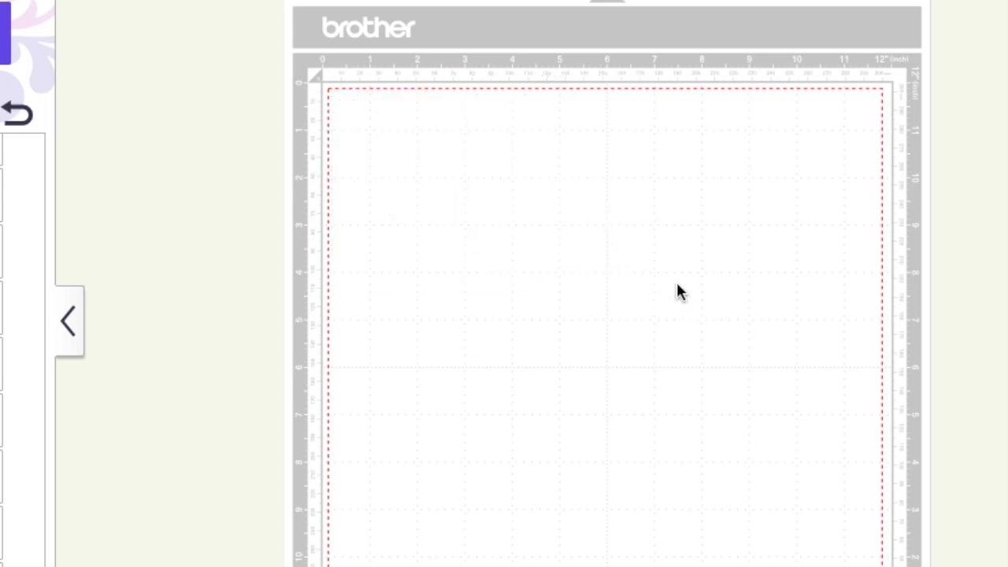
# Step: Add a fresh Basic diamond and set its height to 0.75 inch with the aspect ratio maintained
pyautogui.click(144, 283)
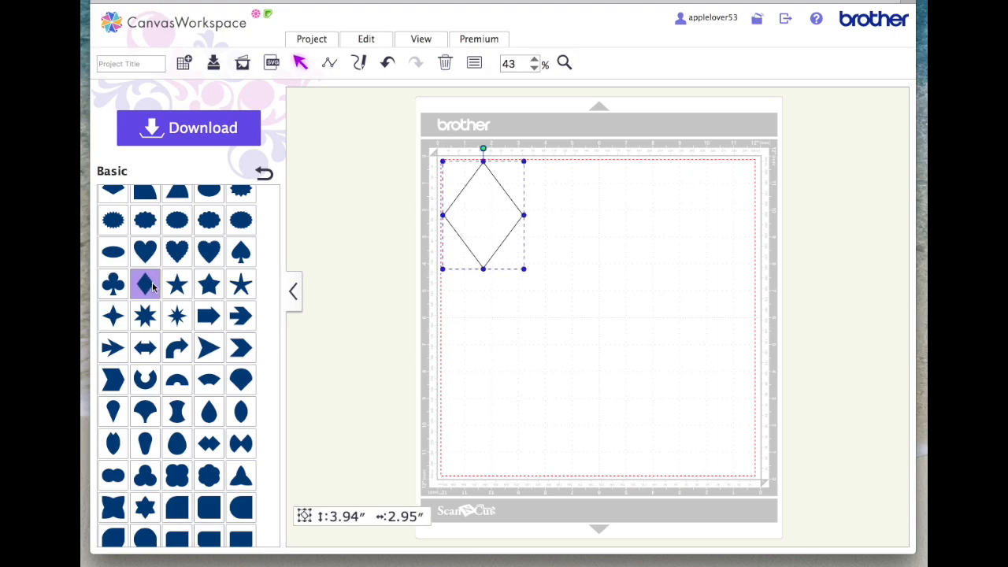
pyautogui.click(475, 63)
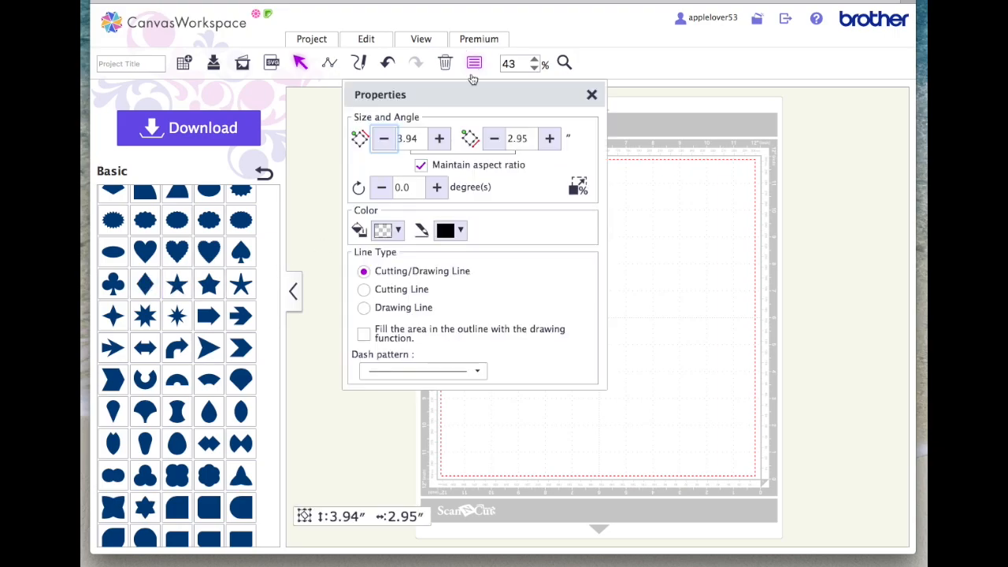
pyautogui.moveTo(421, 140); pyautogui.dragTo(361, 140)
pyautogui.write('0.75')
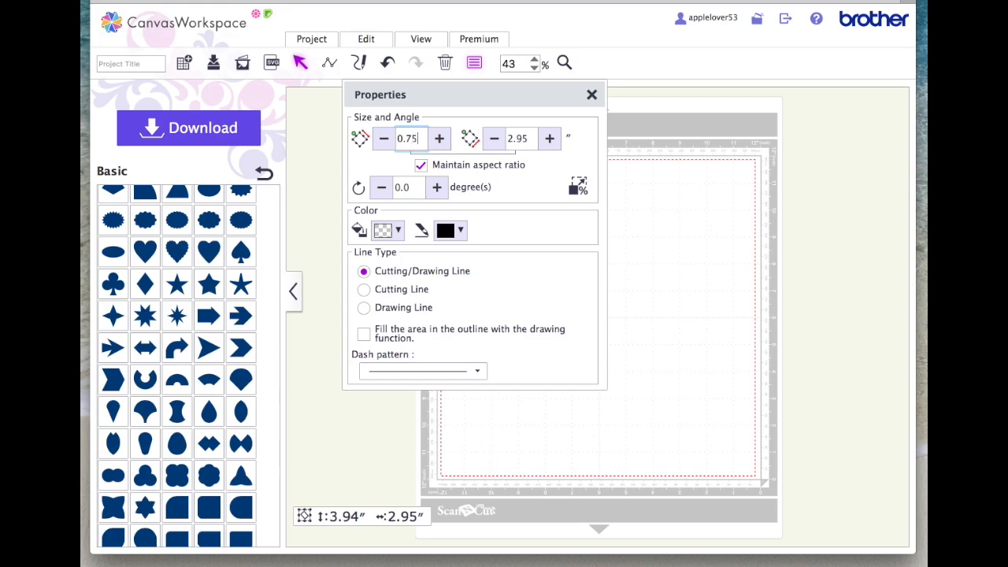
pyautogui.press('Return')
pyautogui.click(592, 95)
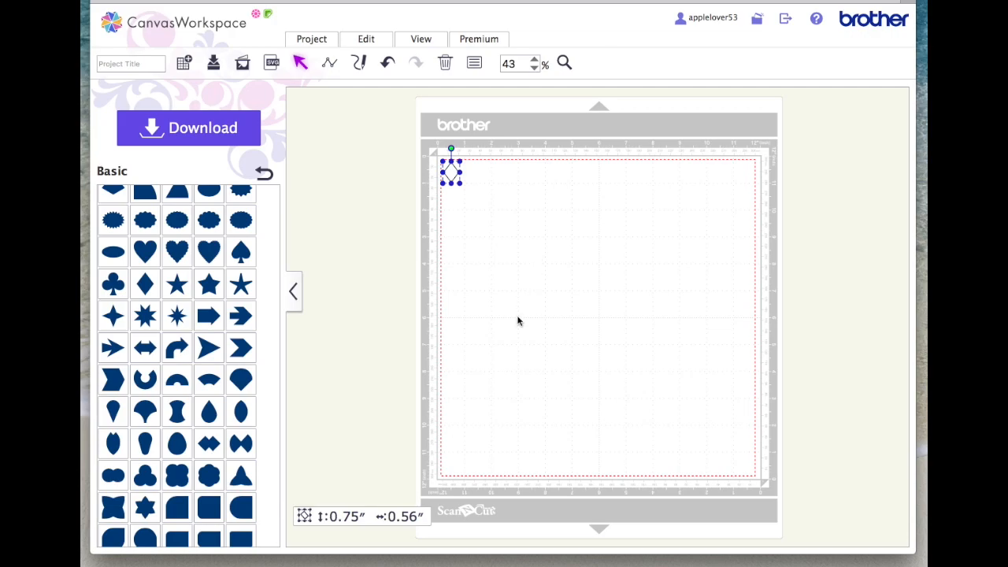
# Step: Duplicate the 0.75-inch diamond once
pyautogui.press('super+v')
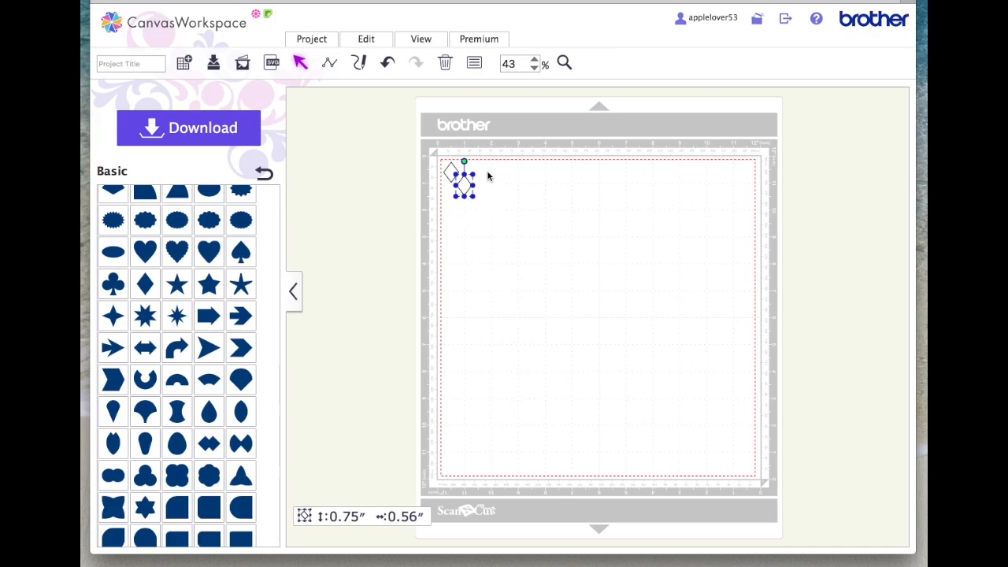
pyautogui.click(372, 40)
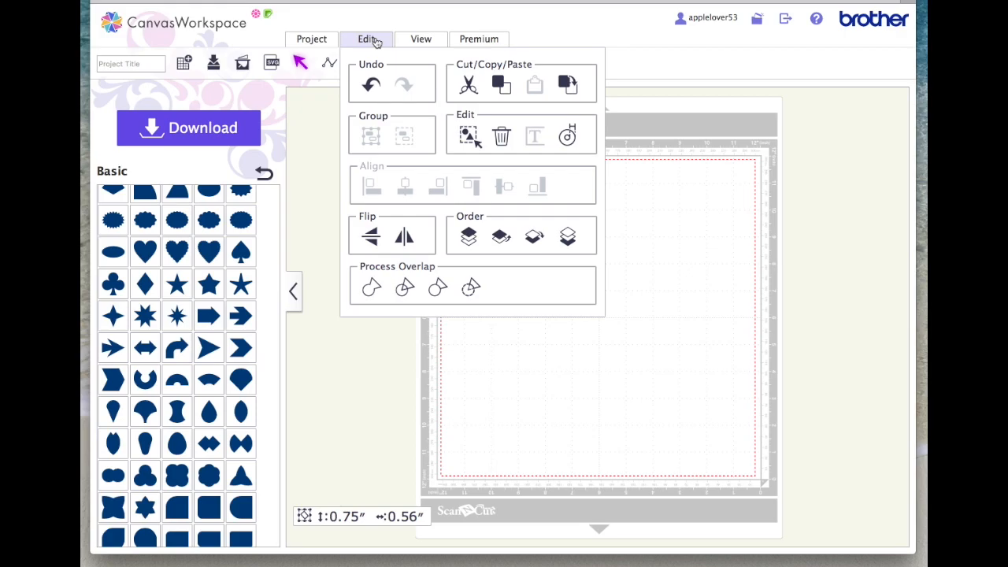
pyautogui.click(567, 85)
pyautogui.click(639, 130)
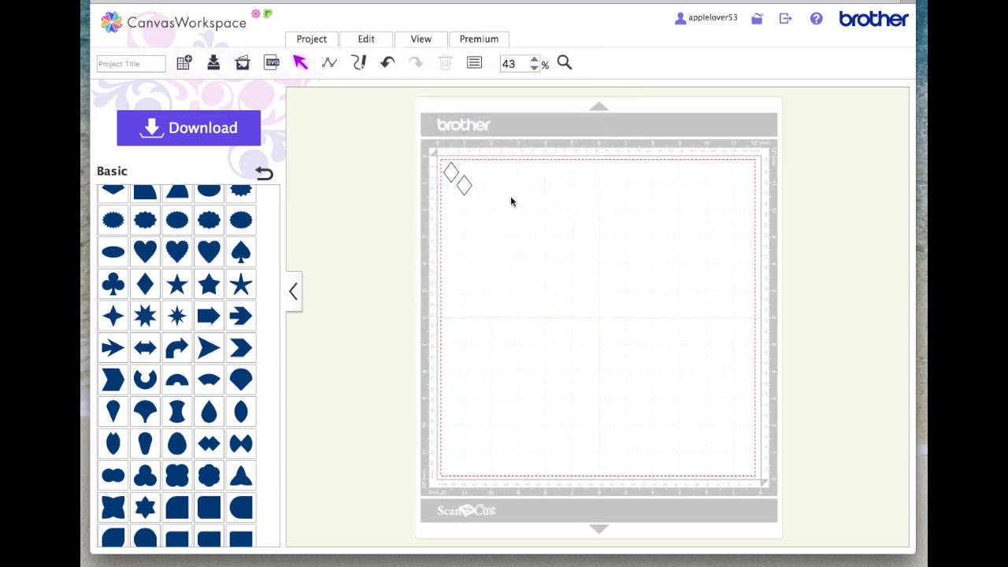
pyautogui.click(465, 186)
pyautogui.rightClick(466, 186)
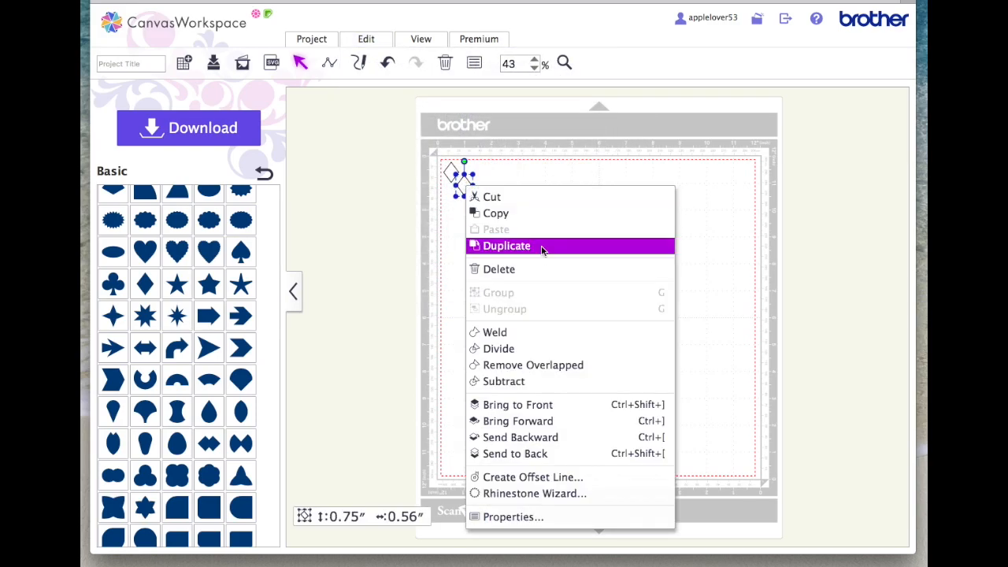
pyautogui.click(622, 233)
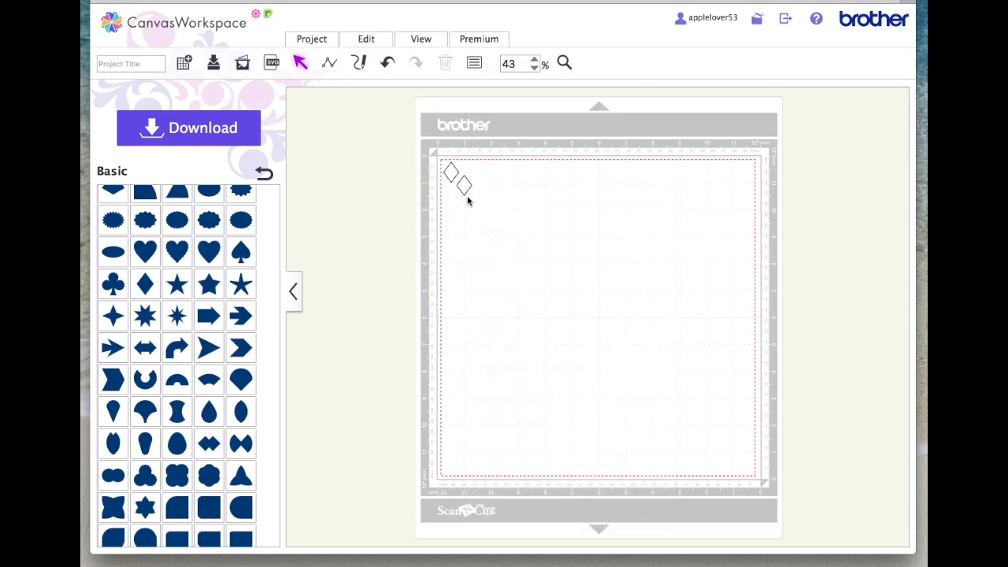
# Step: Move the duplicated diamond away to the right of the original and change its outline color to red
pyautogui.moveTo(465, 189); pyautogui.dragTo(517, 199)
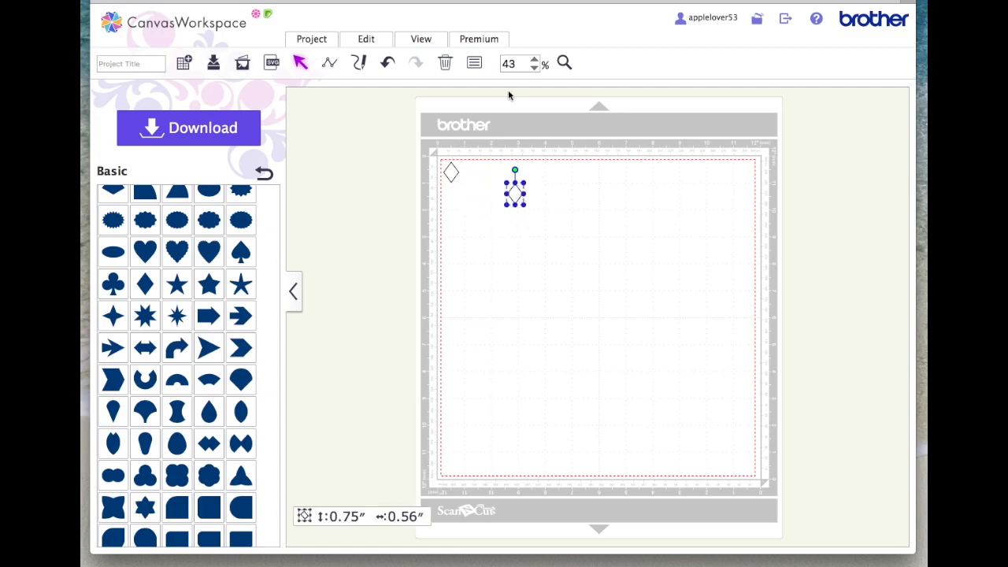
pyautogui.click(474, 64)
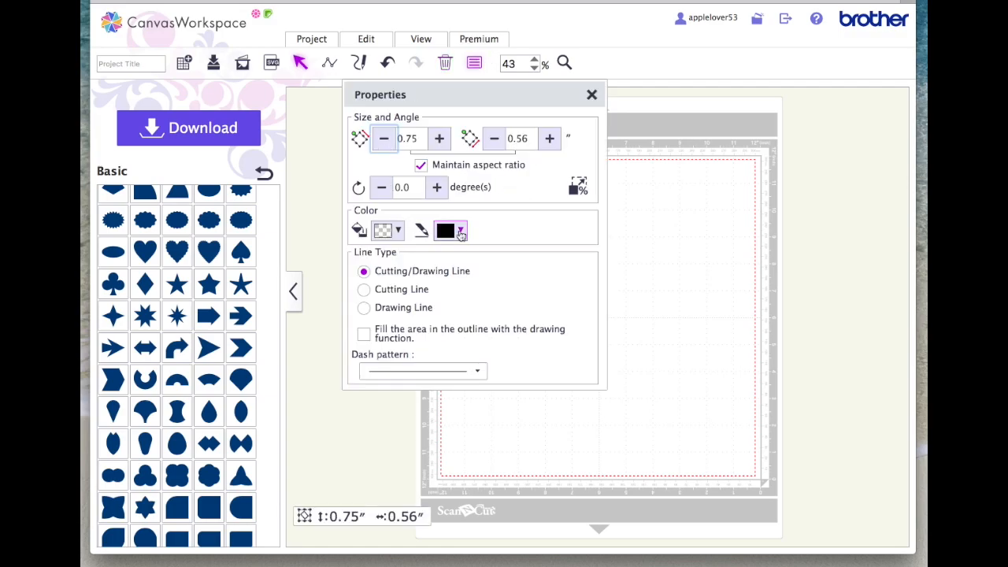
pyautogui.click(462, 230)
pyautogui.click(526, 258)
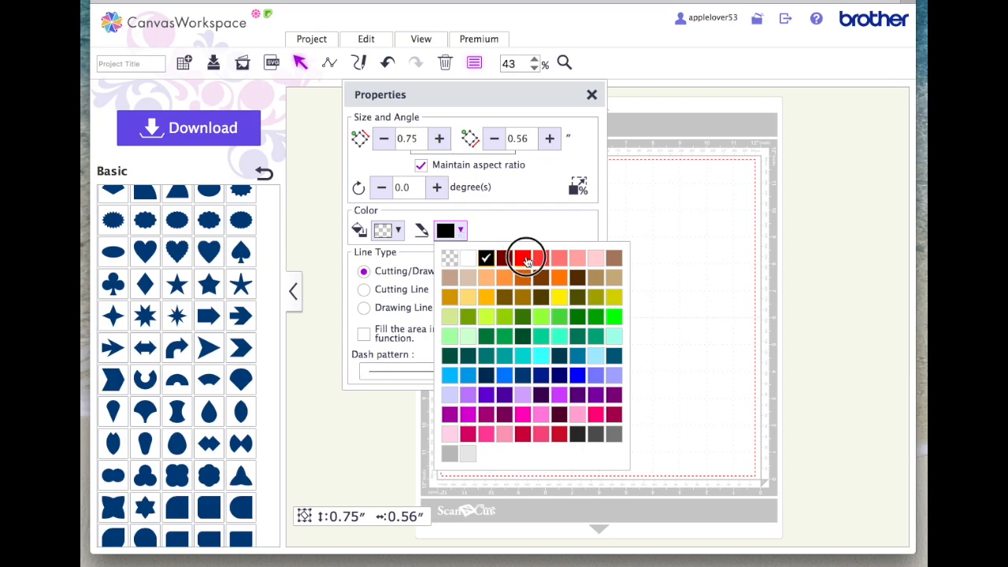
pyautogui.click(592, 95)
pyautogui.click(562, 300)
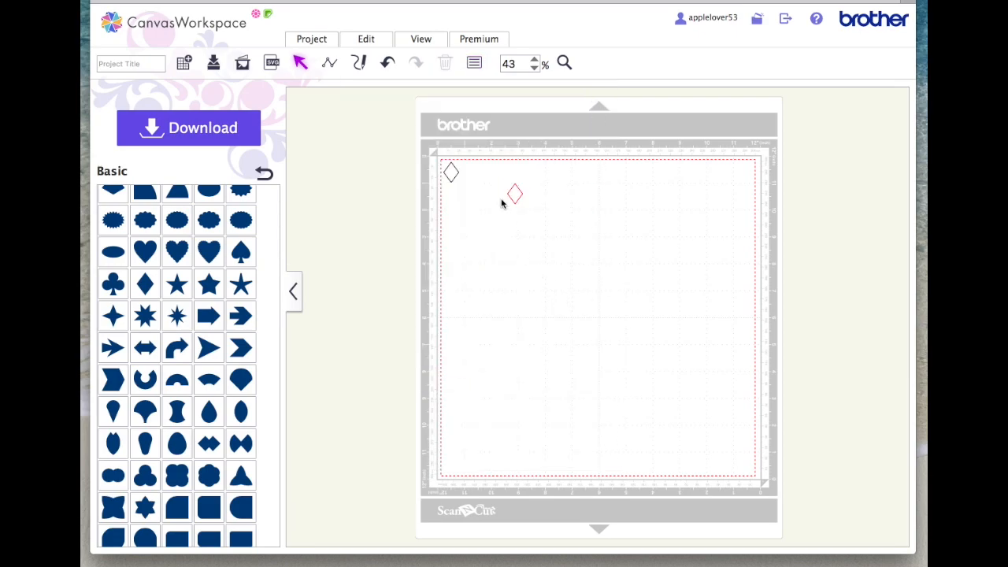
# Step: Duplicate the black diamond and place the copy about 1.25 inches to its right, before the red diamond
pyautogui.click(451, 172)
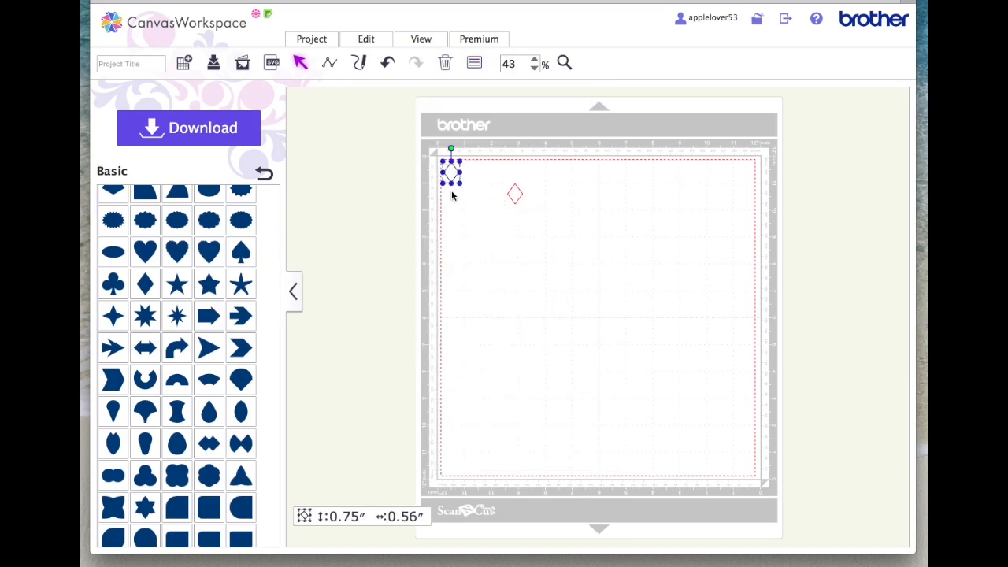
pyautogui.press('super+v')
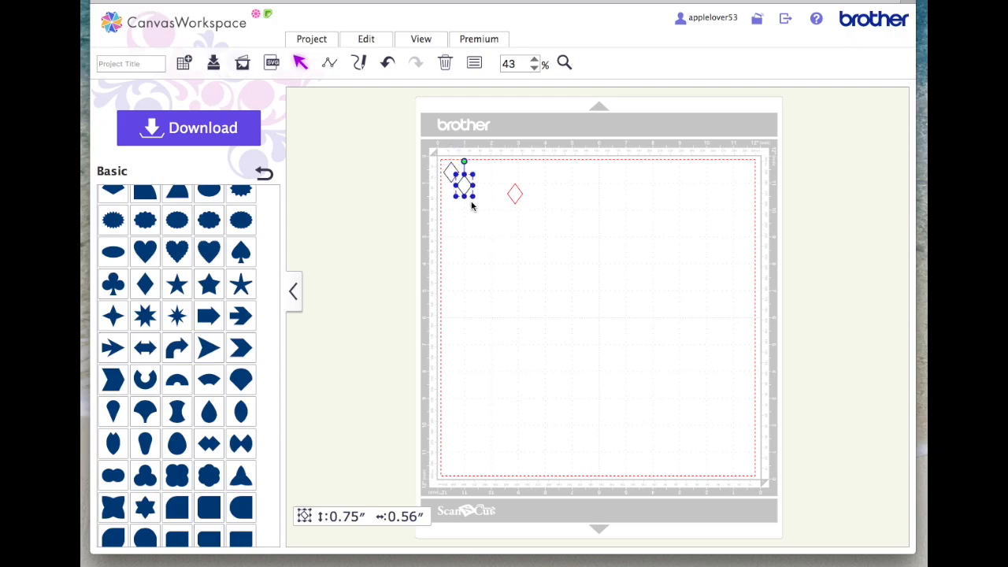
pyautogui.moveTo(468, 186); pyautogui.dragTo(489, 176)
pyautogui.click(564, 62)
pyautogui.moveTo(418, 153); pyautogui.dragTo(551, 219)
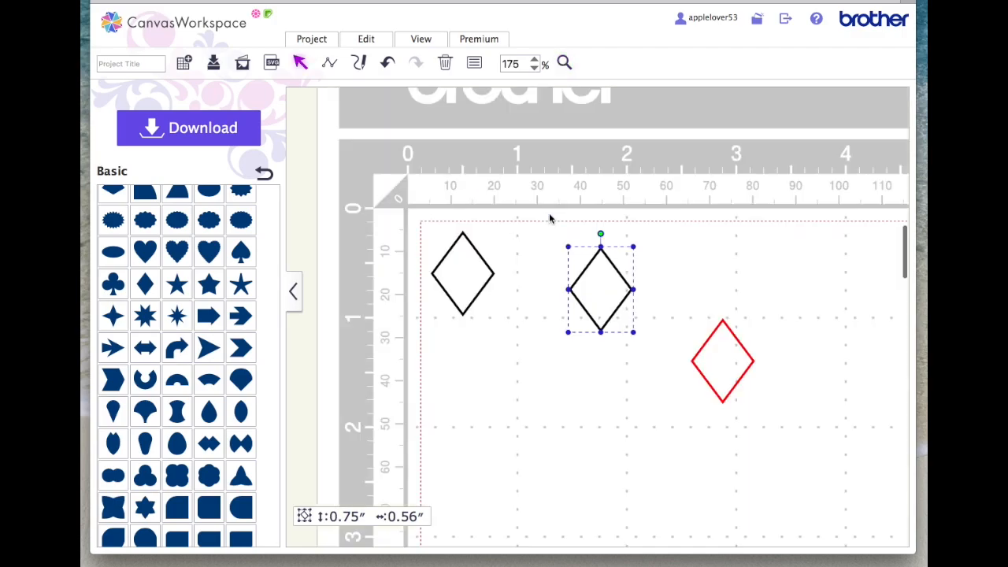
# Step: Place the red diamond slightly overlapping the first black diamond's right tip as a spacer, and set the second black diamond against its right tip
pyautogui.click(749, 329)
pyautogui.moveTo(727, 386); pyautogui.dragTo(525, 296)
pyautogui.click(527, 347)
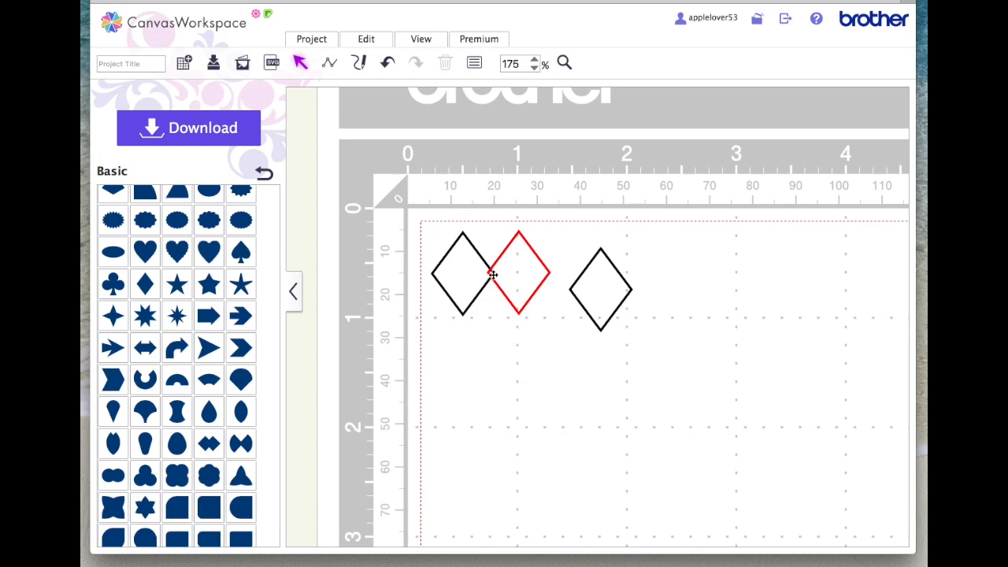
pyautogui.moveTo(600, 305); pyautogui.dragTo(574, 288)
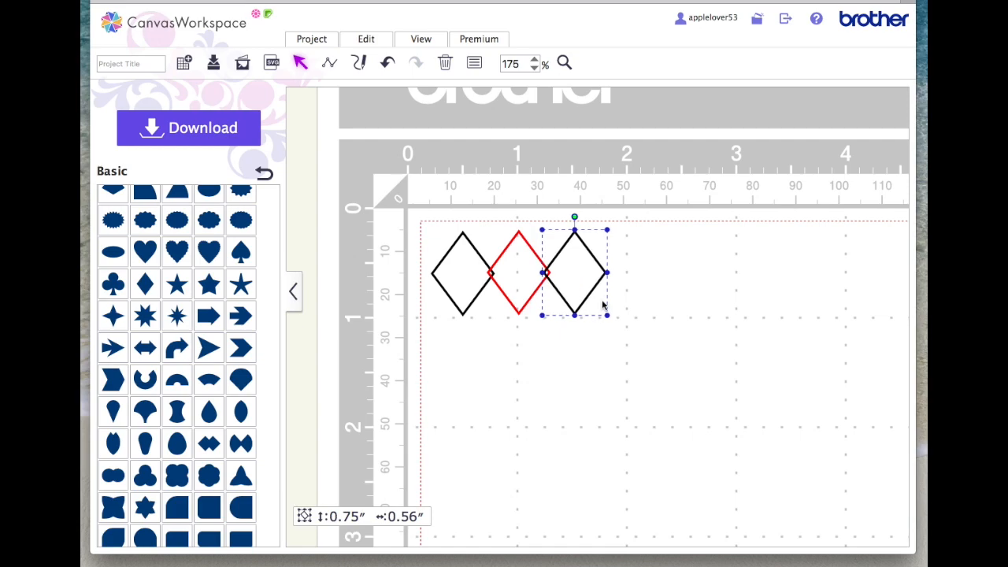
pyautogui.click(554, 336)
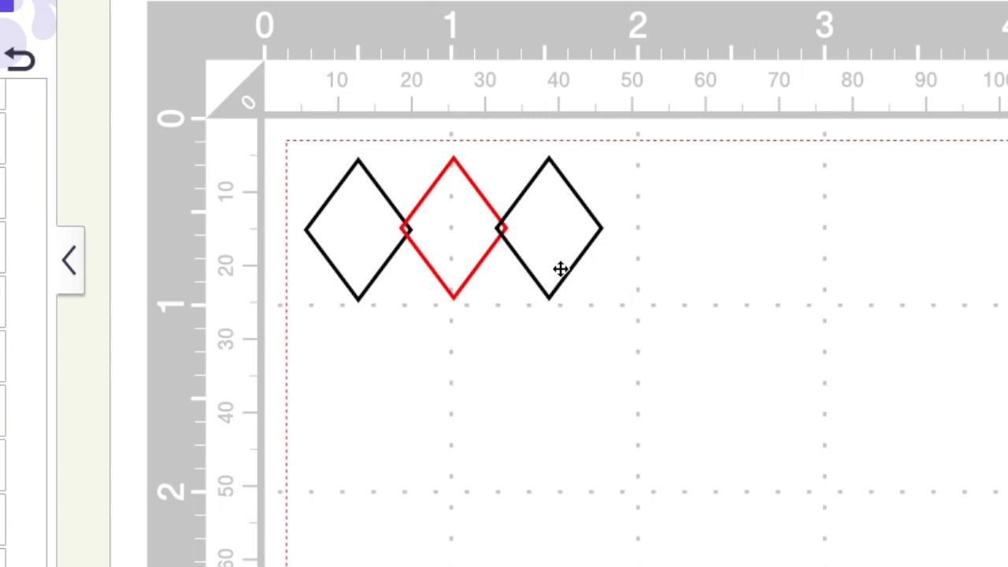
# Step: Move the red spacer diamond away, then align the tops of the two black diamonds and group them
pyautogui.moveTo(467, 234); pyautogui.dragTo(806, 317)
pyautogui.moveTo(279, 126); pyautogui.dragTo(625, 333)
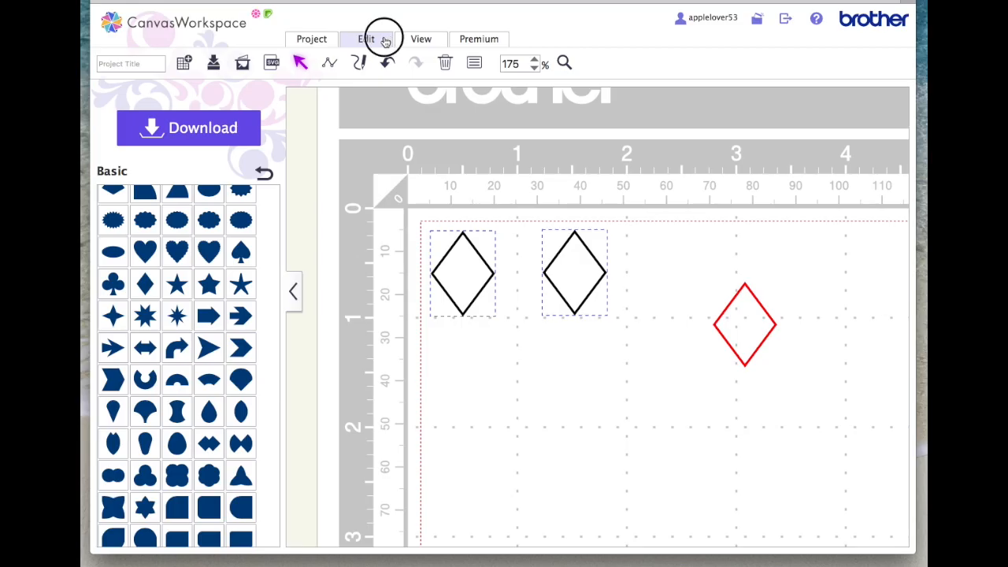
pyautogui.click(384, 41)
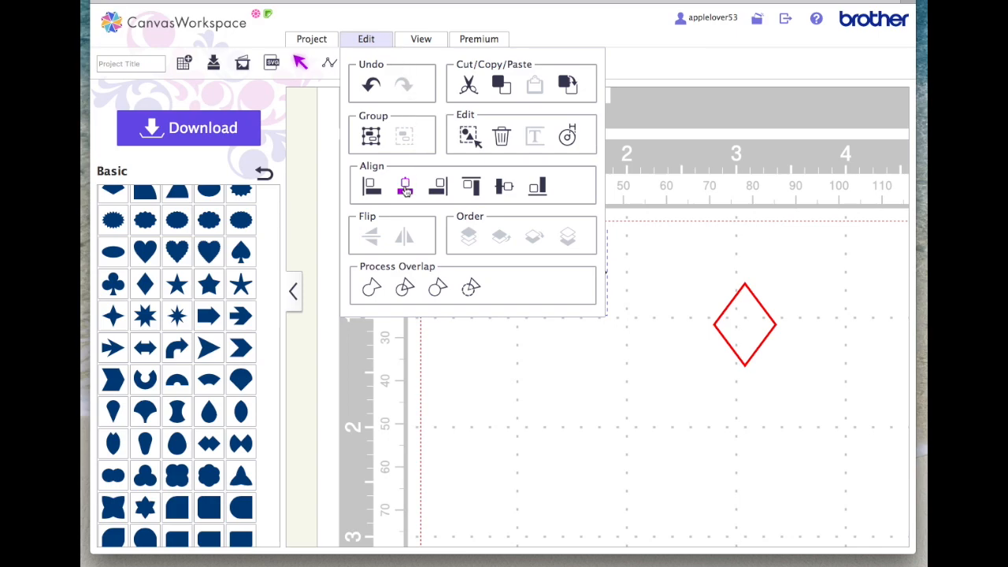
pyautogui.click(476, 186)
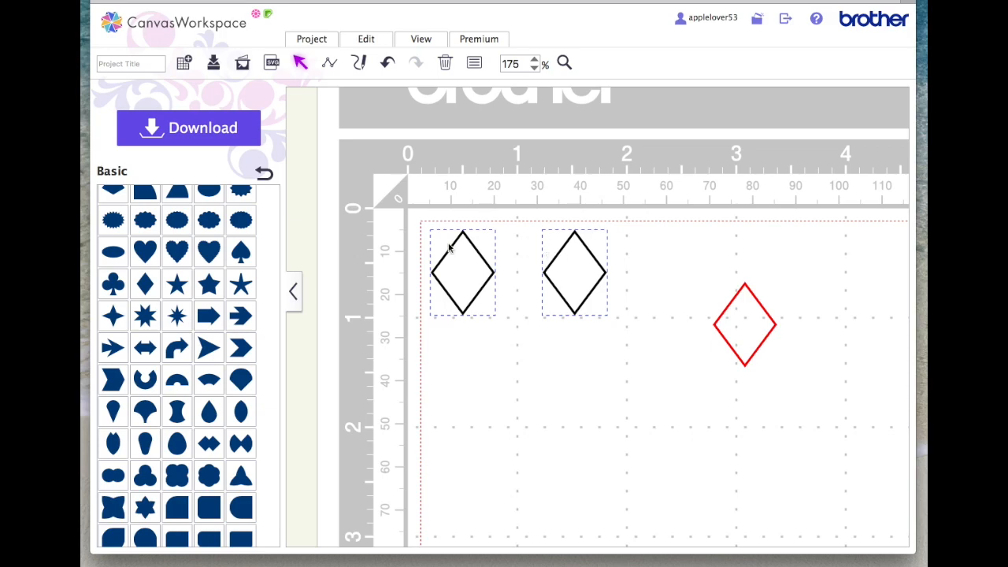
pyautogui.rightClick(570, 249)
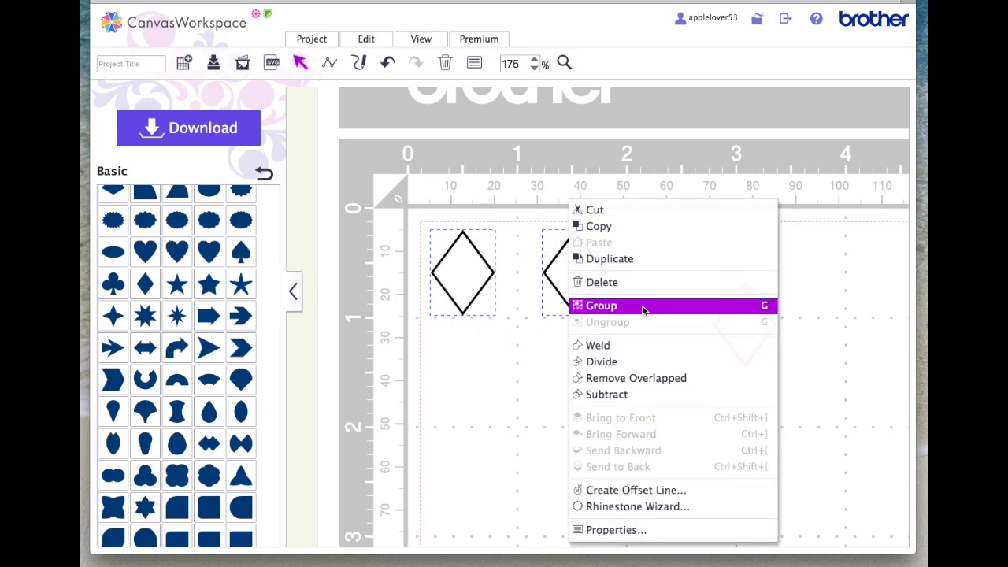
pyautogui.click(645, 304)
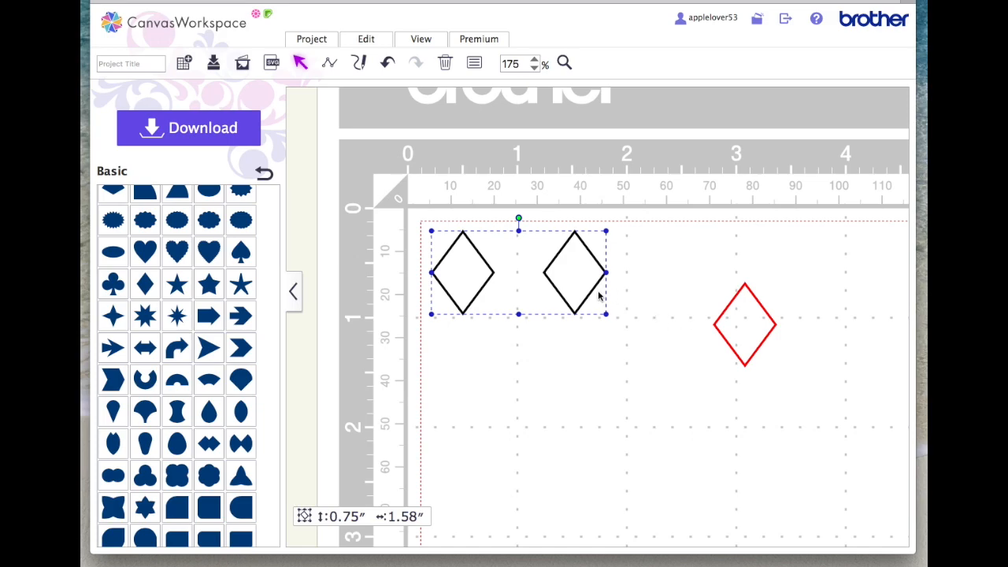
# Step: Duplicate the grouped pair and place the copy to the right in the same row, using the red diamond as spacer with slightly overlapping tips
pyautogui.moveTo(607, 301); pyautogui.dragTo(710, 430)
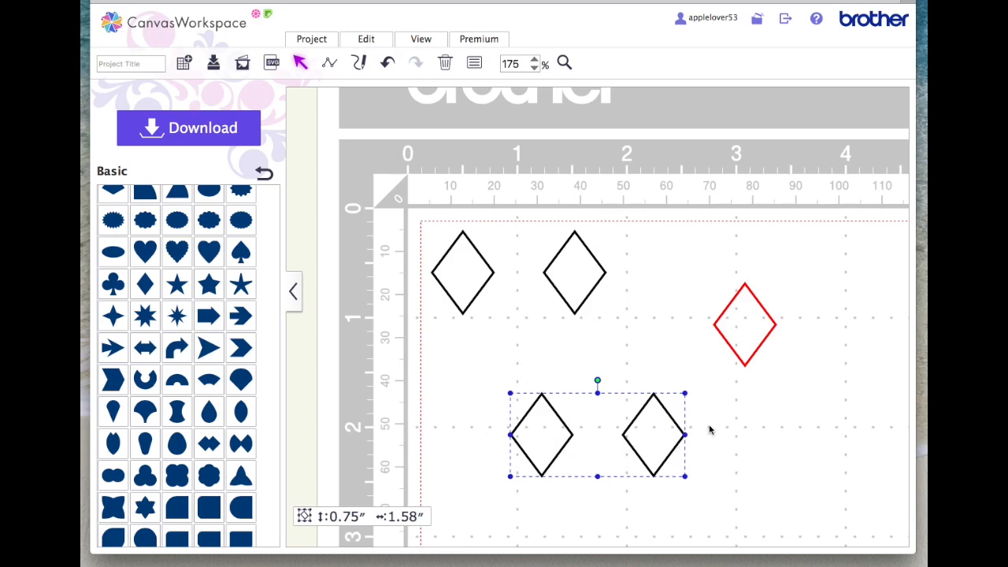
pyautogui.moveTo(754, 348); pyautogui.dragTo(641, 294)
pyautogui.click(691, 295)
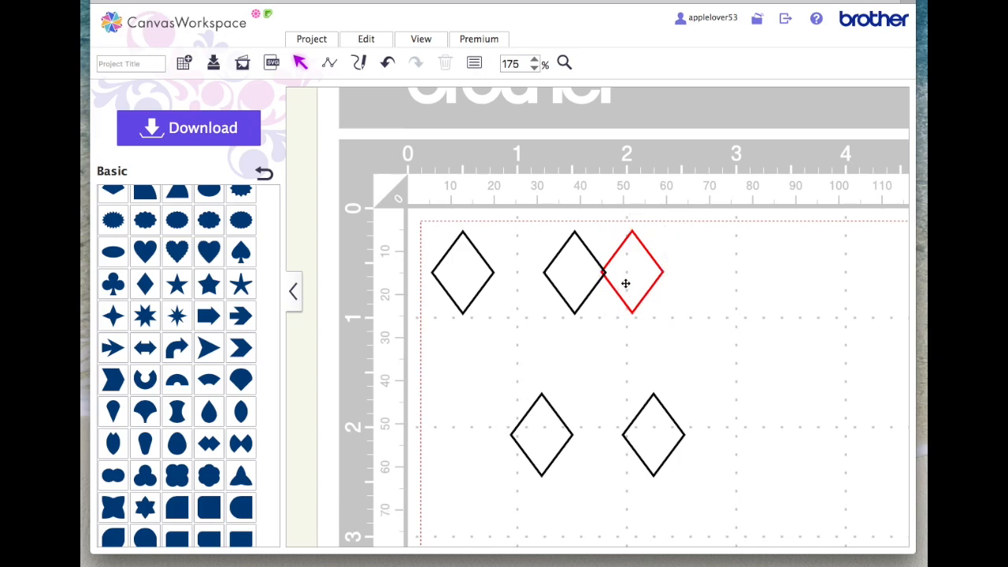
pyautogui.click(625, 284)
pyautogui.click(687, 299)
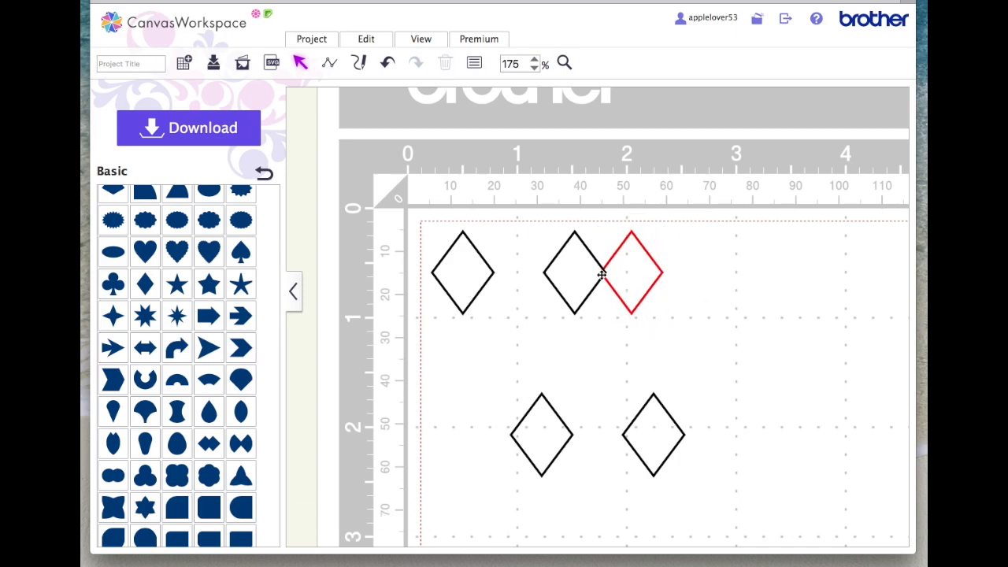
pyautogui.moveTo(651, 435); pyautogui.dragTo(797, 272)
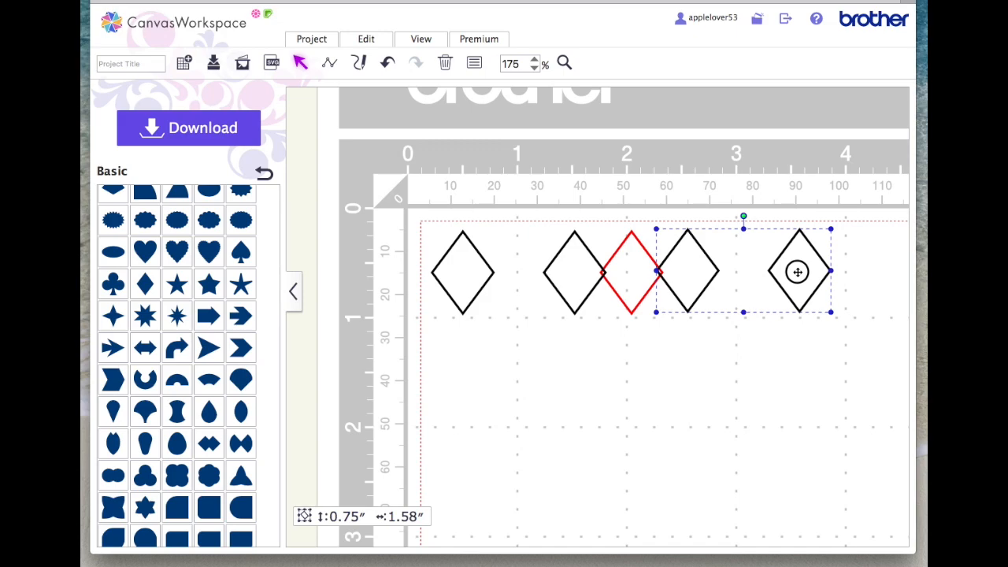
pyautogui.click(780, 370)
# Step: Move the red spacer out of the row, then top-align both black pairs and group them into one row of four diamonds
pyautogui.moveTo(632, 265); pyautogui.dragTo(415, 417)
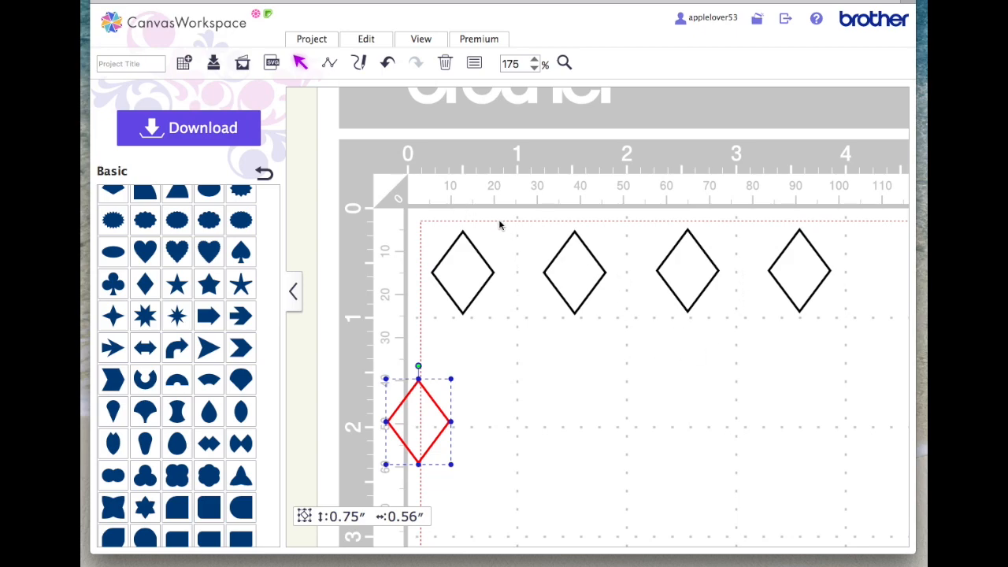
pyautogui.moveTo(819, 323); pyautogui.dragTo(691, 261)
pyautogui.moveTo(420, 220); pyautogui.dragTo(841, 293)
pyautogui.click(366, 38)
pyautogui.click(475, 187)
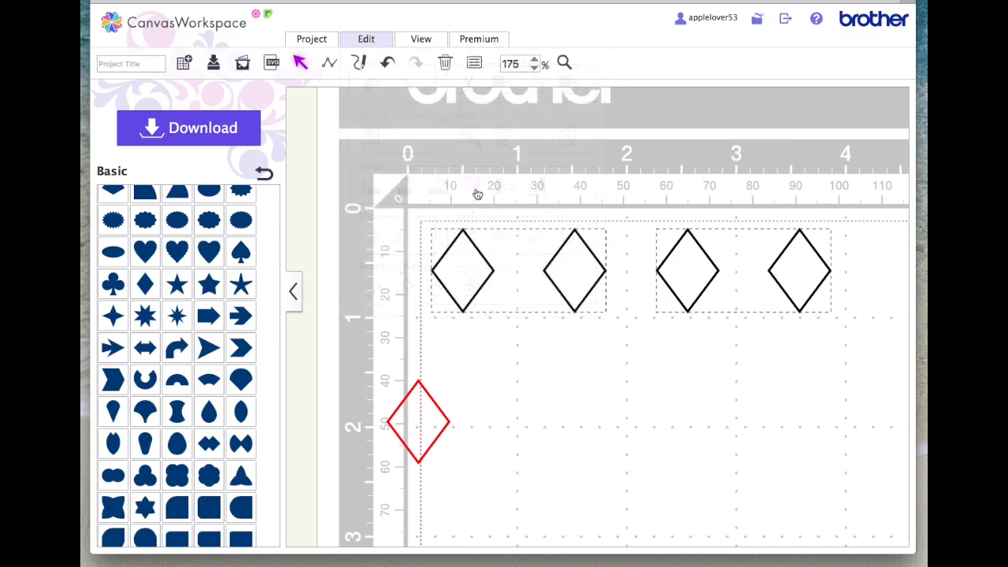
pyautogui.rightClick(677, 274)
pyautogui.click(753, 306)
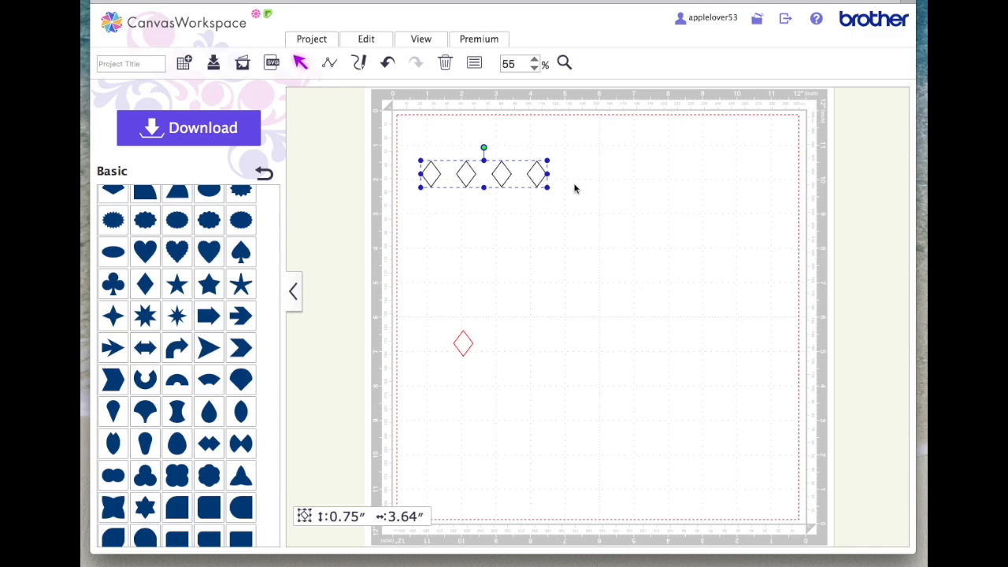
# Step: Duplicate the four-diamond row and place the copy to its right, spacing it with the red diamond so that neighbouring tips slightly overlap
pyautogui.press('super+v')
pyautogui.moveTo(515, 193); pyautogui.dragTo(654, 176)
pyautogui.moveTo(462, 344); pyautogui.dragTo(554, 173)
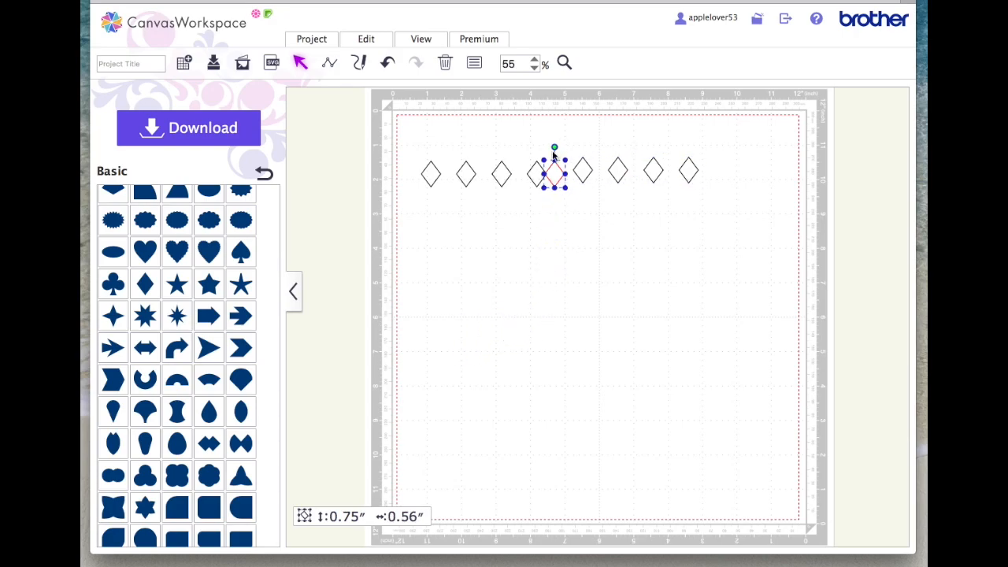
pyautogui.click(564, 62)
pyautogui.moveTo(504, 148); pyautogui.dragTo(607, 191)
pyautogui.click(687, 389)
pyautogui.click(603, 384)
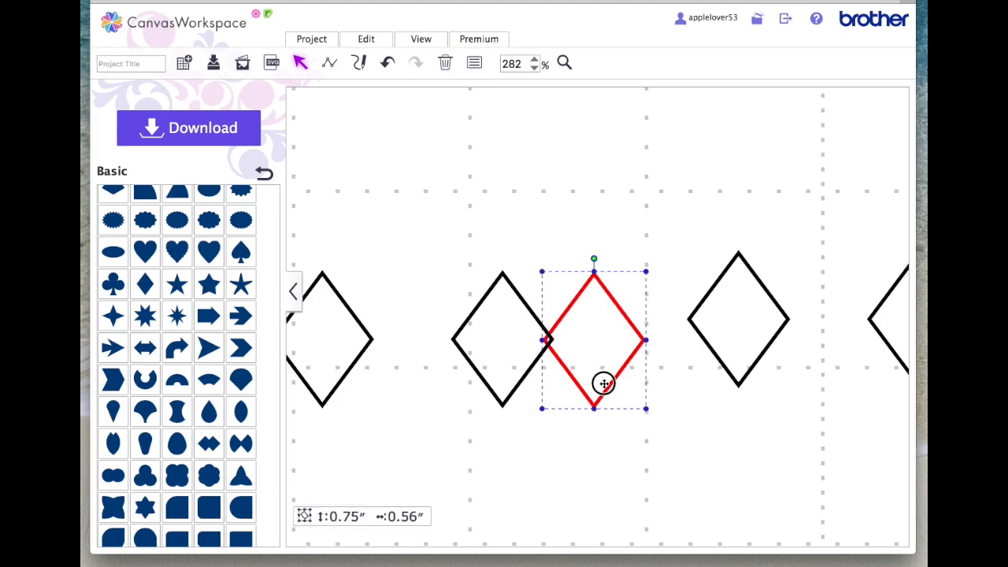
pyautogui.moveTo(754, 349); pyautogui.dragTo(701, 369)
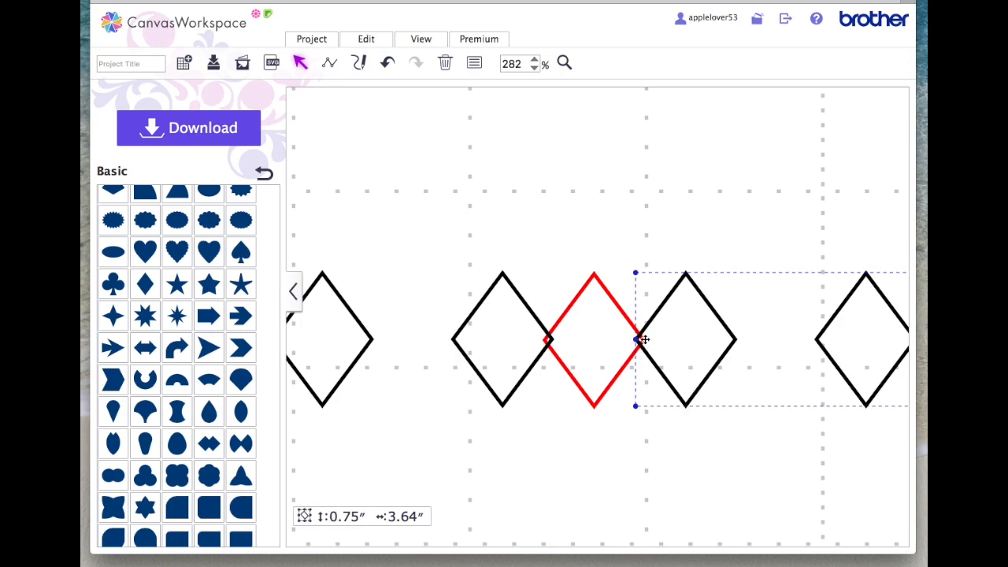
# Step: Move the red spacer to the mat's left edge, then top-align both four-diamond sets and group them into one row of eight
pyautogui.click(418, 41)
pyautogui.click(459, 82)
pyautogui.click(571, 265)
pyautogui.click(554, 188)
pyautogui.moveTo(553, 187); pyautogui.dragTo(371, 274)
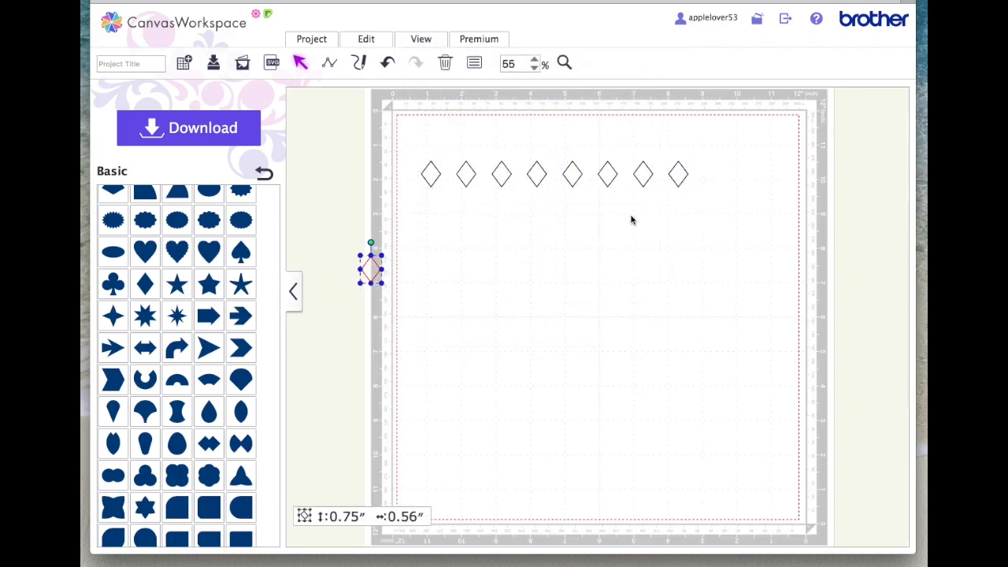
pyautogui.moveTo(696, 194); pyautogui.dragTo(432, 145)
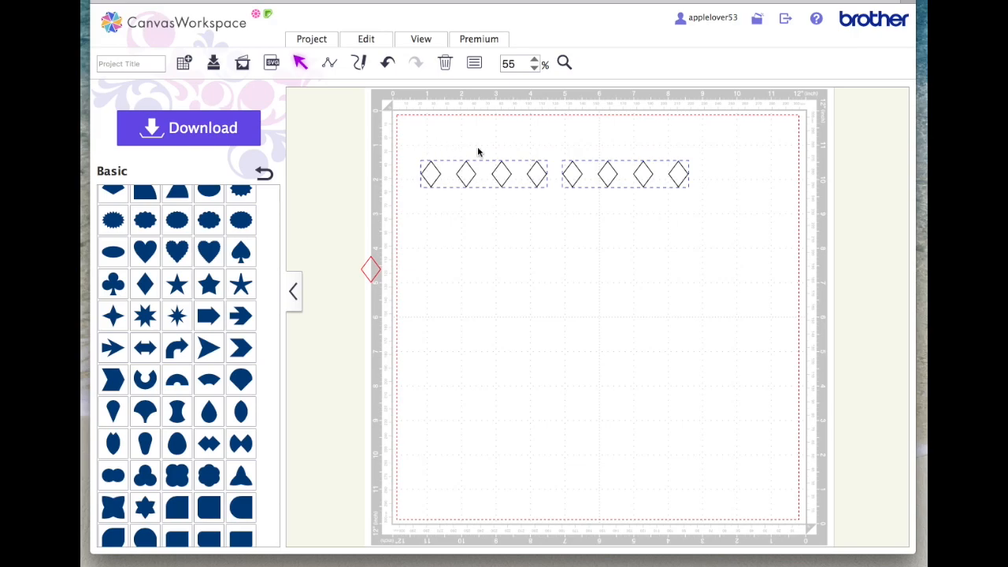
pyautogui.click(368, 41)
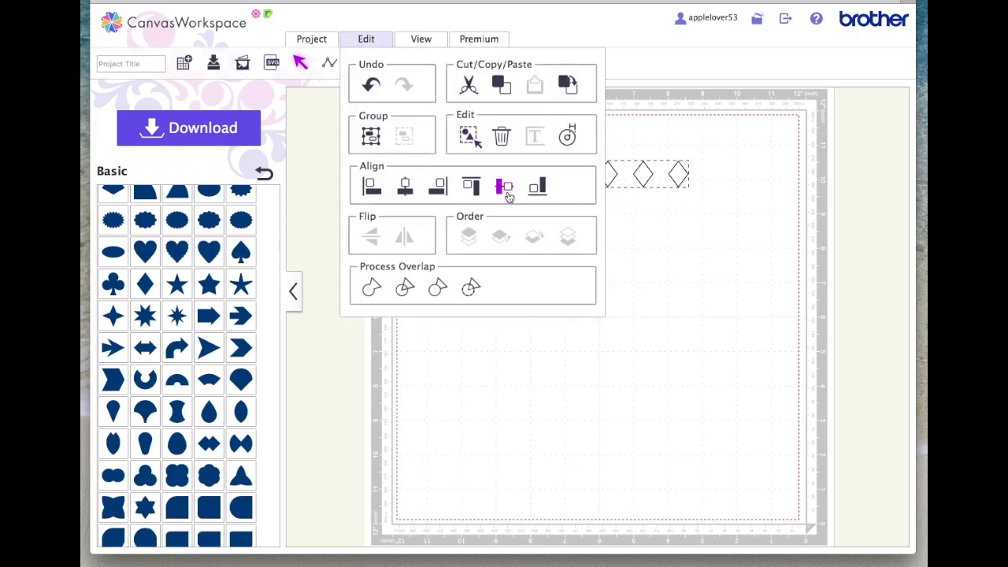
pyautogui.click(472, 186)
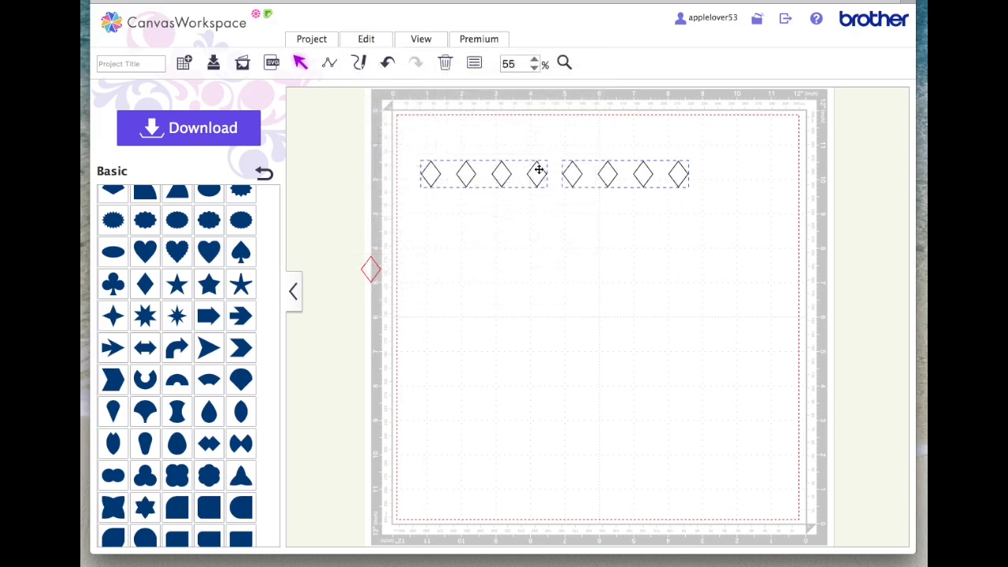
pyautogui.rightClick(570, 172)
pyautogui.click(626, 279)
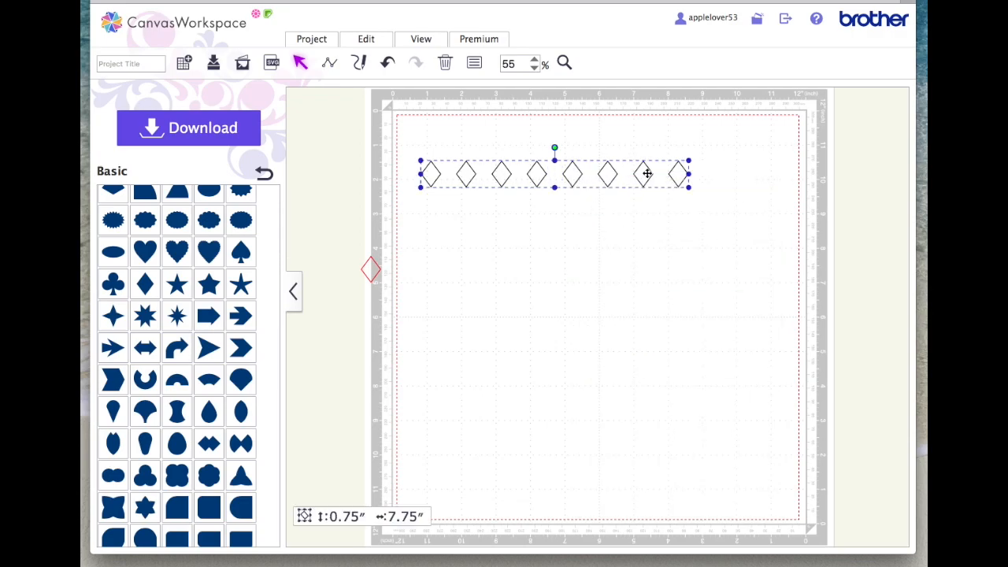
# Step: Shift the eight-diamond row up near the mat's upper edge, clear of the red spacer, and place a duplicate row below it
pyautogui.moveTo(376, 269); pyautogui.dragTo(767, 136)
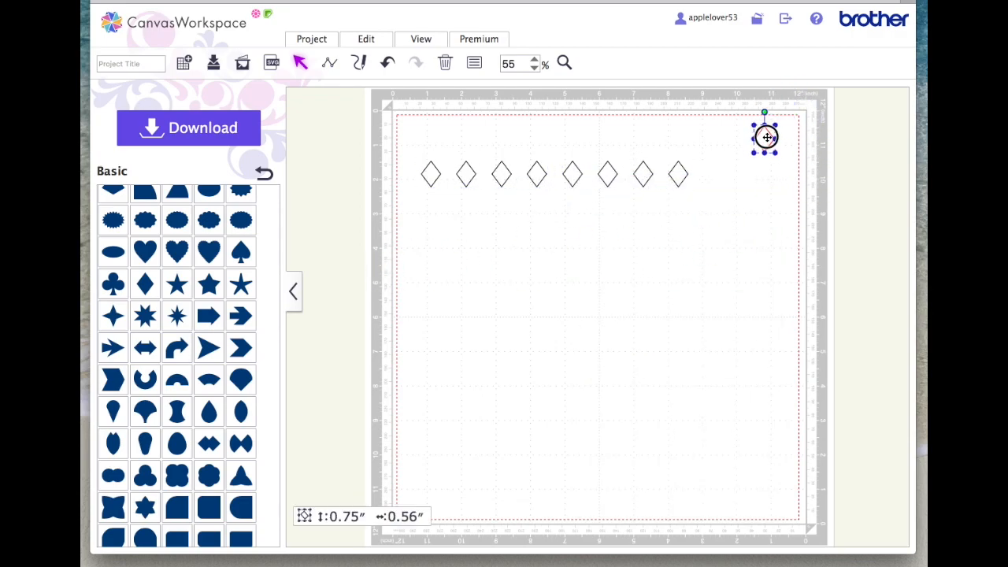
pyautogui.moveTo(572, 174); pyautogui.dragTo(577, 145)
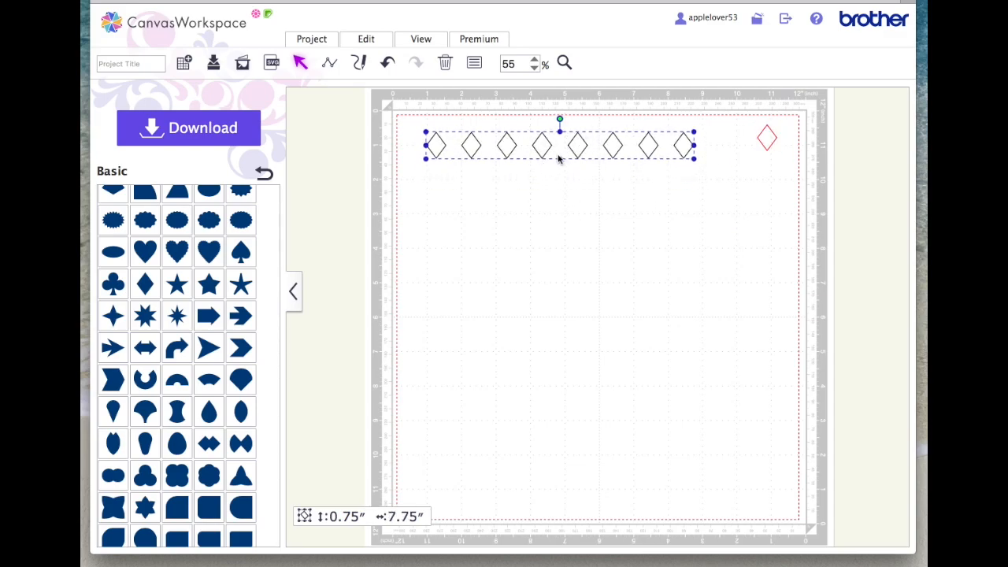
pyautogui.press('super+v')
pyautogui.moveTo(587, 164); pyautogui.dragTo(577, 200)
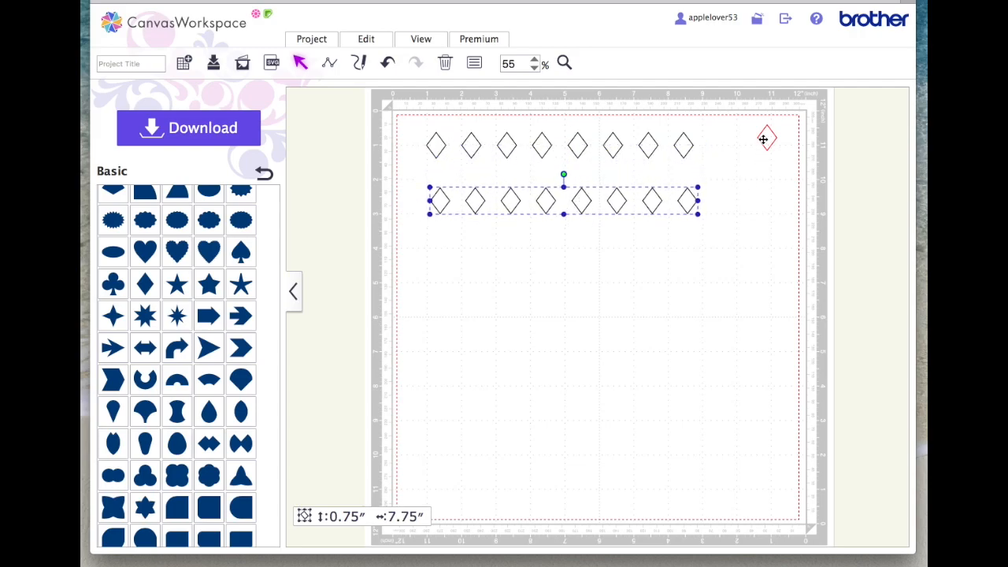
# Step: Place the red spacer directly below the first diamond of the upper row, with their tips slightly overlapping
pyautogui.moveTo(763, 139); pyautogui.dragTo(435, 165)
pyautogui.click(564, 63)
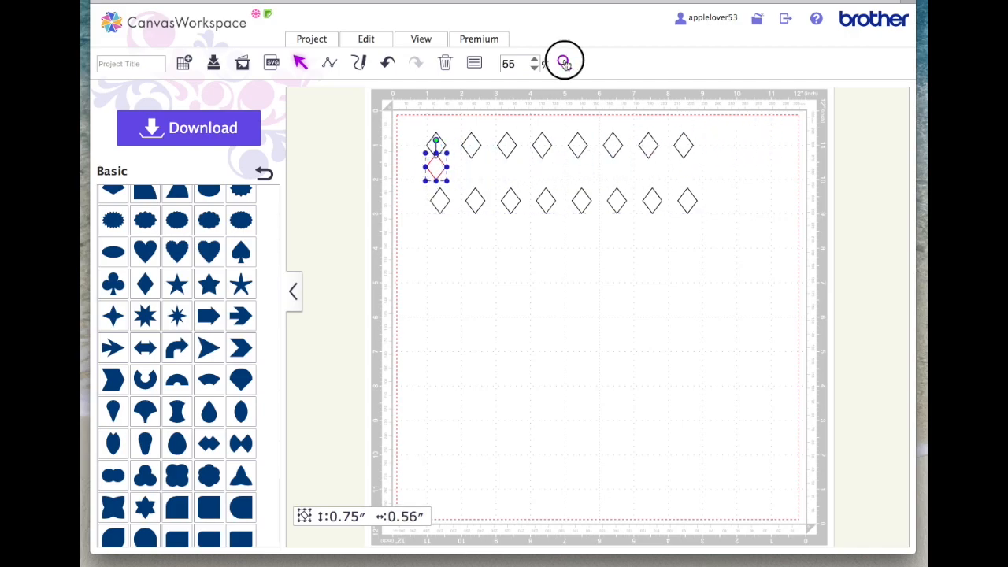
pyautogui.moveTo(399, 125); pyautogui.dragTo(509, 236)
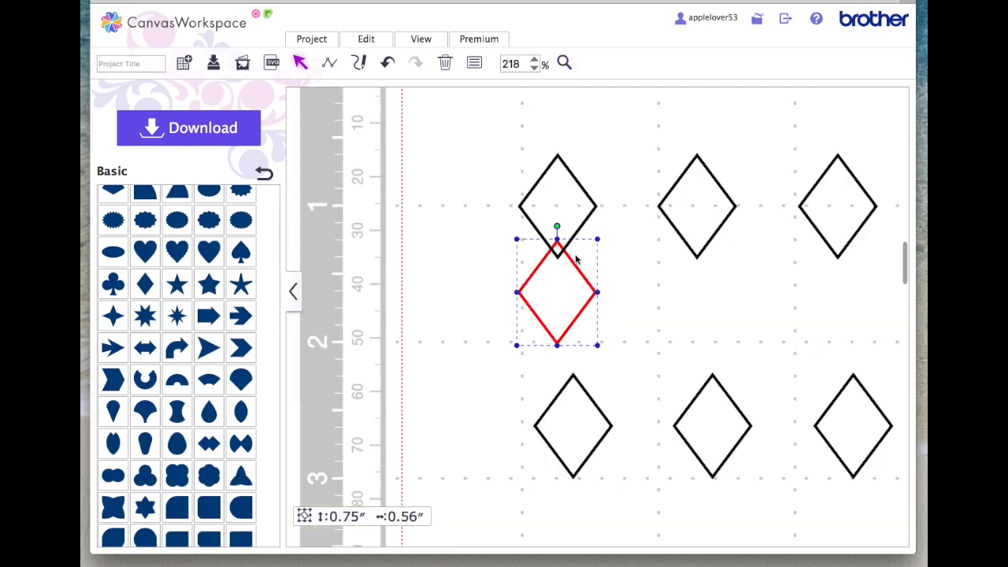
pyautogui.moveTo(562, 291); pyautogui.dragTo(562, 300)
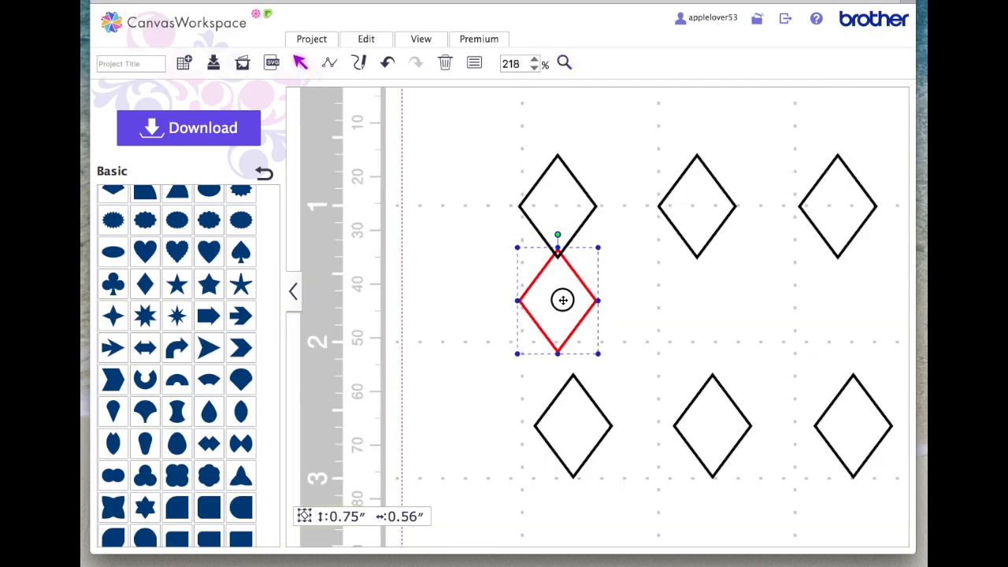
pyautogui.click(498, 253)
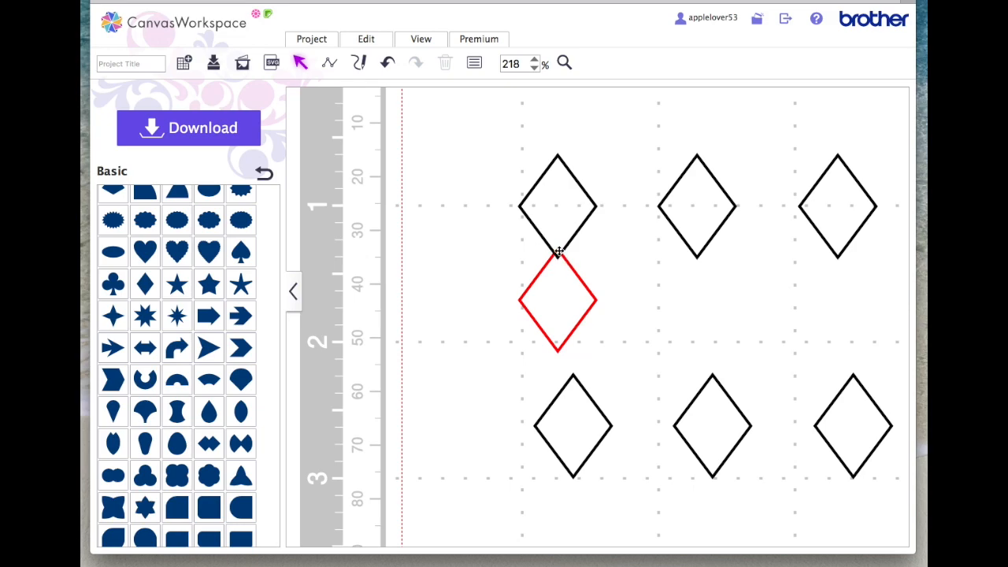
# Step: Move the duplicate row up so its first diamond's left tip slightly overlaps the red spacer's right tip, staggering it under the upper row
pyautogui.moveTo(590, 450); pyautogui.dragTo(641, 309)
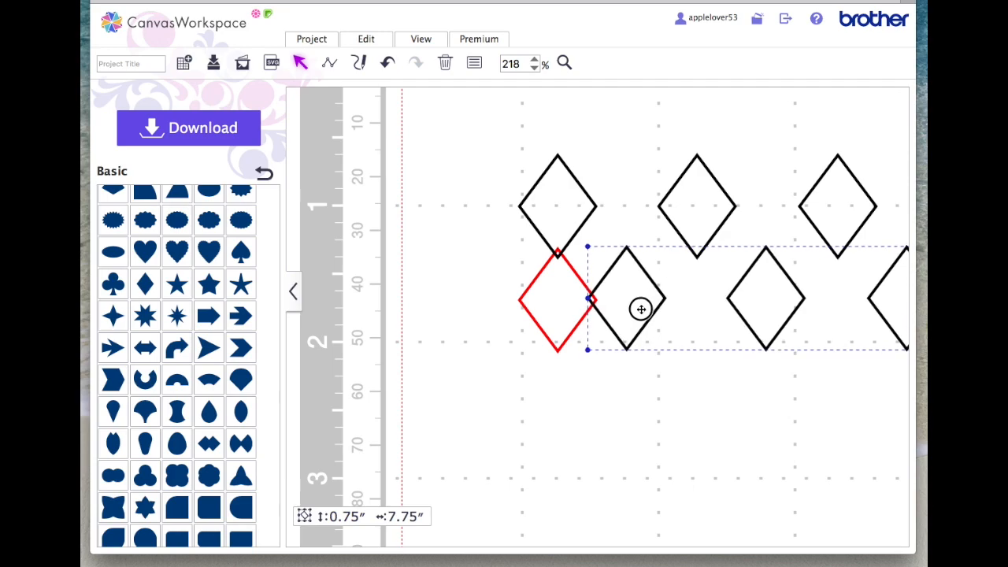
pyautogui.moveTo(641, 310); pyautogui.dragTo(641, 309)
pyautogui.click(653, 407)
pyautogui.click(606, 300)
pyautogui.moveTo(607, 299); pyautogui.dragTo(608, 301)
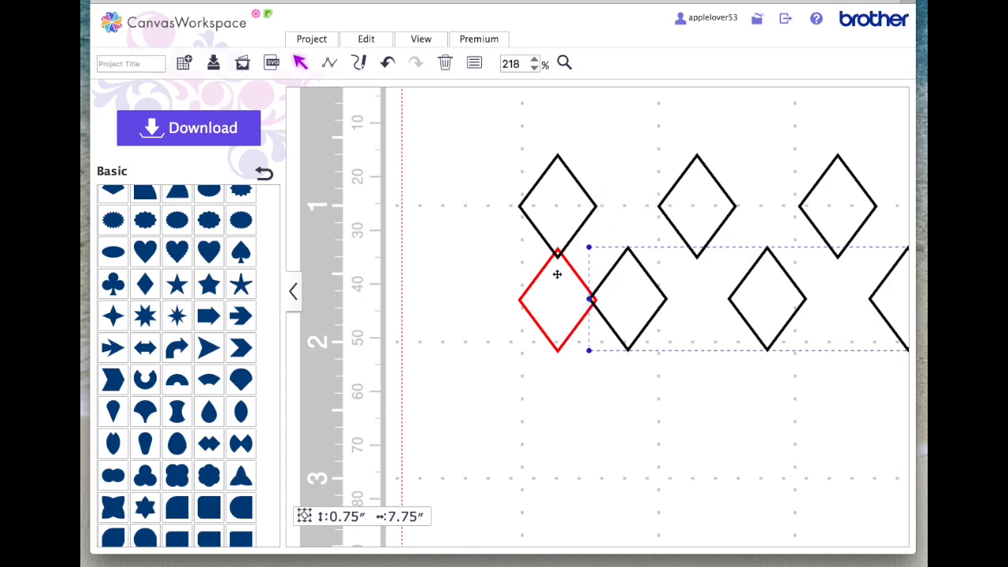
# Step: Fit the view to the mat and move the red spacer diamond off the mat's left side
pyautogui.click(422, 41)
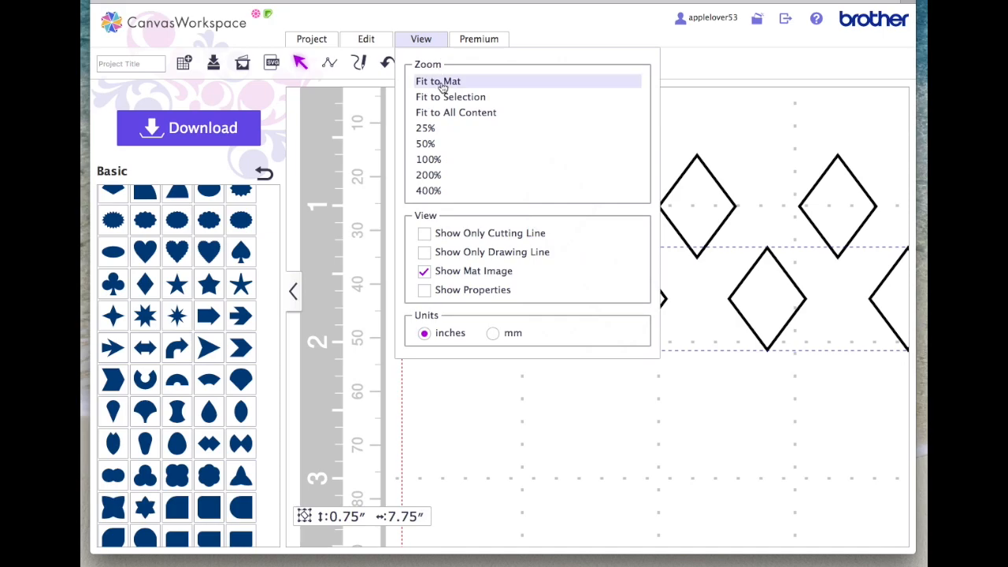
pyautogui.click(442, 82)
pyautogui.click(461, 261)
pyautogui.moveTo(434, 169); pyautogui.dragTo(344, 152)
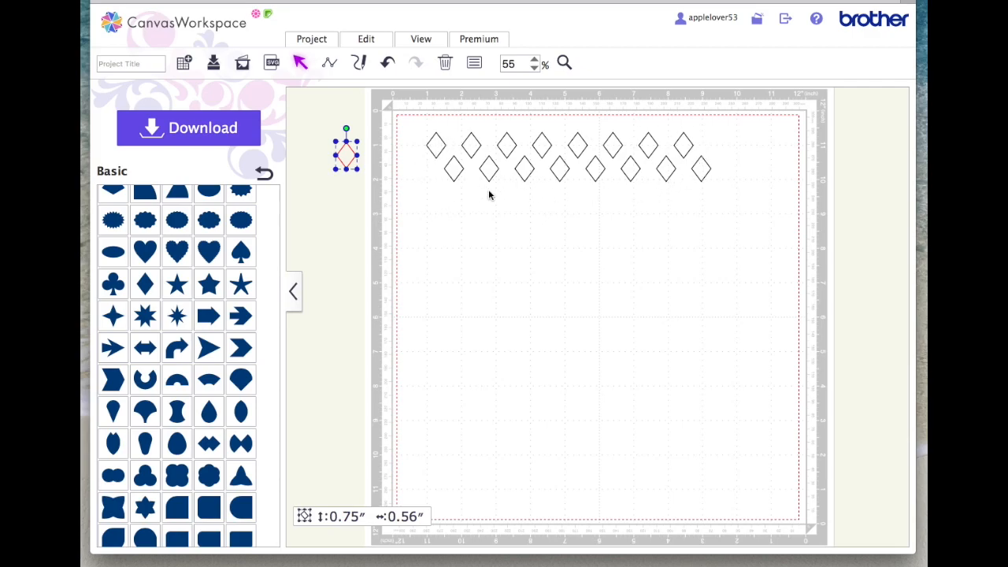
# Step: Group the two staggered eight-diamond rows and place a duplicate of the group below them
pyautogui.moveTo(723, 196); pyautogui.dragTo(413, 124)
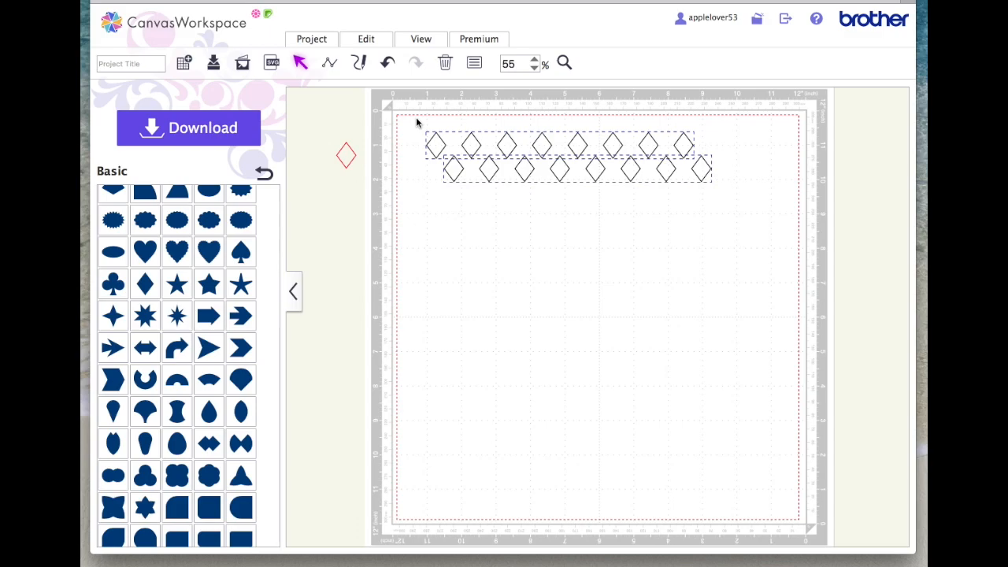
pyautogui.rightClick(493, 154)
pyautogui.click(555, 260)
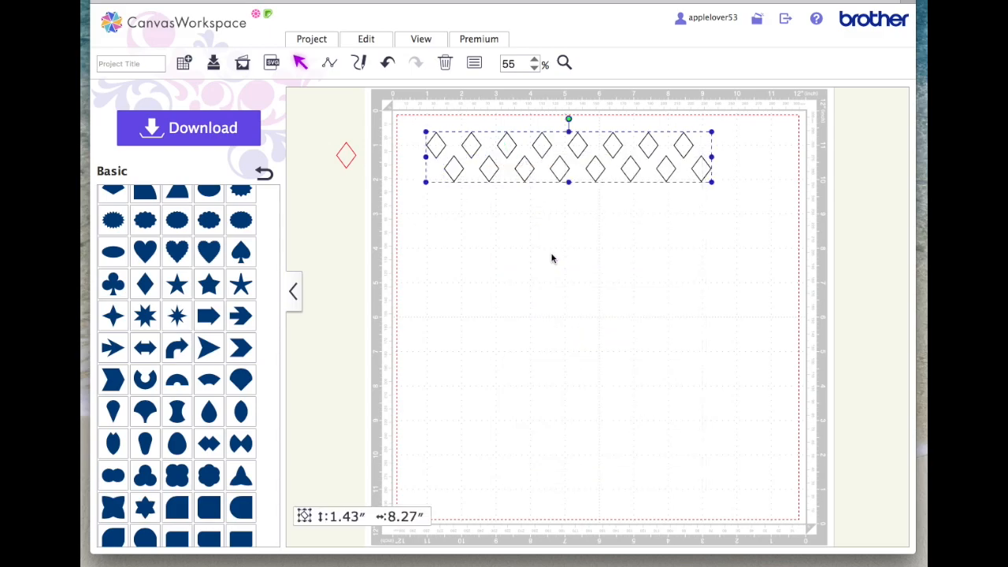
pyautogui.press('super+c')
pyautogui.press('super+v')
pyautogui.moveTo(586, 193); pyautogui.dragTo(560, 237)
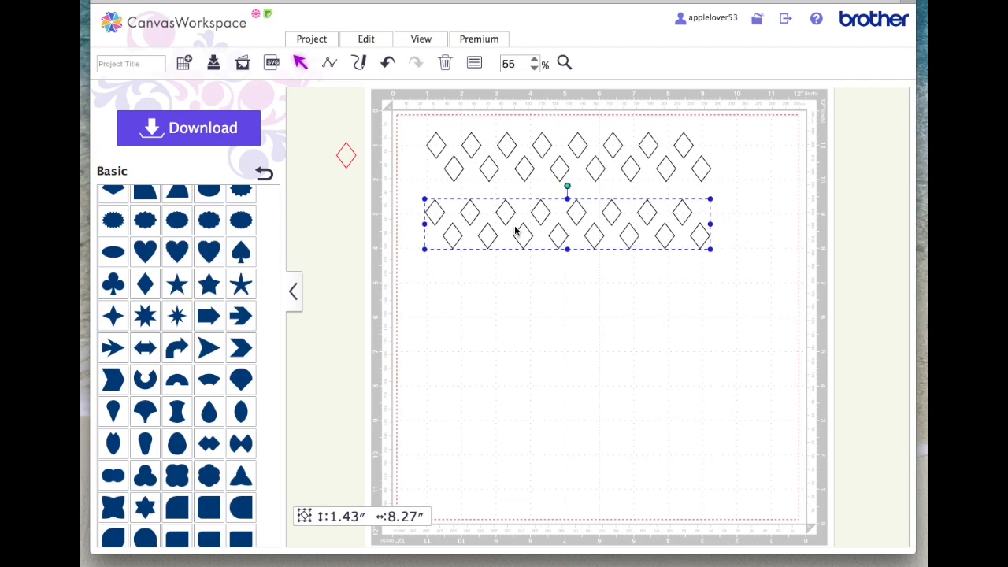
# Step: Use the red spacer below the second row's first diamond to position the duplicate rows, evenly spaced beneath the original pair
pyautogui.moveTo(510, 213); pyautogui.dragTo(514, 194)
pyautogui.moveTo(349, 152); pyautogui.dragTo(462, 181)
pyautogui.click(564, 63)
pyautogui.moveTo(400, 127); pyautogui.dragTo(599, 282)
pyautogui.click(497, 218)
pyautogui.click(598, 285)
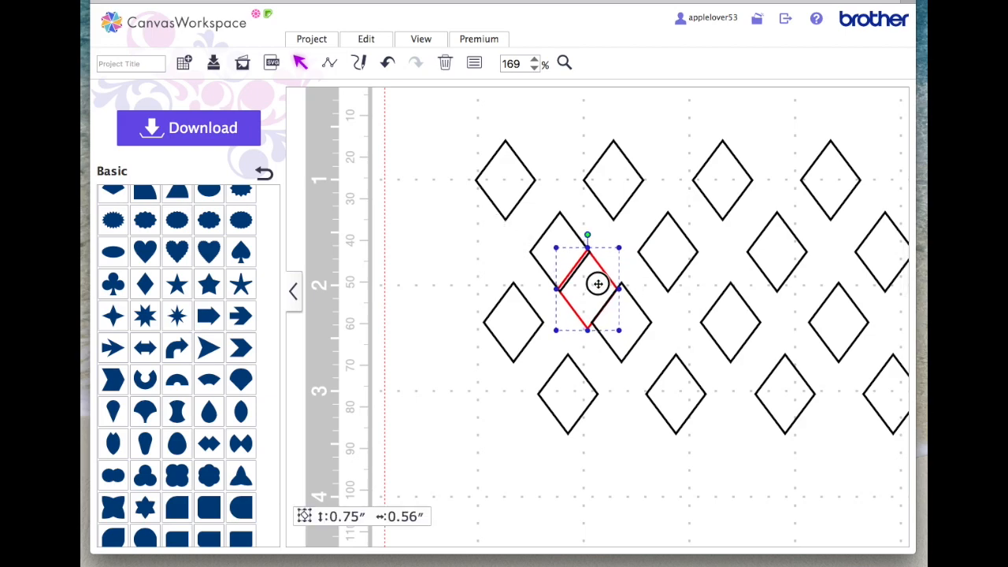
pyautogui.moveTo(625, 332); pyautogui.dragTo(605, 321)
# Step: Move the red spacer to the mat's left edge and fit the view to the mat
pyautogui.moveTo(586, 275); pyautogui.dragTo(350, 151)
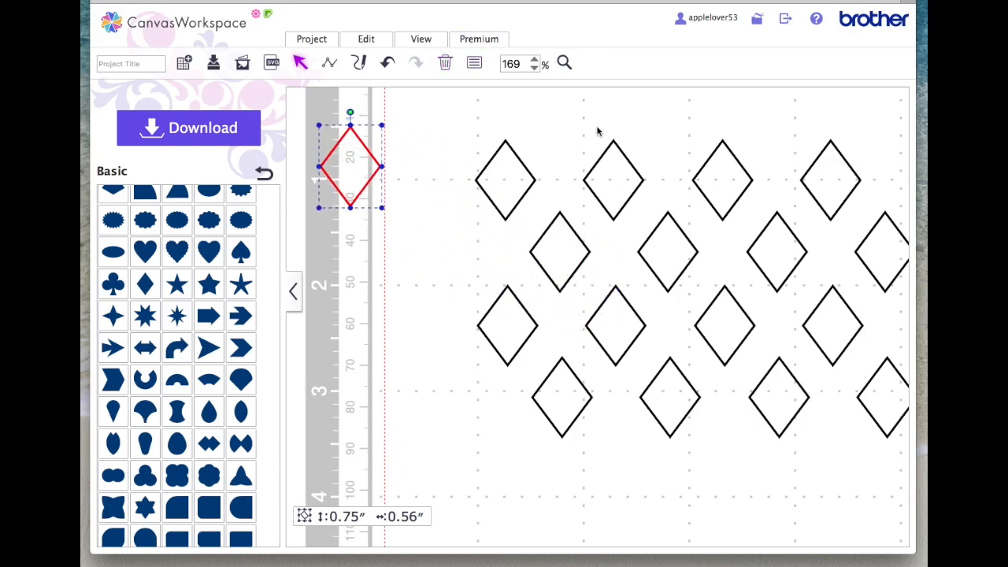
pyautogui.click(428, 37)
pyautogui.click(456, 81)
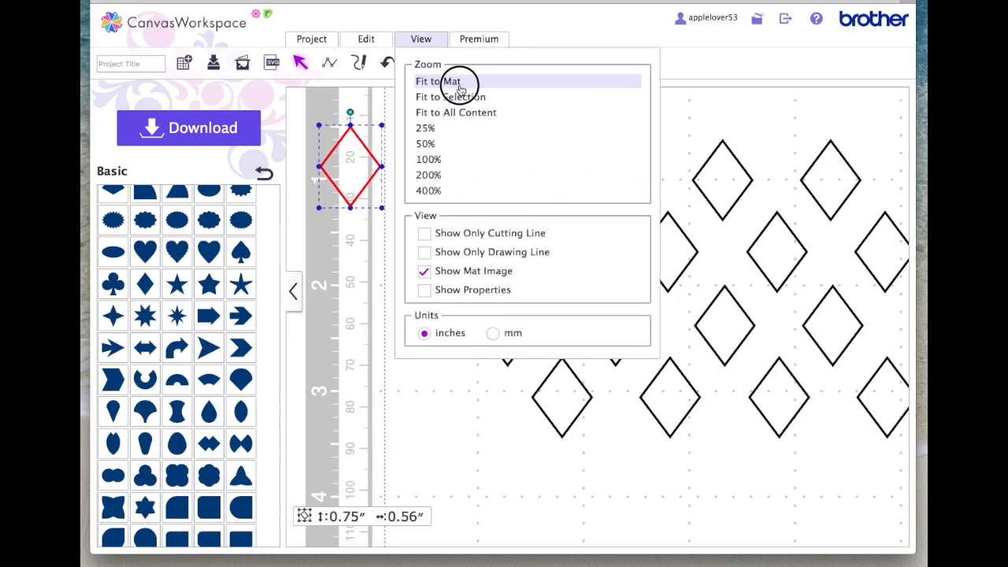
# Step: Left-align the two double-row sets and group them into one four-row block
pyautogui.moveTo(596, 260); pyautogui.dragTo(411, 121)
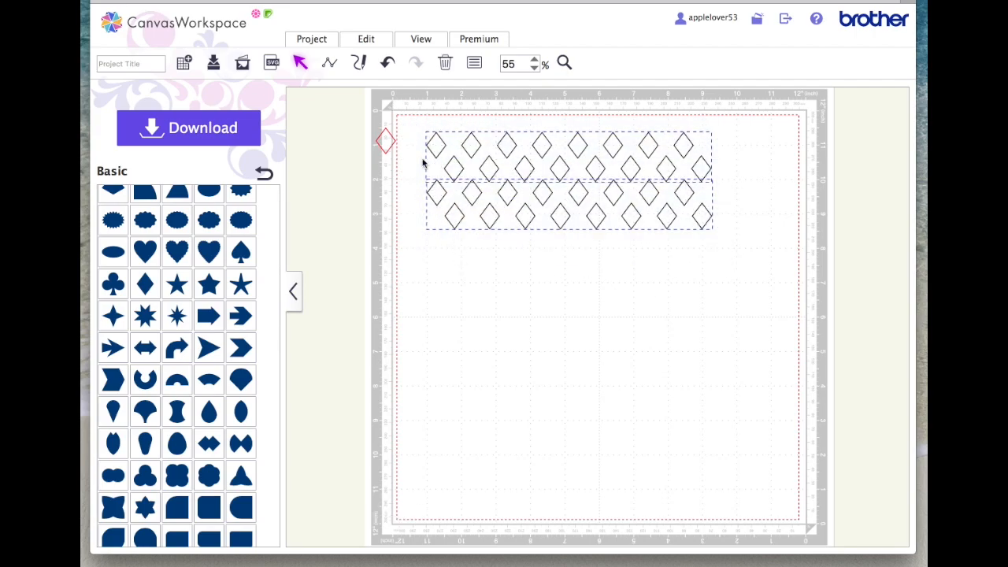
pyautogui.click(366, 39)
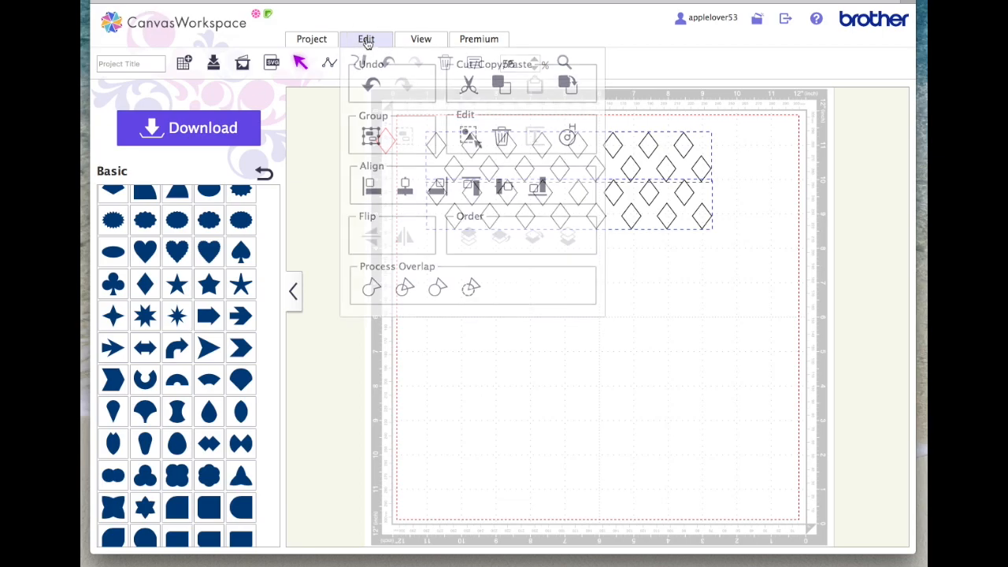
pyautogui.click(370, 188)
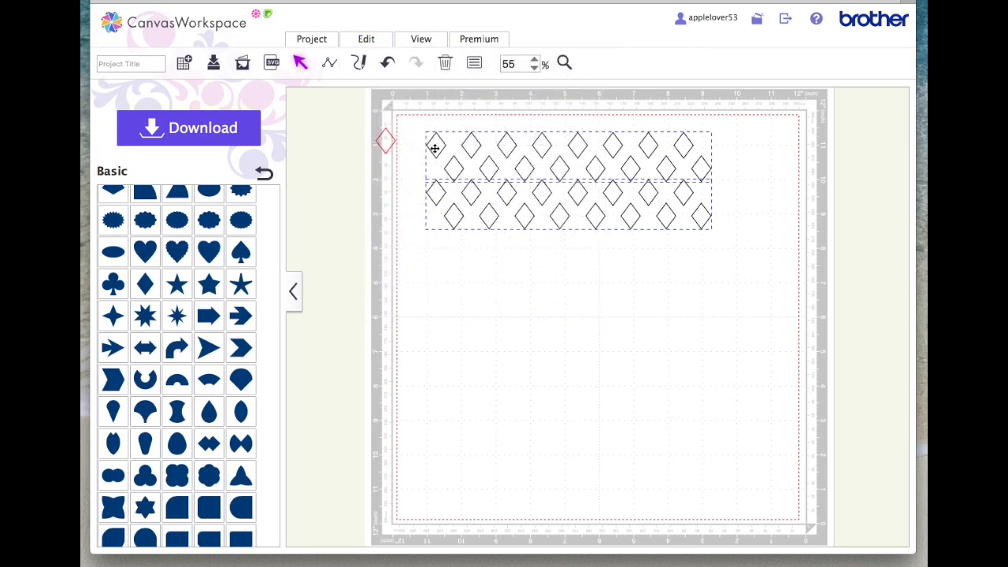
pyautogui.rightClick(603, 181)
pyautogui.click(656, 286)
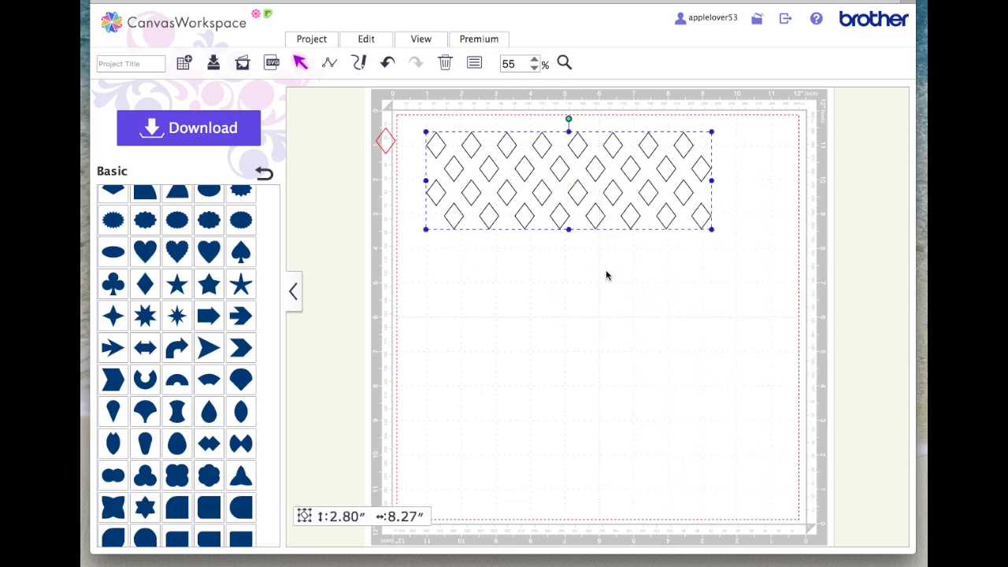
# Step: Place a duplicate of the four-row block below the original, leaving a gap between them
pyautogui.press('super+c')
pyautogui.press('super+v')
pyautogui.moveTo(604, 199); pyautogui.dragTo(593, 310)
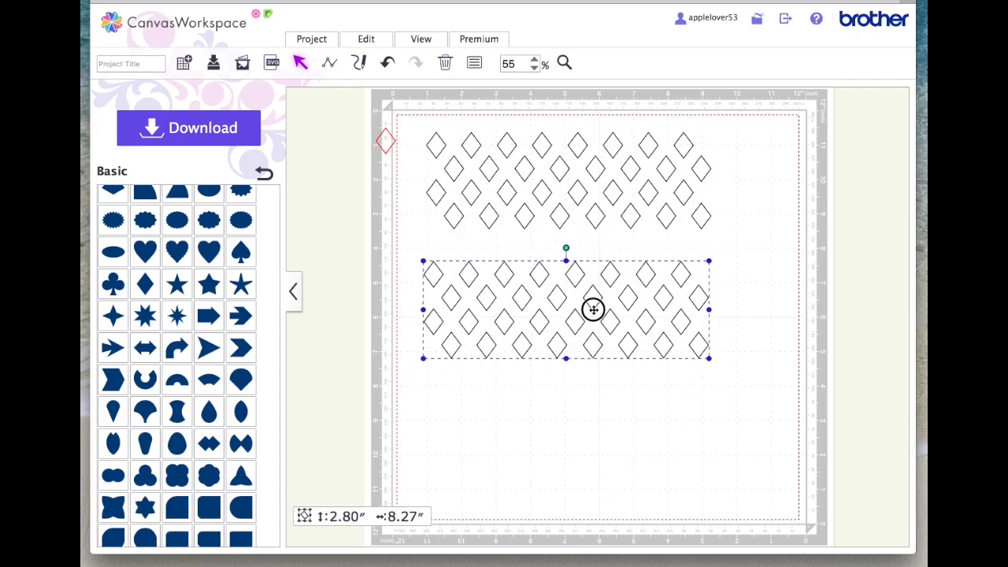
# Step: Place the red spacer against the fourth row's first diamond and move the duplicate block up to meet it
pyautogui.moveTo(385, 144); pyautogui.dragTo(463, 234)
pyautogui.click(564, 63)
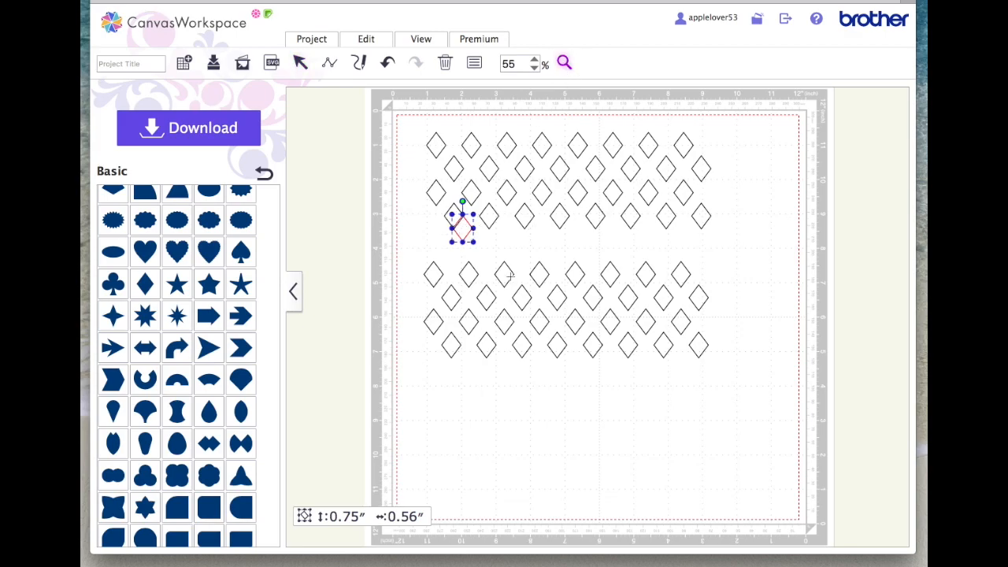
pyautogui.click(302, 65)
pyautogui.moveTo(502, 325); pyautogui.dragTo(504, 290)
pyautogui.click(565, 63)
pyautogui.moveTo(377, 190); pyautogui.dragTo(522, 285)
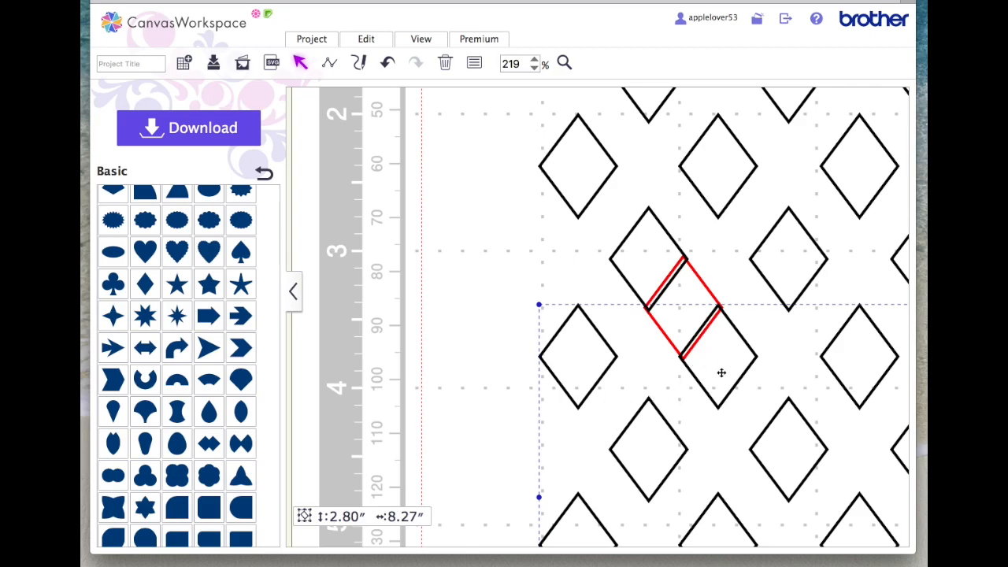
# Step: Fine-tune the red spacer and the lower block so the spacer's edges slightly overlap the neighbouring diamonds of both blocks
pyautogui.click(697, 289)
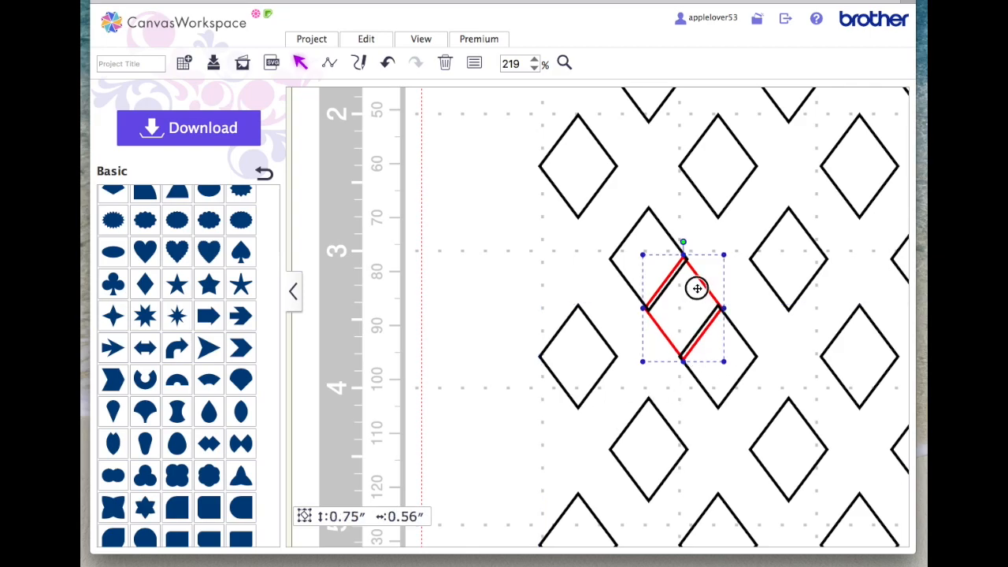
pyautogui.moveTo(697, 289); pyautogui.dragTo(699, 290)
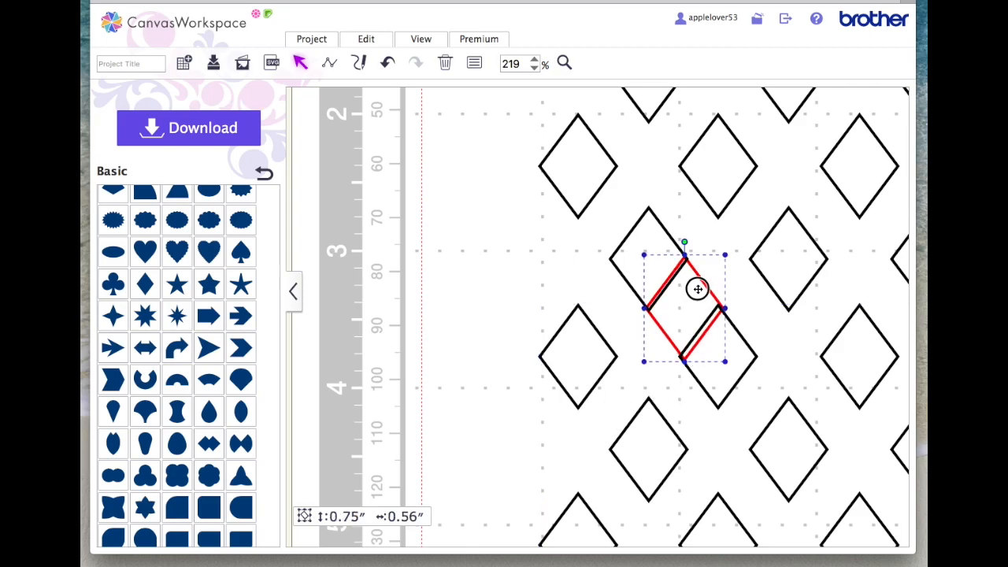
pyautogui.moveTo(698, 289); pyautogui.dragTo(697, 289)
pyautogui.moveTo(727, 363); pyautogui.dragTo(723, 358)
pyautogui.click(387, 63)
pyautogui.moveTo(735, 362); pyautogui.dragTo(736, 367)
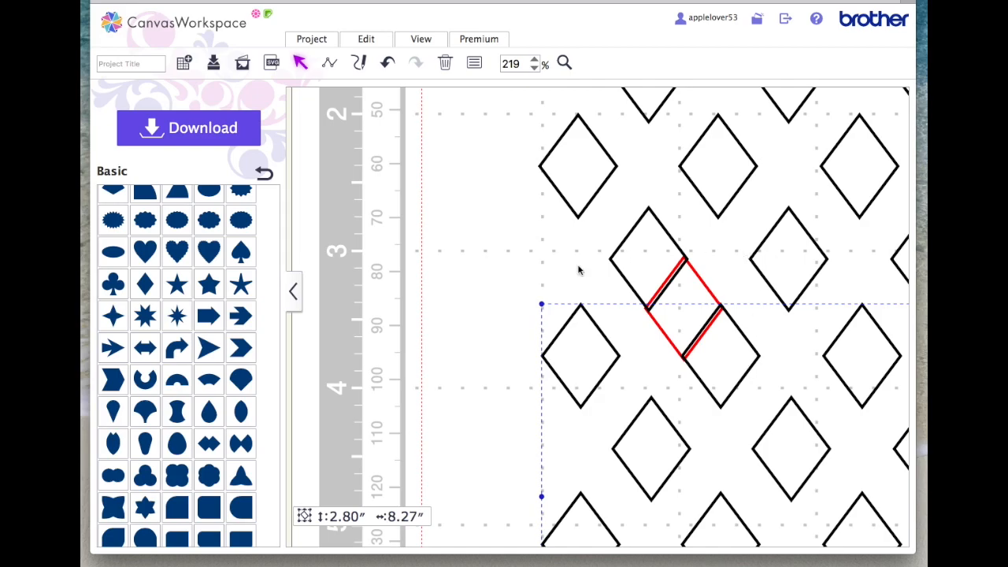
# Step: Return the red spacer to the mat's left edge, fit the view to the mat and clear the selection
pyautogui.click(697, 289)
pyautogui.moveTo(692, 276); pyautogui.dragTo(373, 216)
pyautogui.click(421, 39)
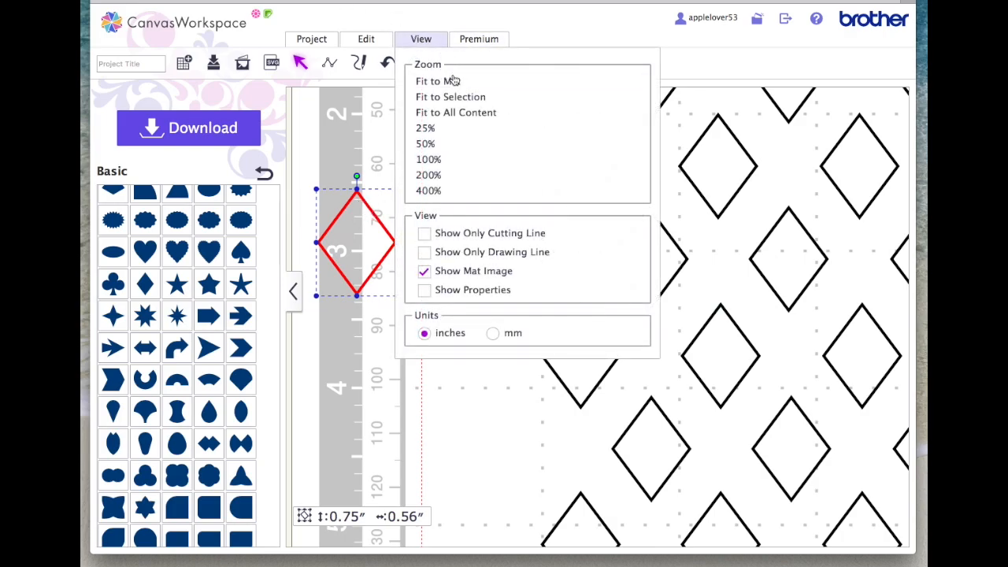
pyautogui.click(449, 81)
pyautogui.click(658, 395)
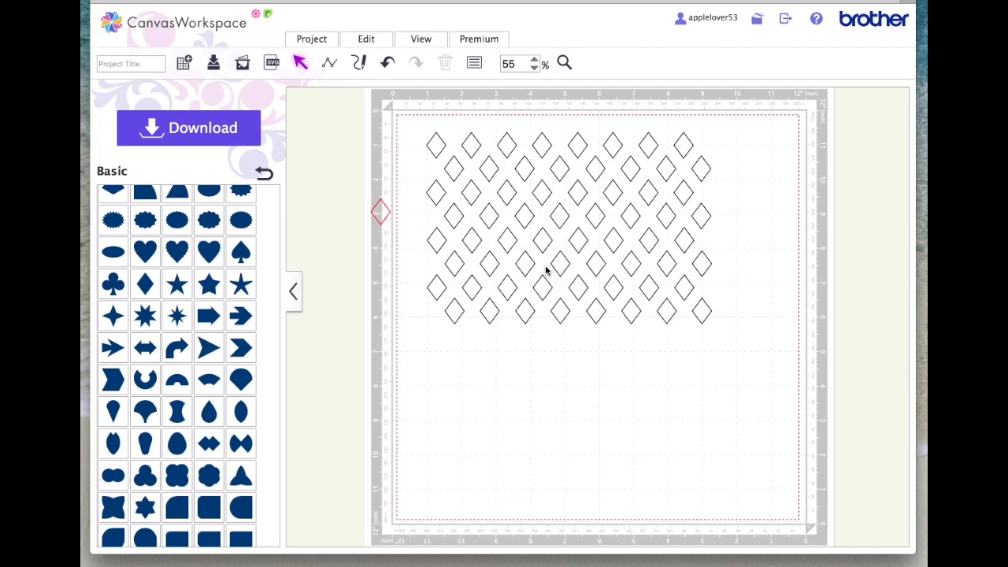
# Step: Left-align the two four-row blocks and group them into one eight-row block
pyautogui.moveTo(718, 343); pyautogui.dragTo(413, 124)
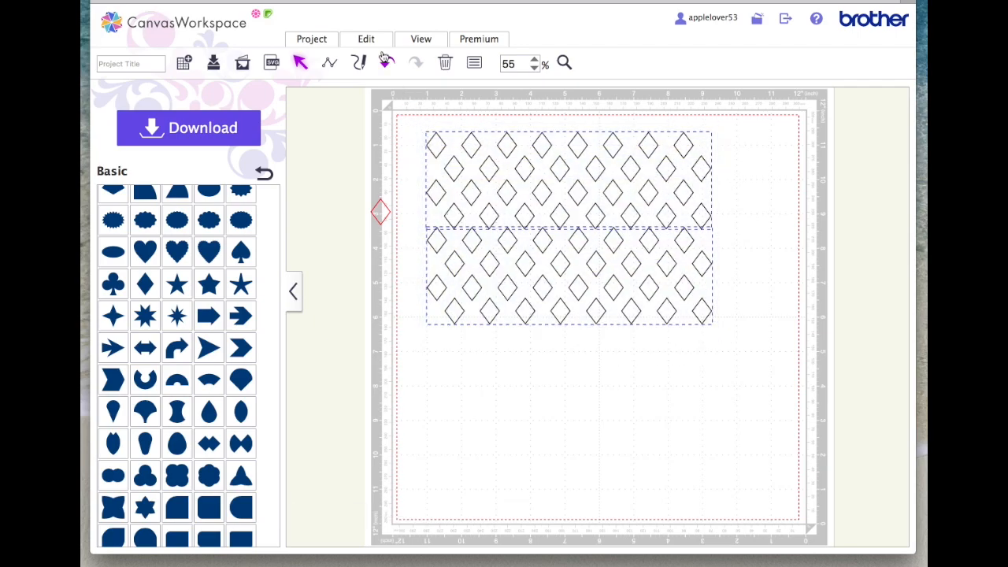
pyautogui.click(368, 40)
pyautogui.click(365, 182)
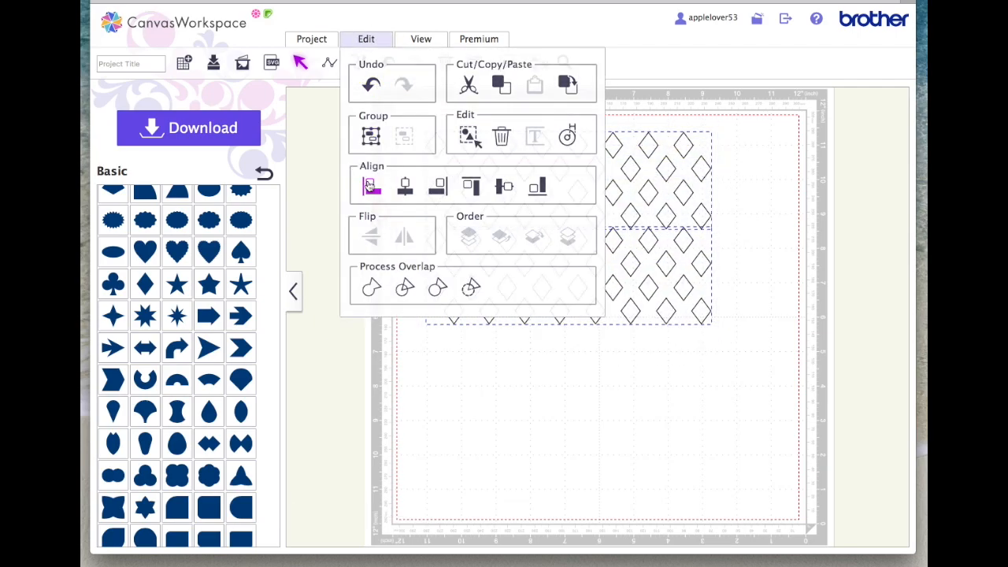
pyautogui.rightClick(533, 202)
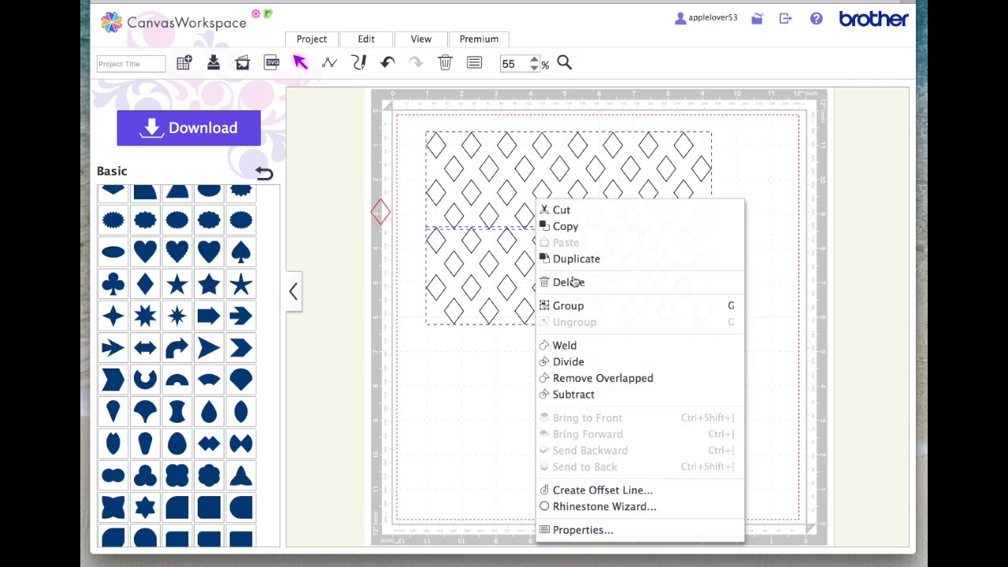
pyautogui.click(577, 305)
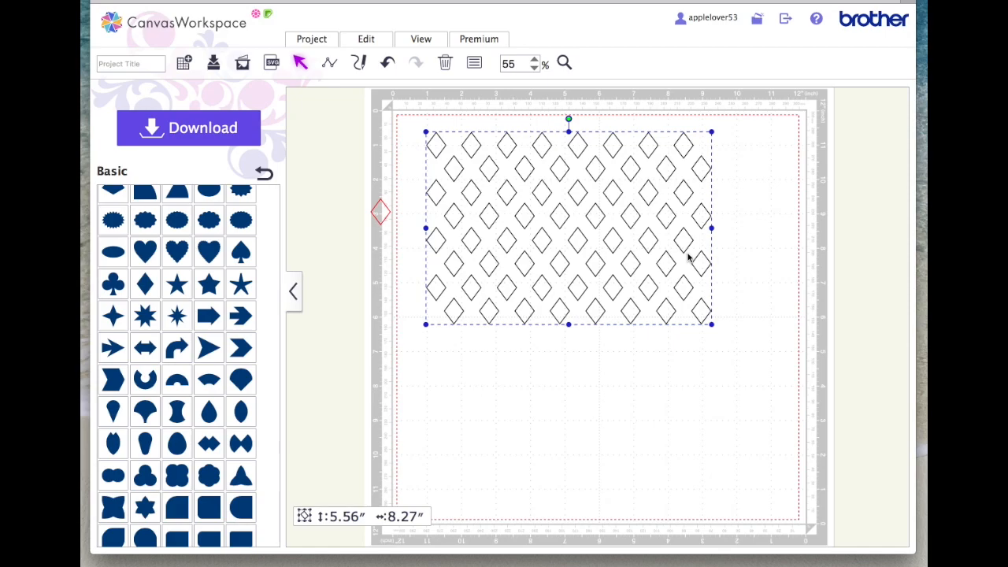
# Step: Ungroup the eight-row block and place a duplicate of its lower four-row set near the mat's lower edge
pyautogui.hscroll(1, 627, 282)
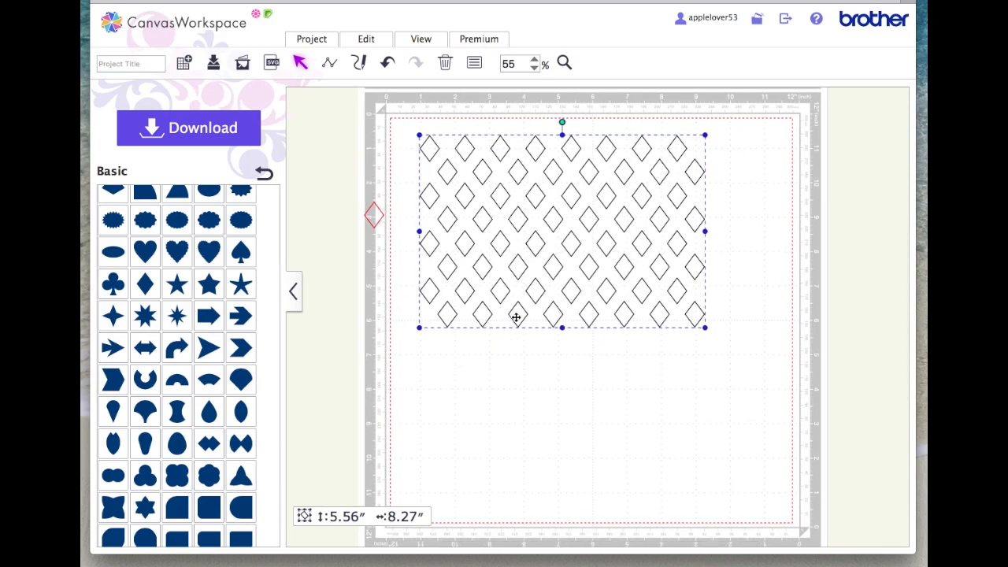
pyautogui.rightClick(552, 261)
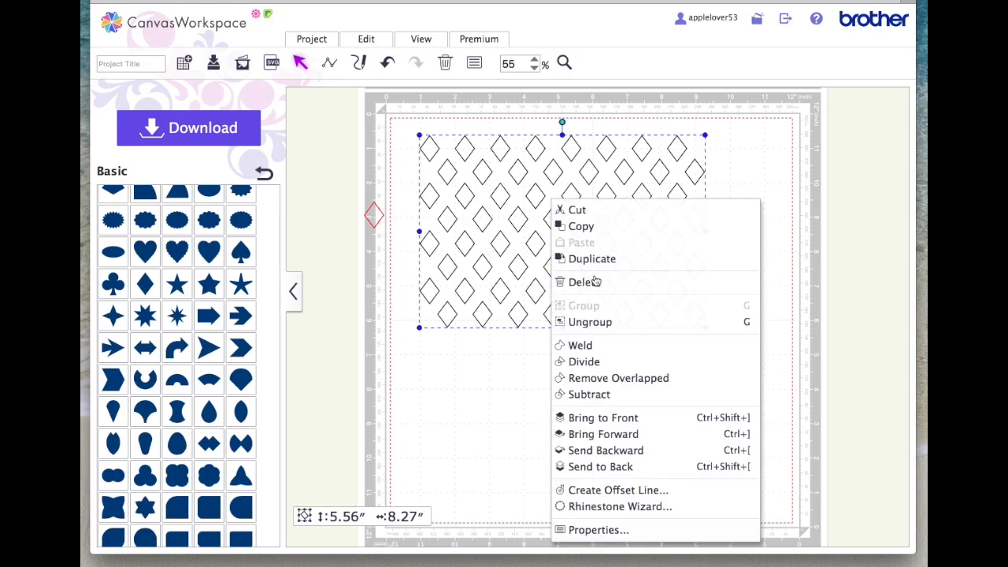
pyautogui.click(609, 322)
pyautogui.click(714, 375)
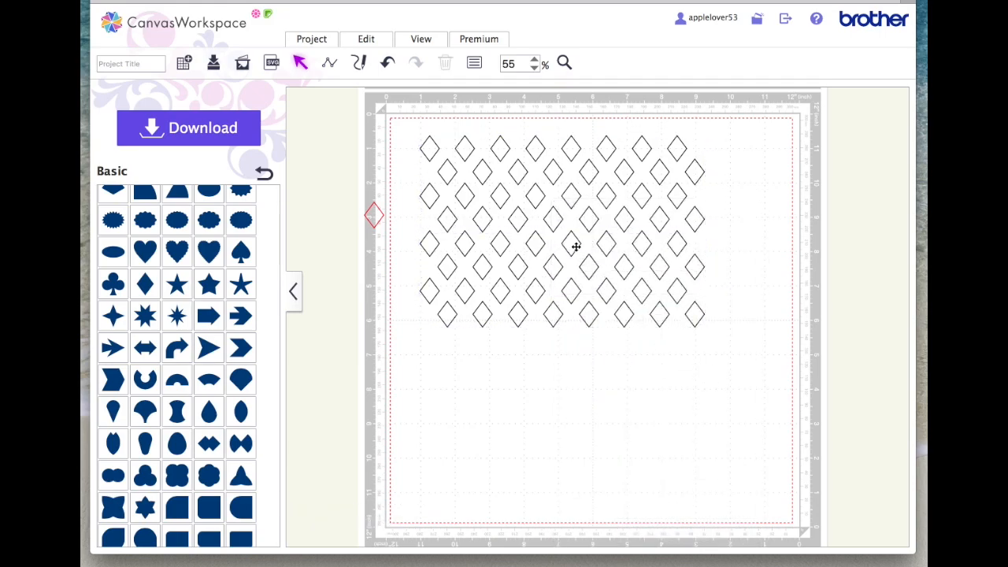
pyautogui.click(576, 247)
pyautogui.moveTo(610, 268); pyautogui.dragTo(596, 501)
# Step: Group the two upper four-row sets back into one eight-row block
pyautogui.moveTo(713, 331); pyautogui.dragTo(466, 123)
pyautogui.rightClick(543, 175)
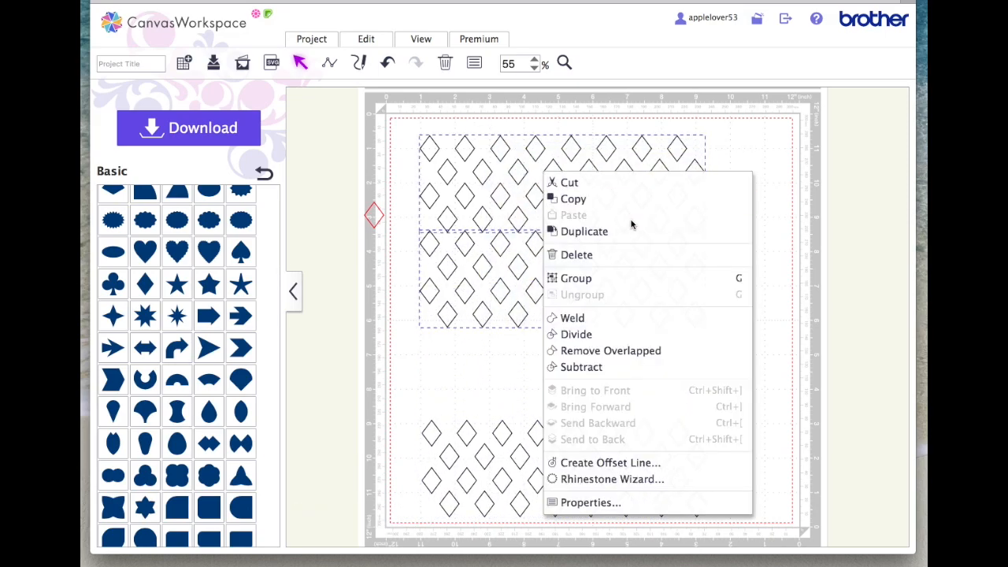
pyautogui.click(617, 277)
# Step: Place the red spacer against the eighth row's first diamond and move the new four-row set up to meet it
pyautogui.click(539, 411)
pyautogui.moveTo(539, 411); pyautogui.dragTo(535, 366)
pyautogui.moveTo(373, 216); pyautogui.dragTo(456, 327)
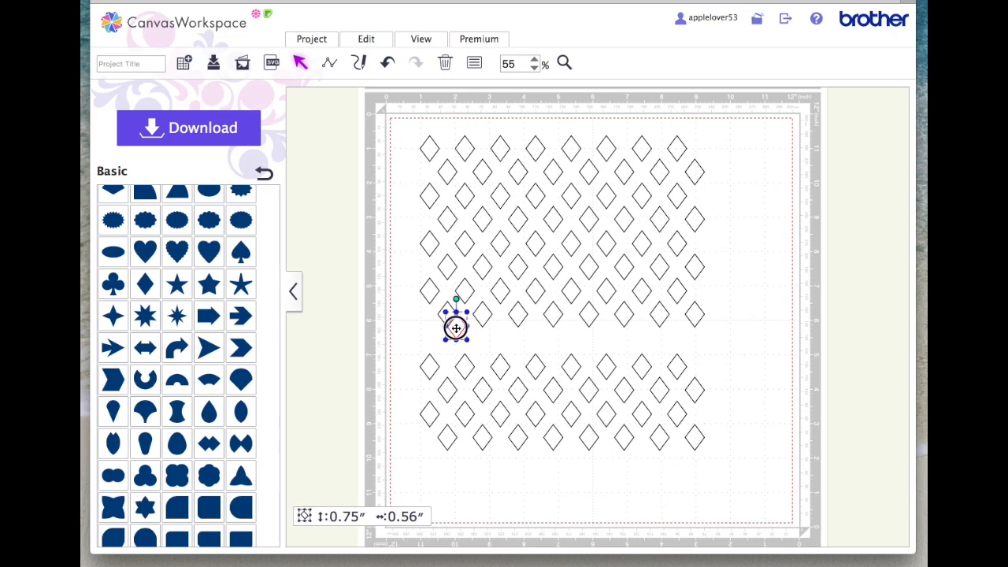
pyautogui.moveTo(481, 388); pyautogui.dragTo(481, 360)
pyautogui.click(564, 62)
pyautogui.moveTo(378, 263); pyautogui.dragTo(492, 364)
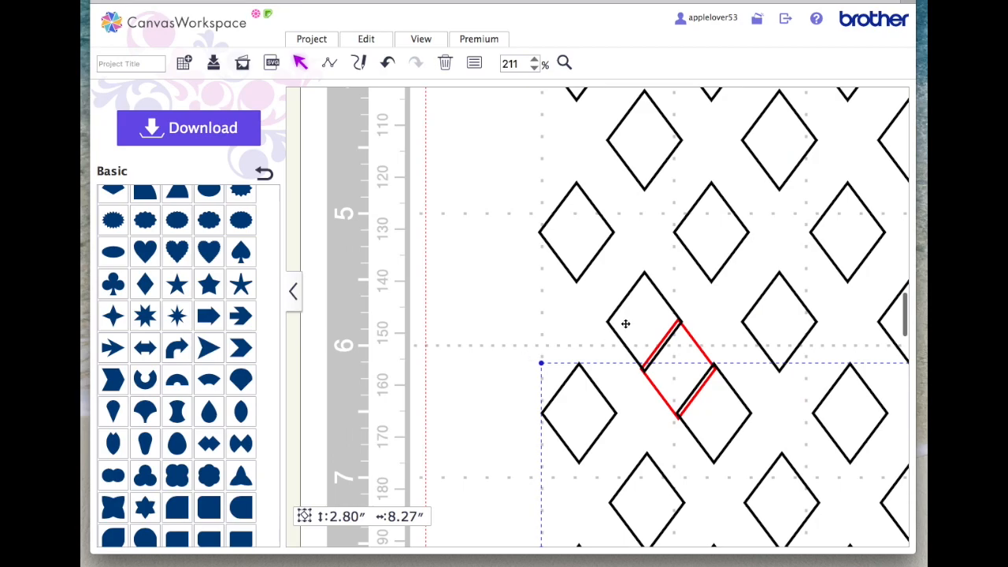
# Step: Nudge the red spacer and the new four-row set until the spacer's edges slightly overlap the diamonds above and below
pyautogui.click(693, 344)
pyautogui.moveTo(696, 344); pyautogui.dragTo(694, 343)
pyautogui.press('Left')
pyautogui.press('Right')
pyautogui.press('Up')
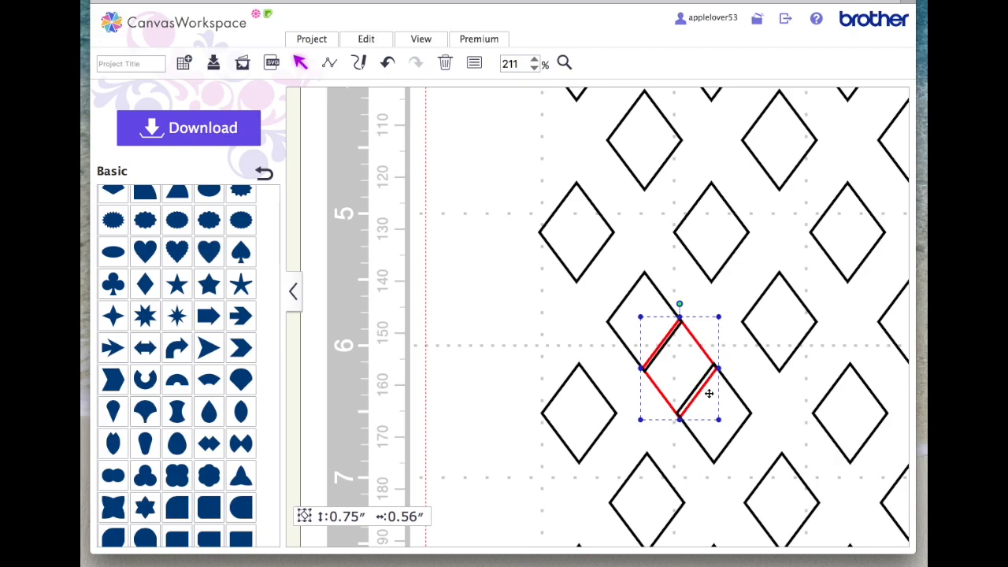
pyautogui.click(741, 422)
pyautogui.moveTo(742, 417); pyautogui.dragTo(743, 418)
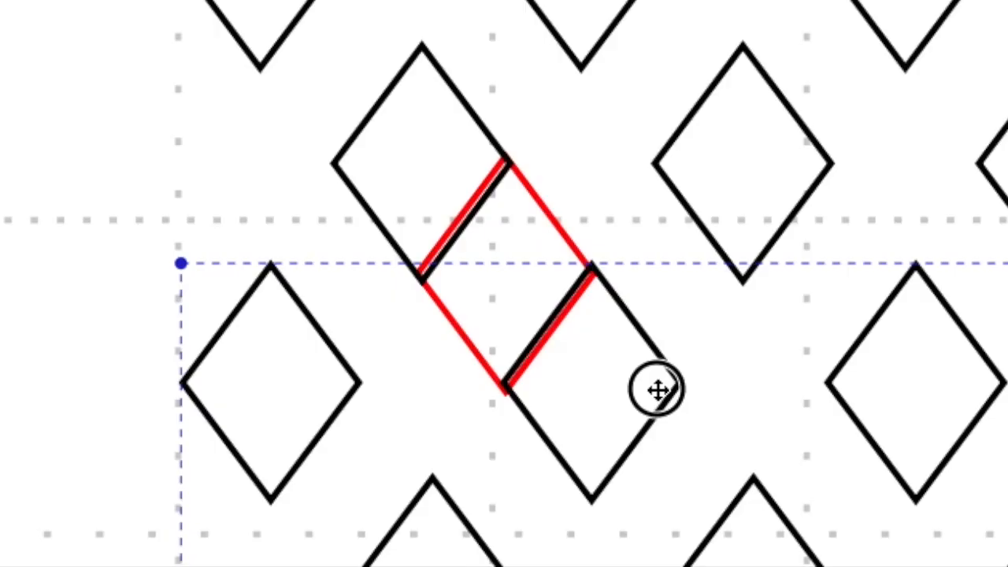
pyautogui.moveTo(658, 390); pyautogui.dragTo(657, 389)
# Step: Move the red spacer clear of the twelve rows to the mat's left edge, fit the view to the mat and deselect it
pyautogui.click(533, 220)
pyautogui.moveTo(533, 220); pyautogui.dragTo(0, 0)
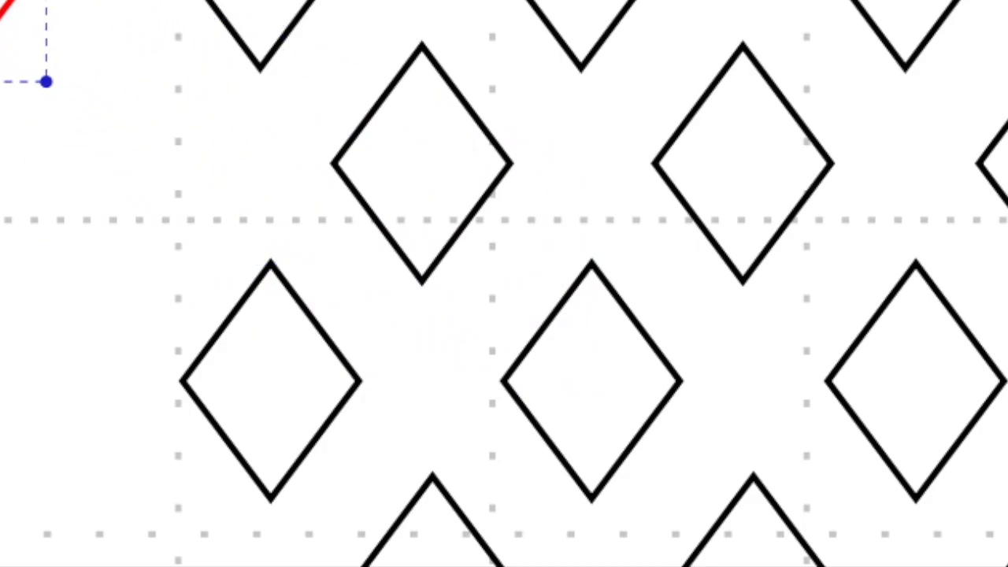
pyautogui.click(420, 39)
pyautogui.click(432, 81)
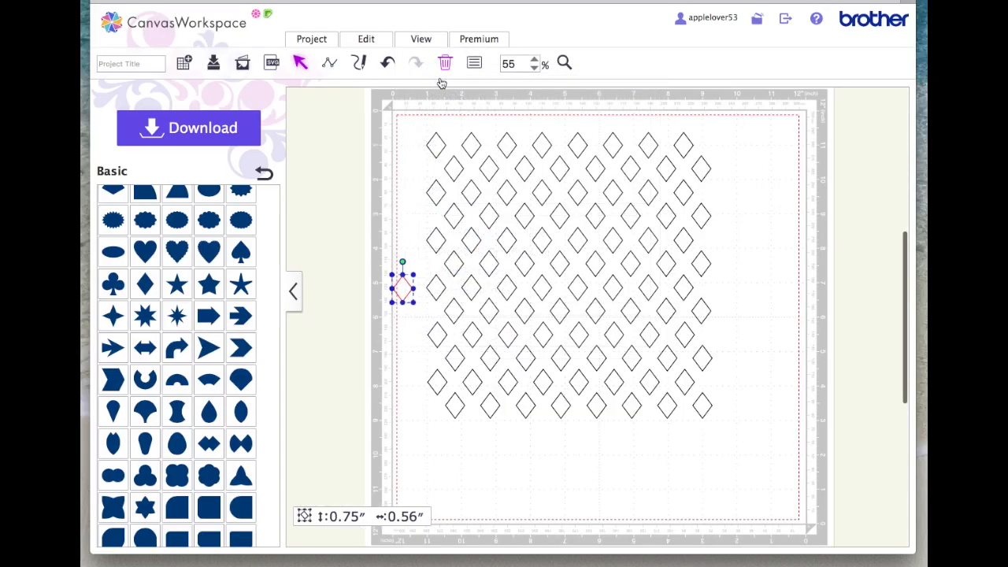
pyautogui.click(697, 476)
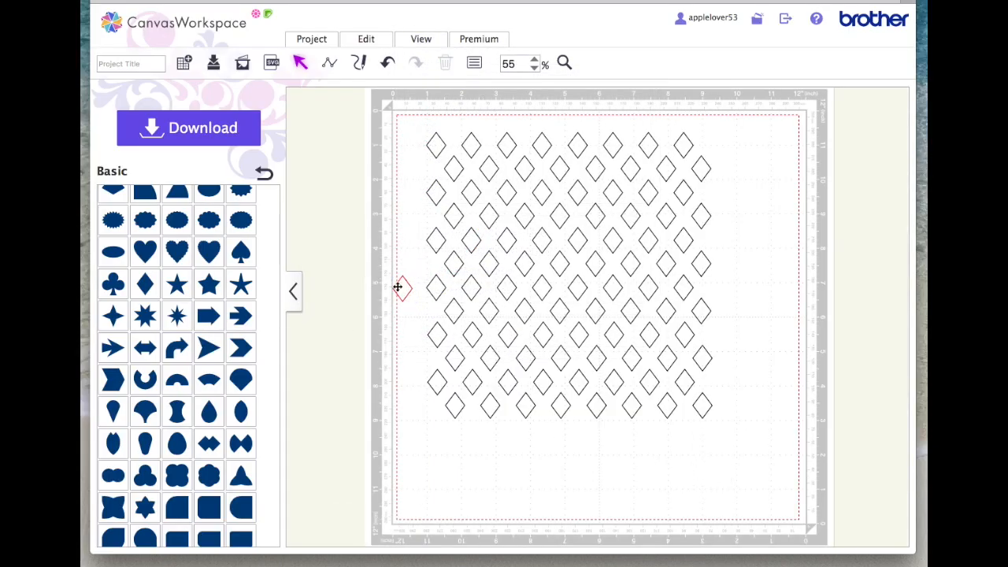
# Step: Move the red spacer off the mat, and left-align the eight-row and four-row diamond blocks with each other
pyautogui.moveTo(398, 287); pyautogui.dragTo(344, 145)
pyautogui.moveTo(402, 123); pyautogui.dragTo(564, 508)
pyautogui.click(367, 38)
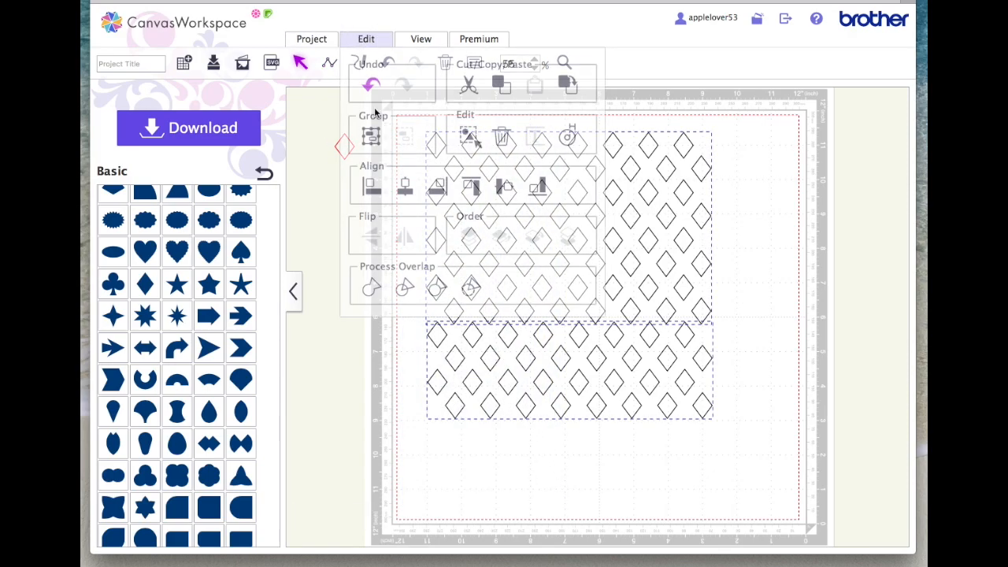
pyautogui.click(370, 186)
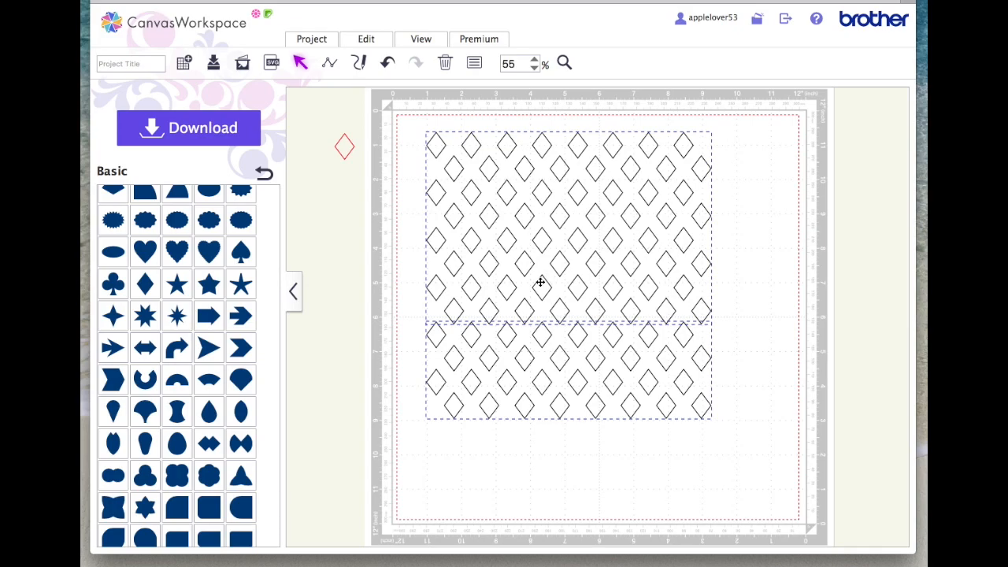
# Step: Group the two aligned diamond blocks into one twelve-row block, and shift the red spacer higher beside the mat
pyautogui.rightClick(521, 259)
pyautogui.click(576, 305)
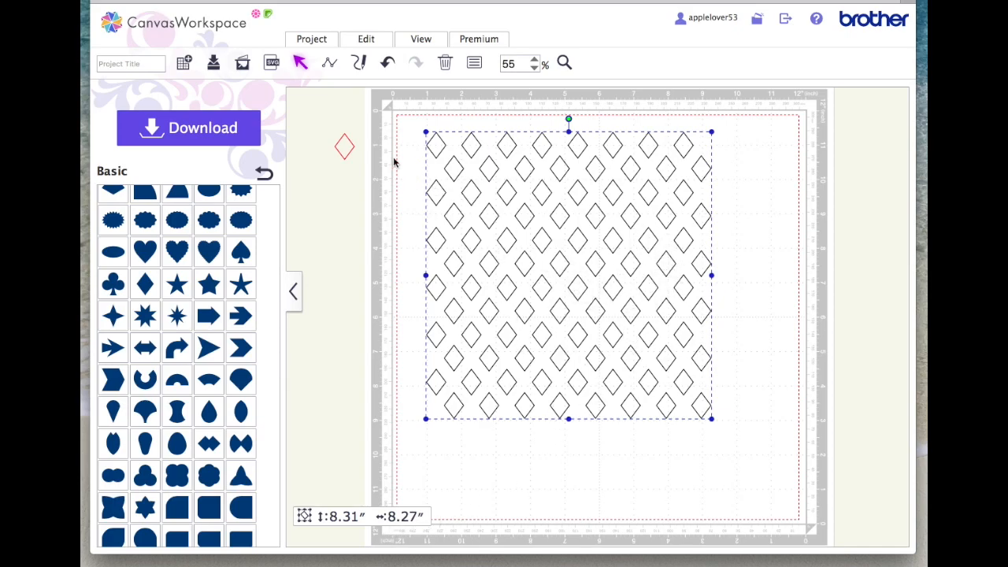
pyautogui.moveTo(343, 139); pyautogui.dragTo(348, 107)
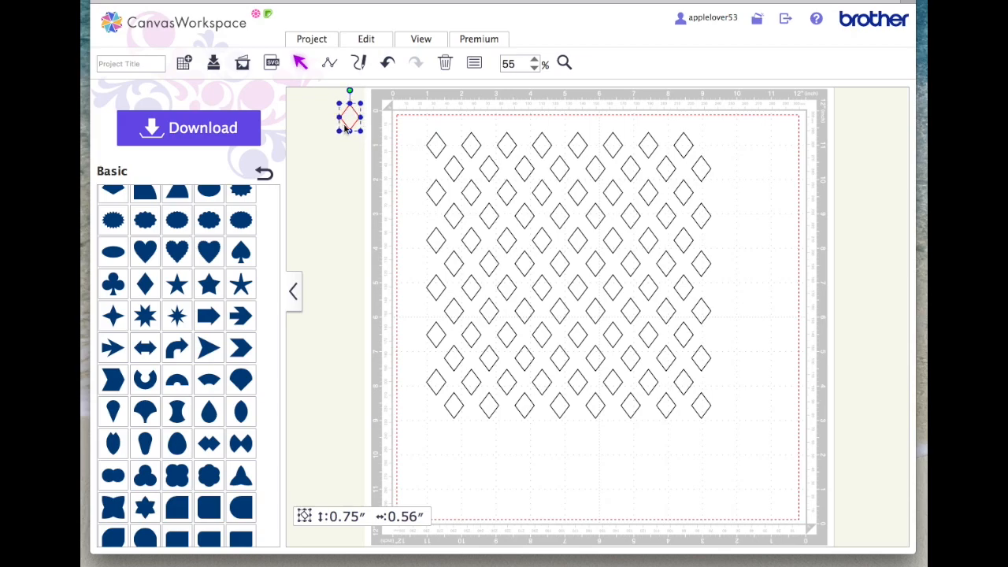
pyautogui.click(558, 172)
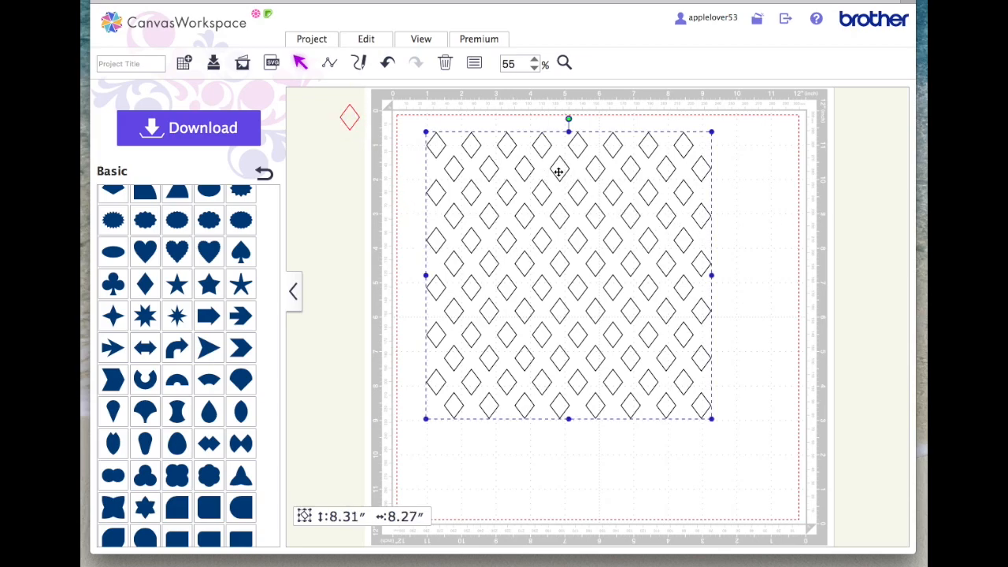
pyautogui.click(446, 63)
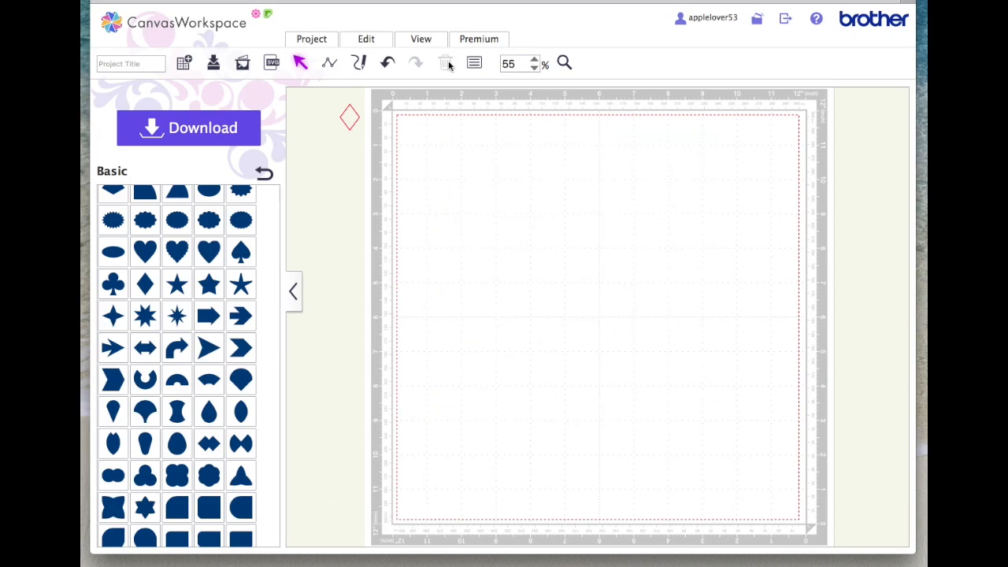
pyautogui.click(387, 63)
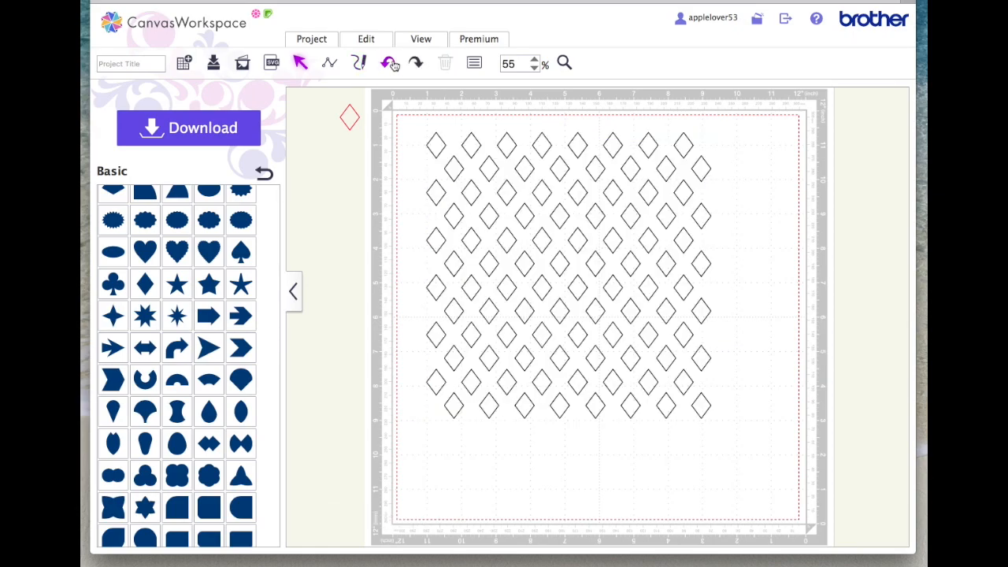
# Step: Fill the twelve-row diamond block on the mat with black
pyautogui.click(539, 149)
pyautogui.click(480, 69)
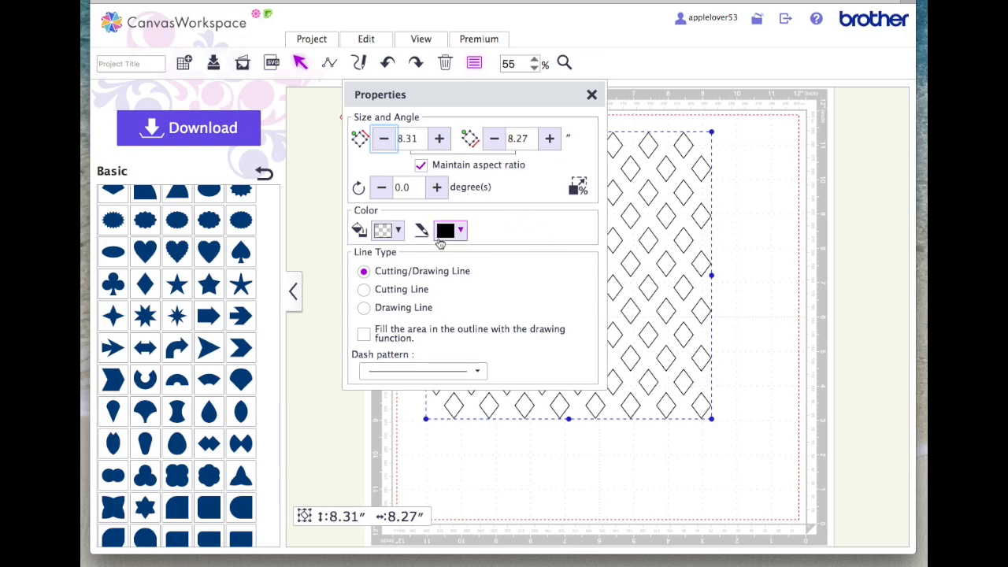
pyautogui.click(397, 231)
pyautogui.click(423, 257)
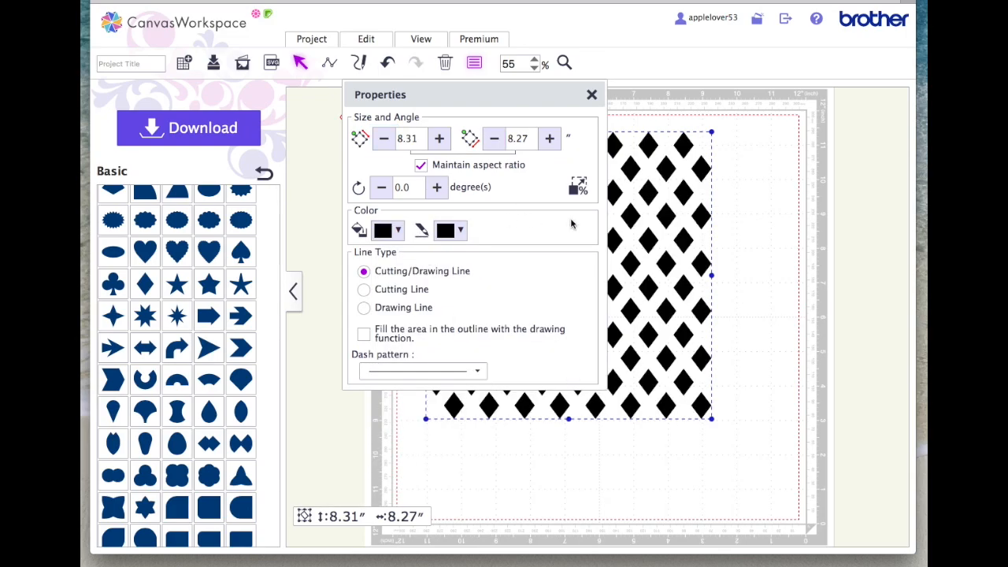
pyautogui.click(591, 94)
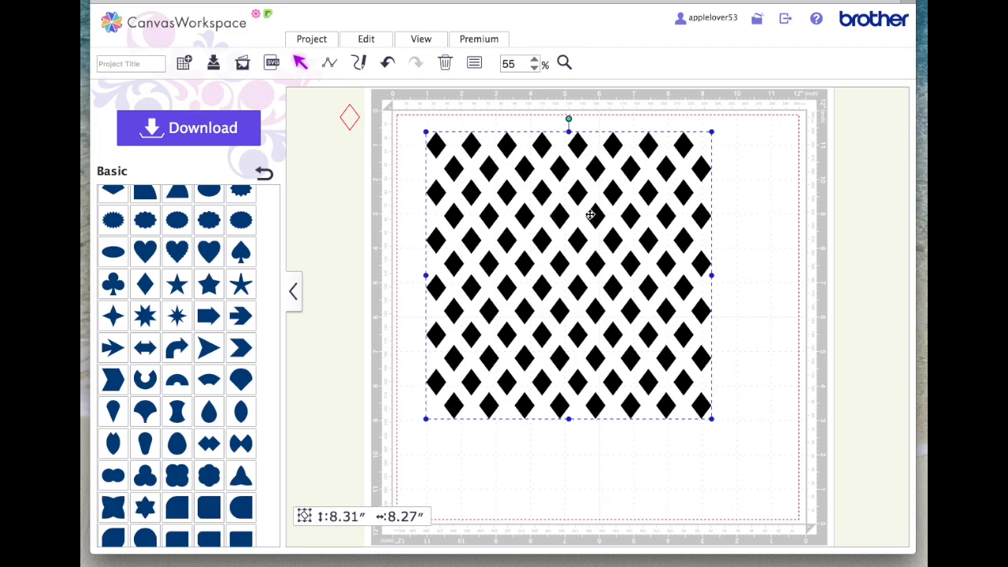
# Step: Duplicate the black diamond block and park the copy off the mat, beneath the red spacer
pyautogui.hotkey('ctrl', 'v')
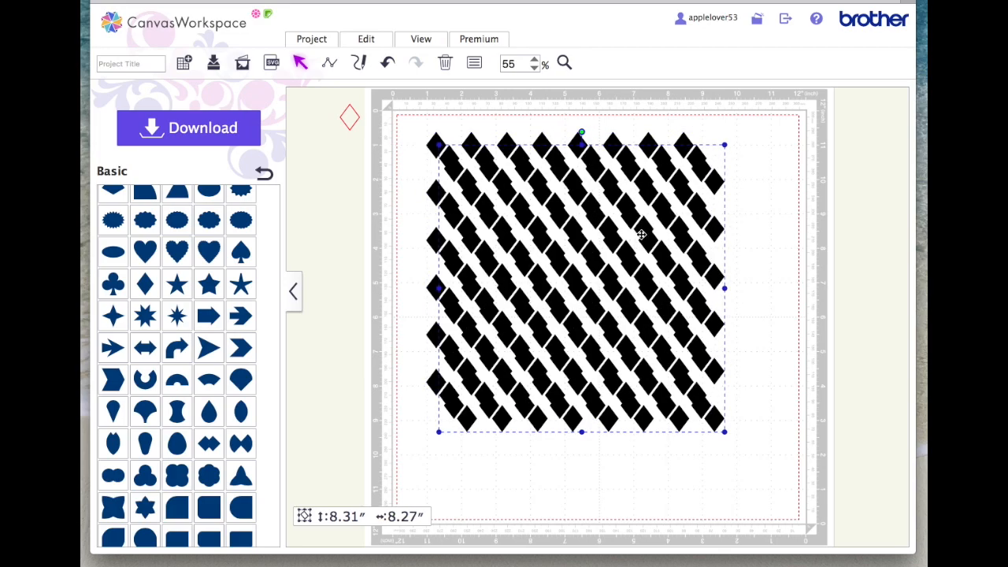
pyautogui.moveTo(641, 232); pyautogui.dragTo(327, 230)
pyautogui.moveTo(400, 226); pyautogui.dragTo(357, 224)
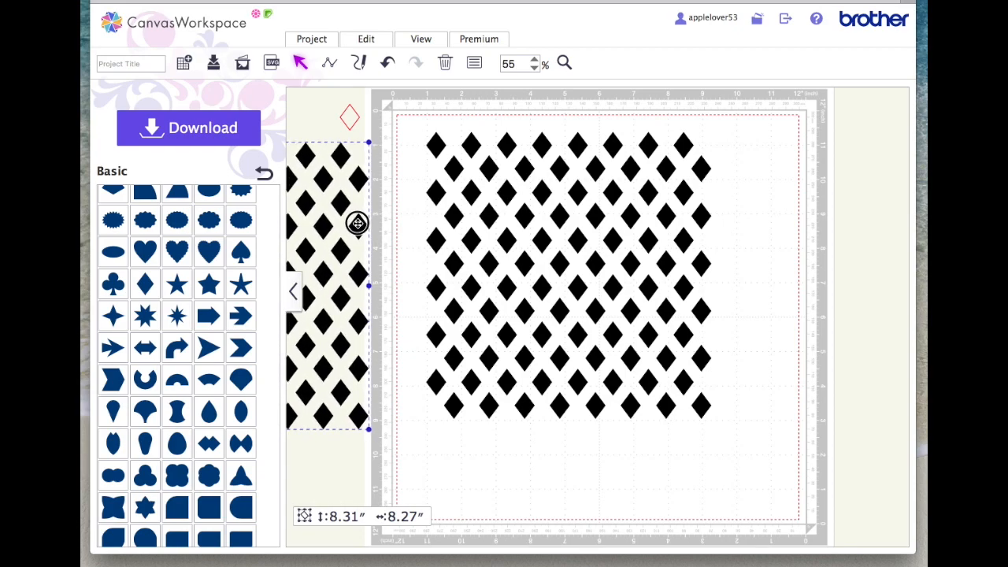
# Step: Add a basic square to the mat and enlarge it to about 9.35 in around the diamond block
pyautogui.scroll(10, 226, 265)
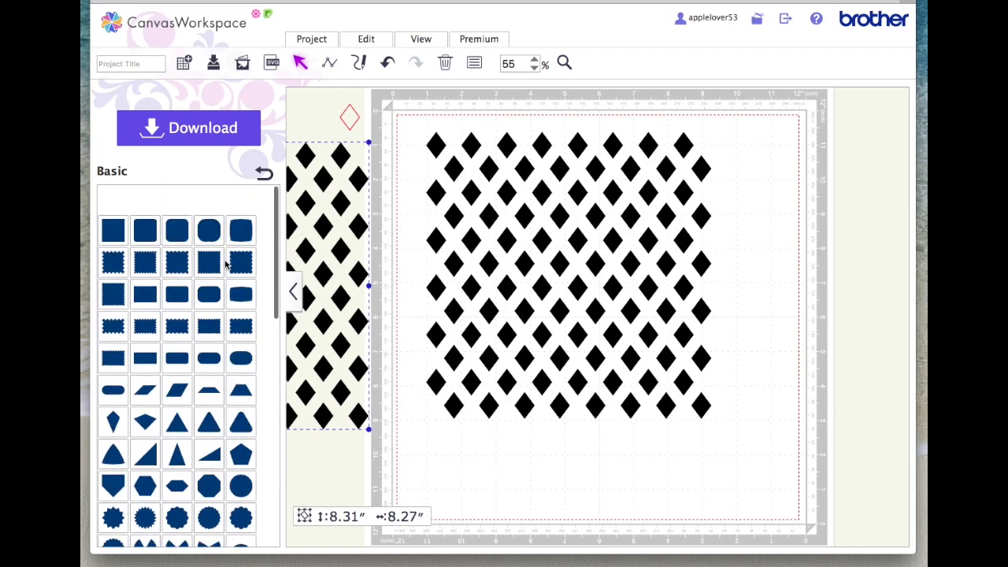
pyautogui.click(114, 203)
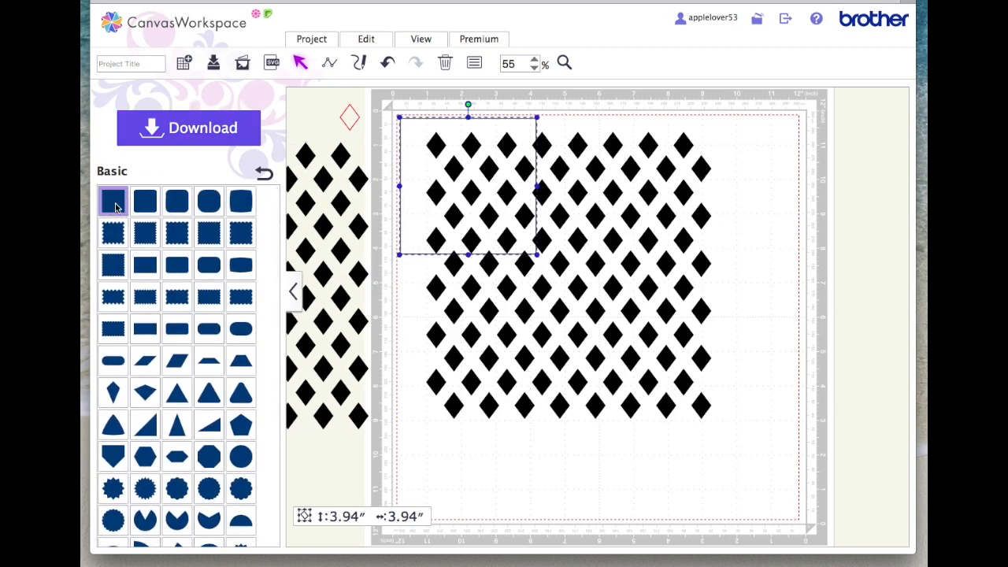
pyautogui.moveTo(483, 131)
pyautogui.mouseDown()
pyautogui.moveTo(513, 135)
pyautogui.moveTo(497, 130)
pyautogui.mouseUp()
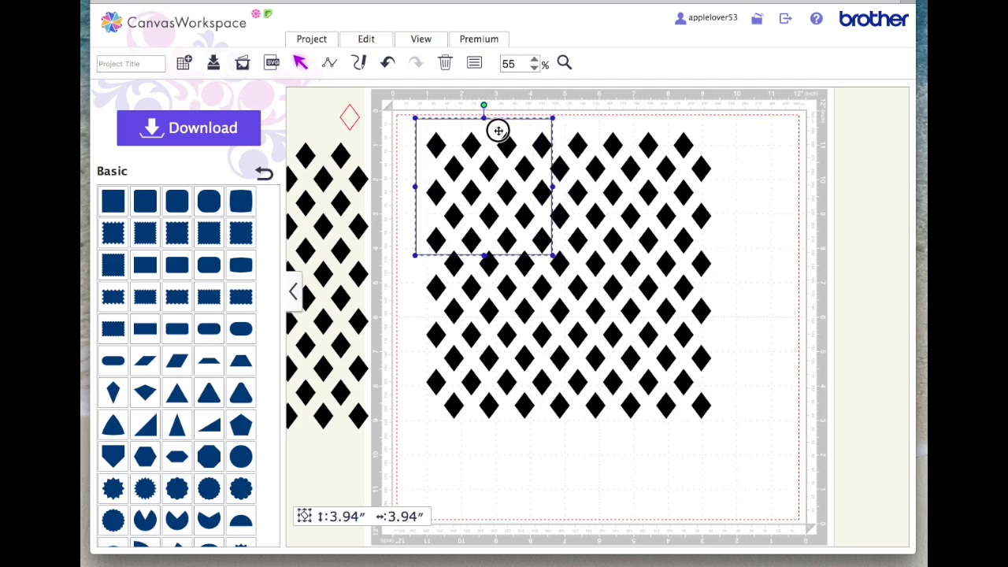
pyautogui.moveTo(551, 254); pyautogui.dragTo(736, 501)
pyautogui.moveTo(725, 434); pyautogui.dragTo(718, 428)
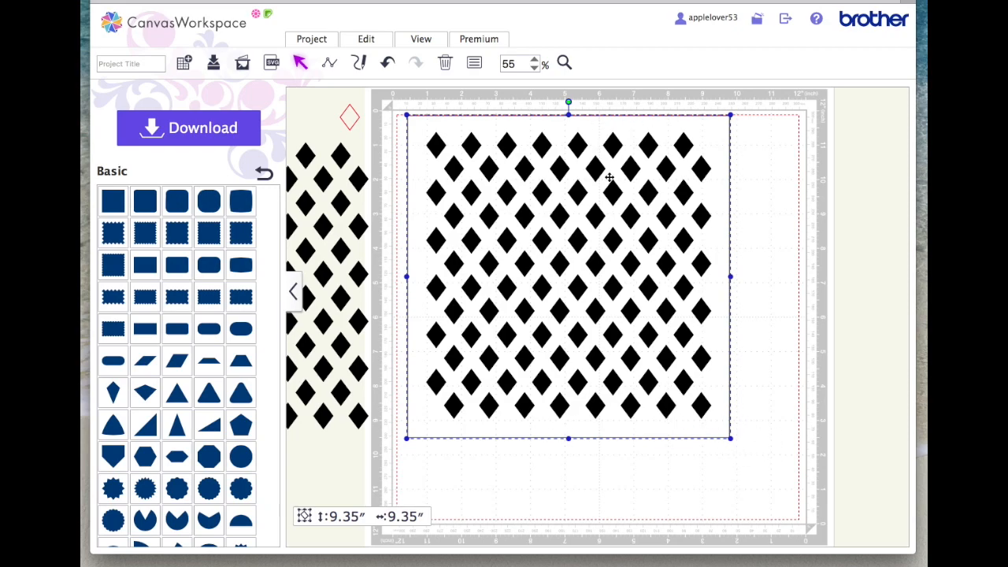
# Step: Move the square aside to check the diamond block's size, and place it back around the block with even margins
pyautogui.click(770, 265)
pyautogui.click(647, 193)
pyautogui.moveTo(731, 437); pyautogui.dragTo(712, 418)
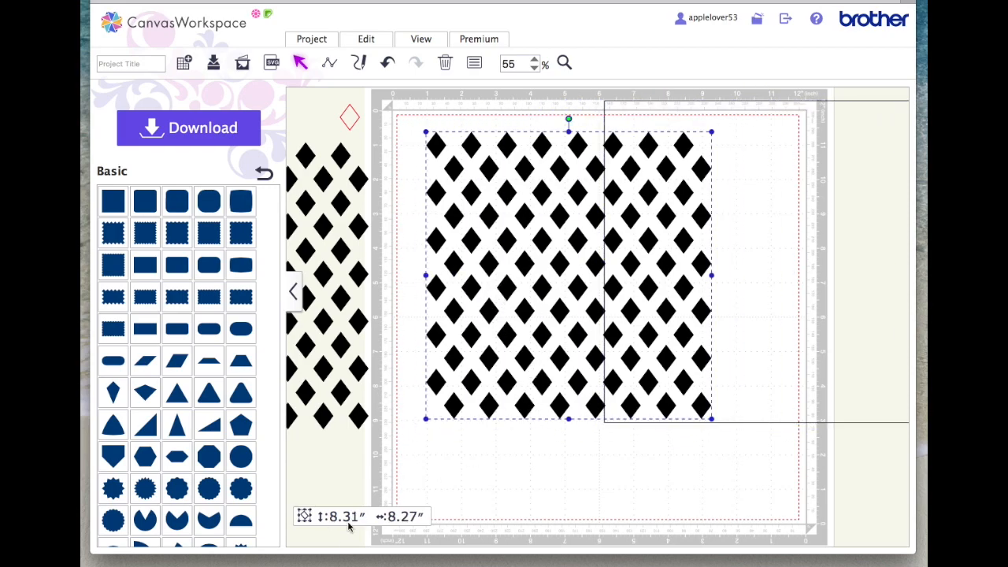
pyautogui.moveTo(734, 392); pyautogui.dragTo(555, 404)
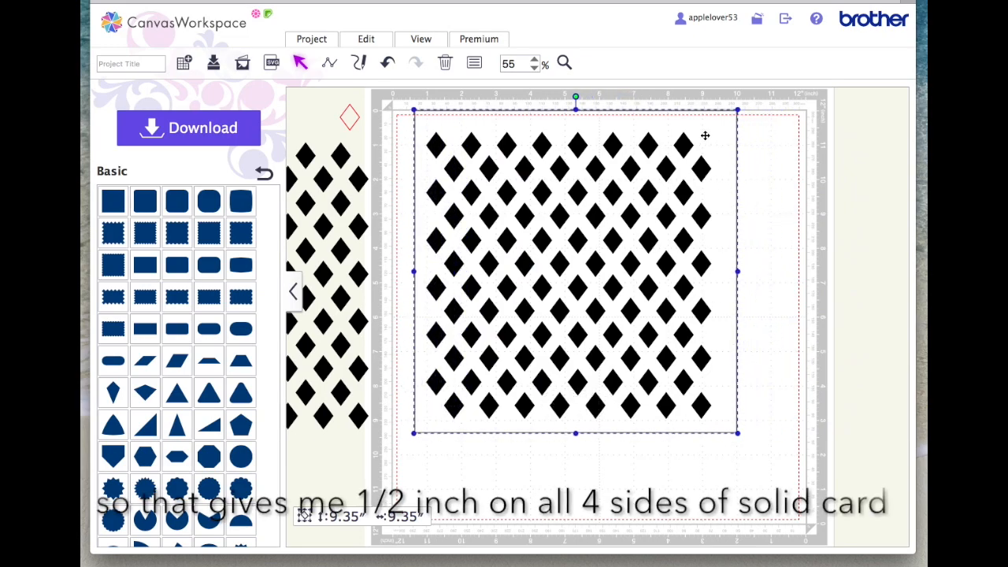
pyautogui.moveTo(704, 135); pyautogui.dragTo(699, 140)
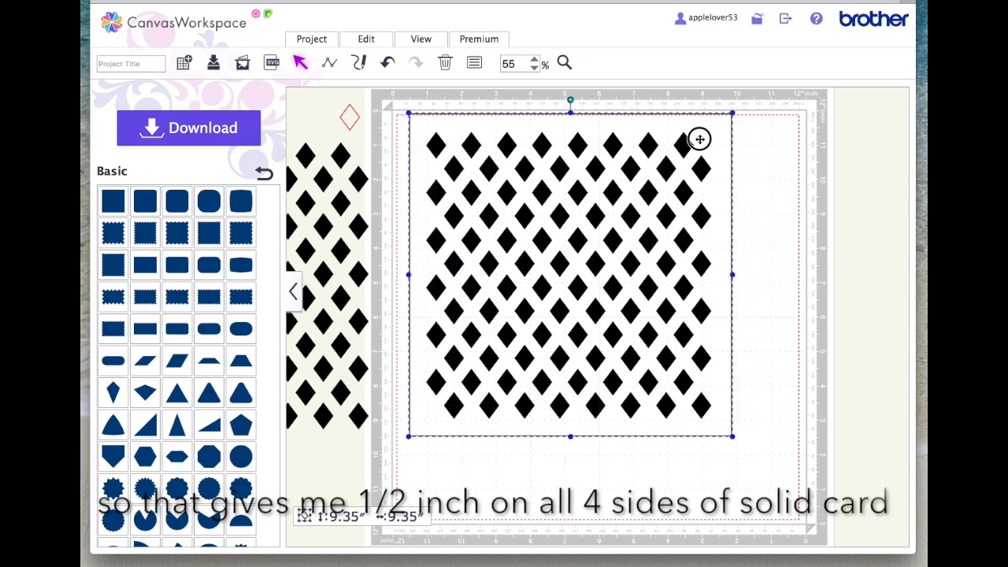
# Step: Fill the square with red and send it behind the black diamonds
pyautogui.click(475, 63)
pyautogui.click(390, 230)
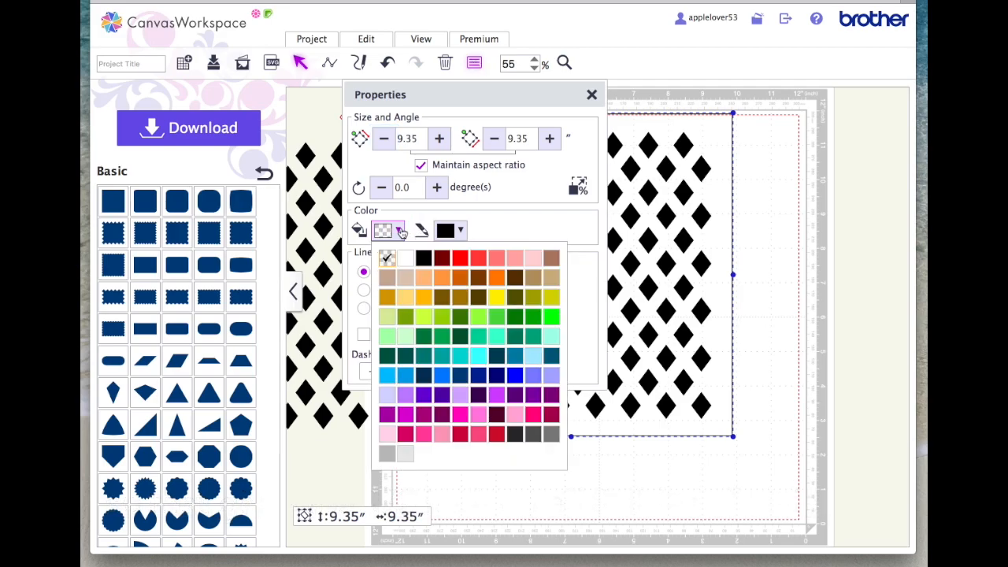
pyautogui.click(462, 259)
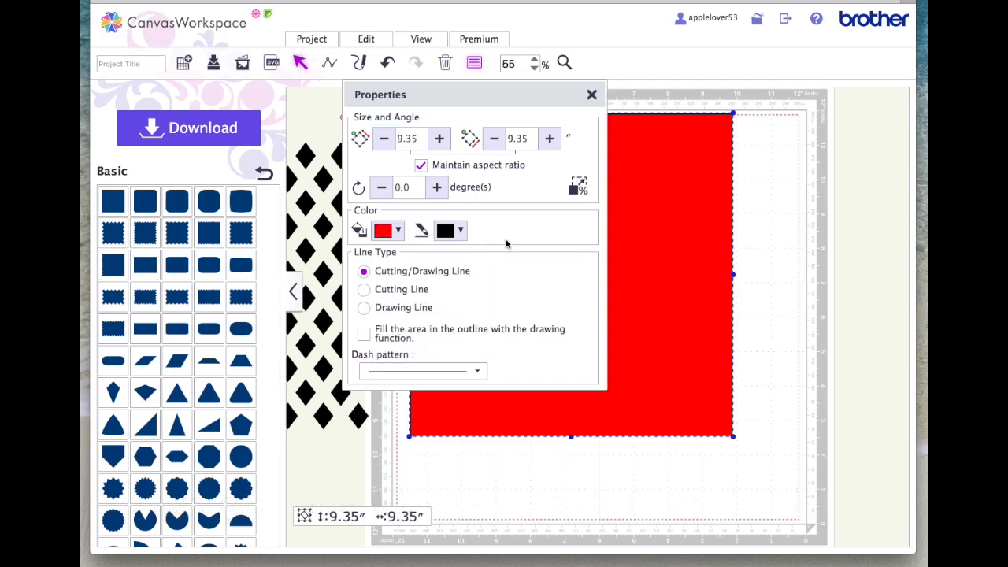
pyautogui.click(592, 94)
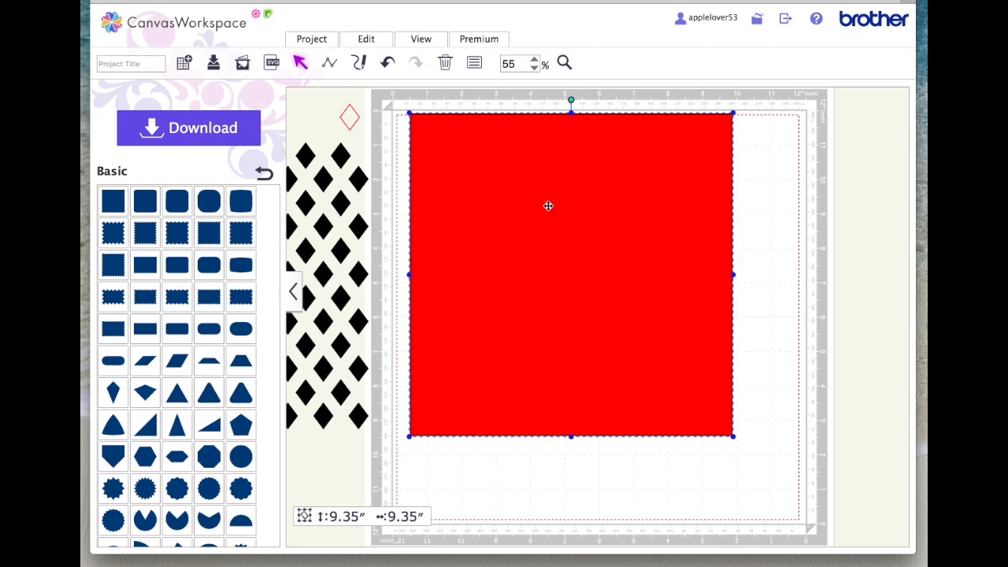
pyautogui.rightClick(520, 158)
pyautogui.click(607, 426)
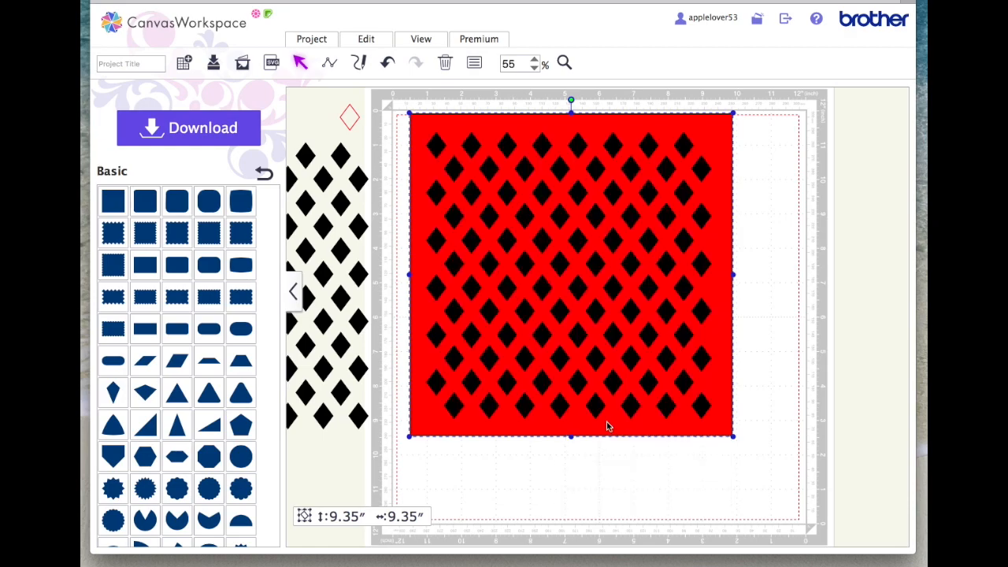
# Step: Select the red square with the diamond block on it and align their centers horizontally and vertically
pyautogui.click(782, 402)
pyautogui.moveTo(786, 465); pyautogui.dragTo(553, 196)
pyautogui.click(367, 38)
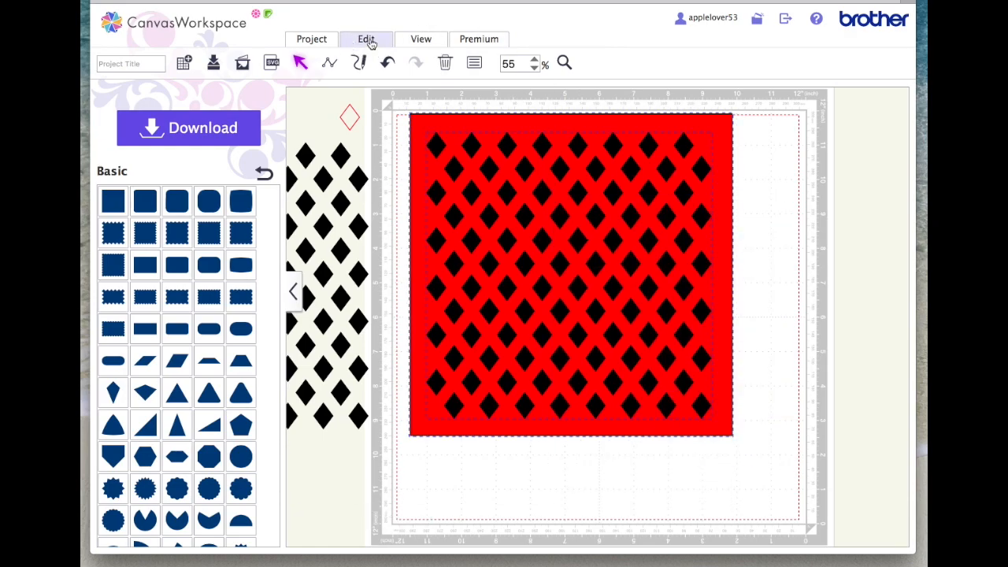
pyautogui.click(404, 184)
pyautogui.click(365, 39)
pyautogui.click(504, 187)
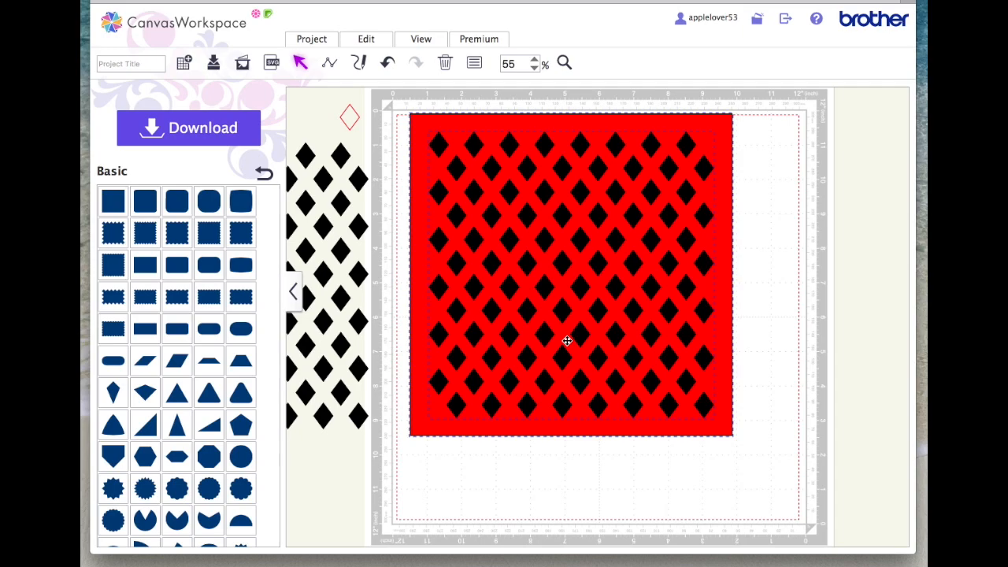
# Step: Check the diamond block's selection on its own, reselect it together with the red square and repeat both center alignments
pyautogui.click(787, 221)
pyautogui.click(566, 262)
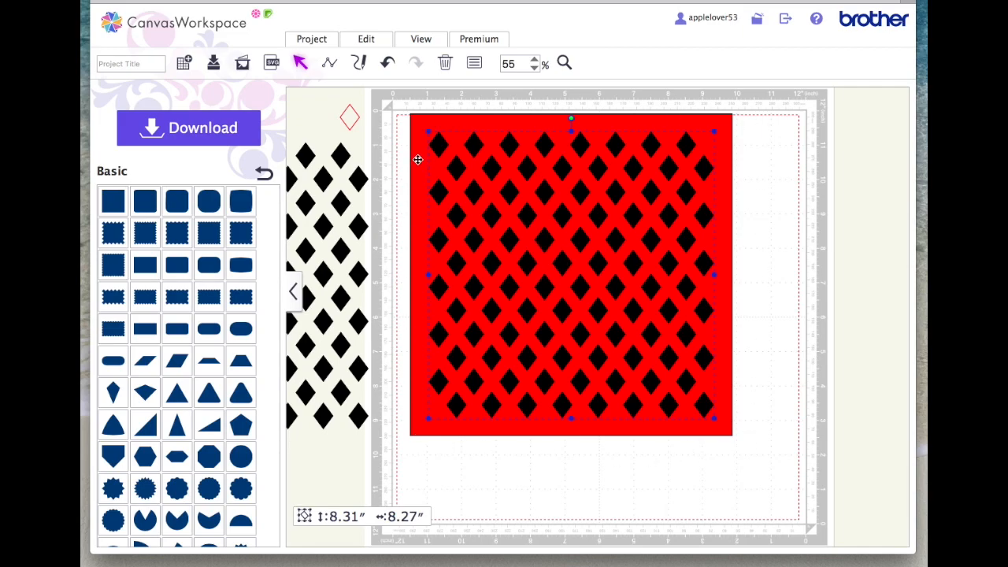
pyautogui.click(773, 324)
pyautogui.click(619, 296)
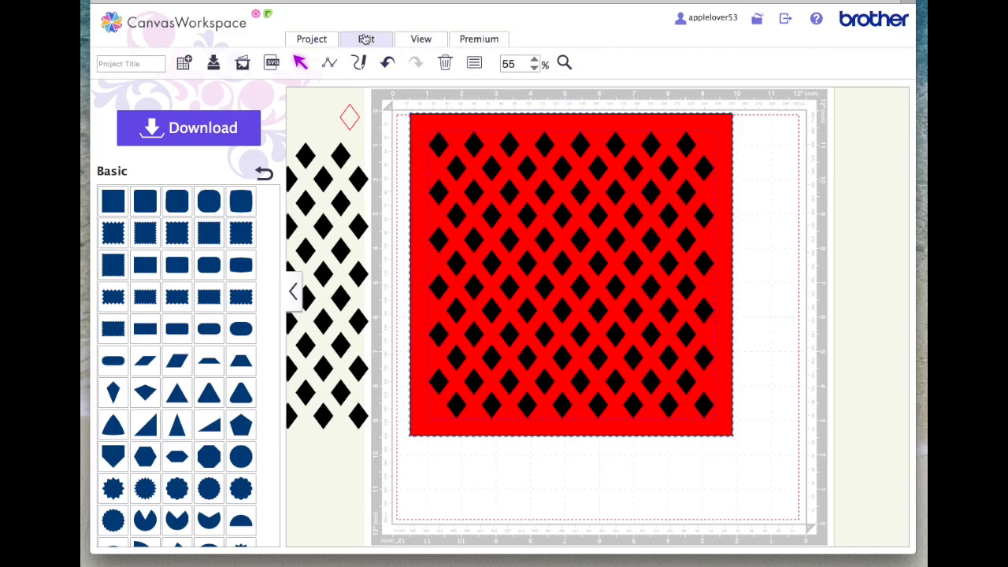
pyautogui.click(366, 39)
pyautogui.click(404, 191)
pyautogui.click(366, 40)
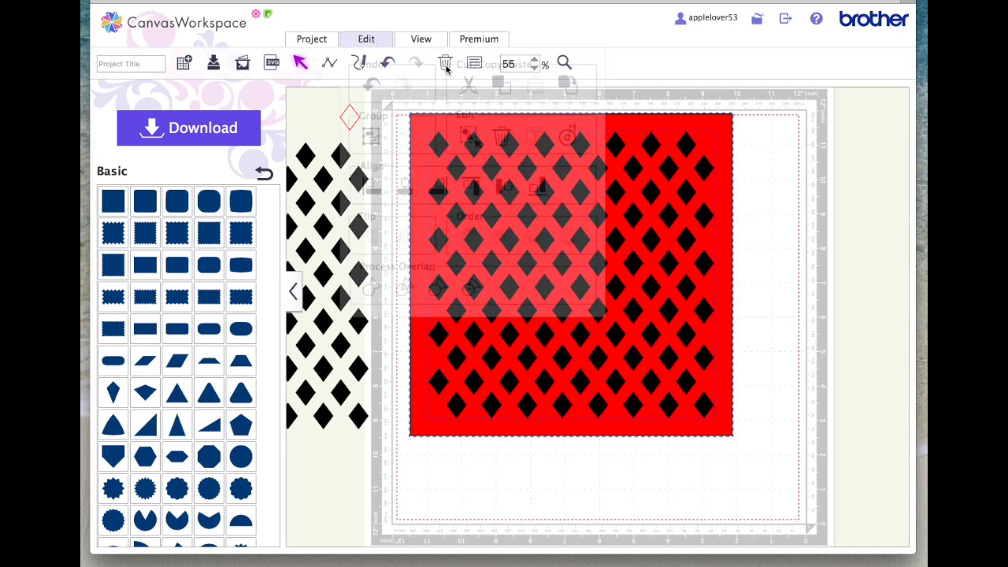
pyautogui.click(505, 186)
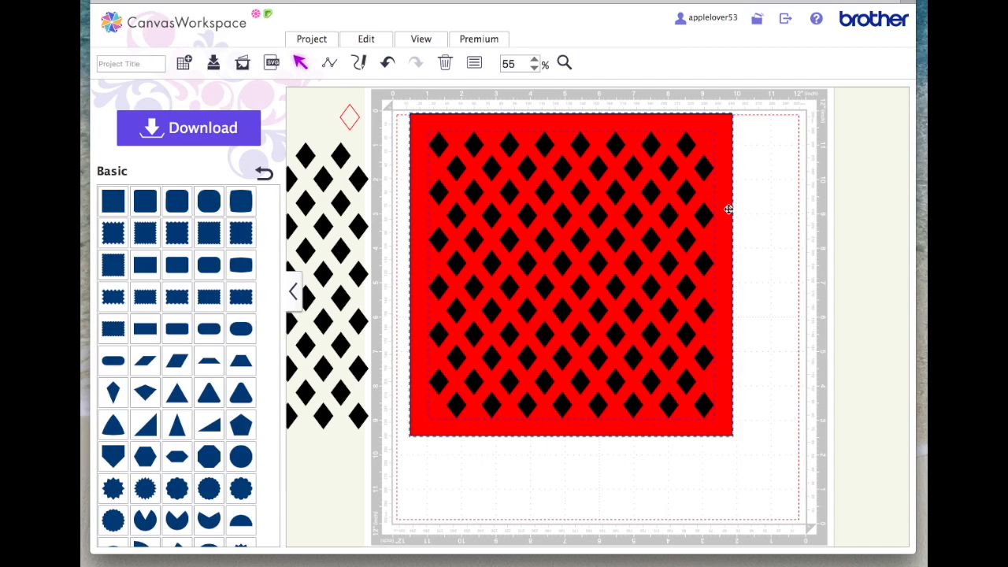
# Step: Cut the diamonds out of the red square, and move the resulting lattice panel toward the middle of the mat
pyautogui.click(367, 43)
pyautogui.click(472, 287)
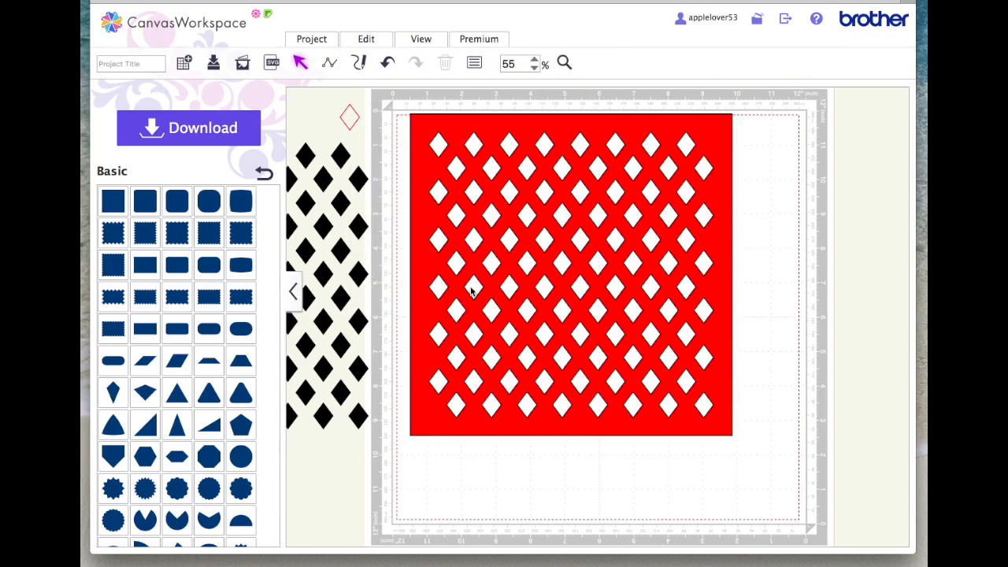
pyautogui.moveTo(612, 131); pyautogui.dragTo(629, 154)
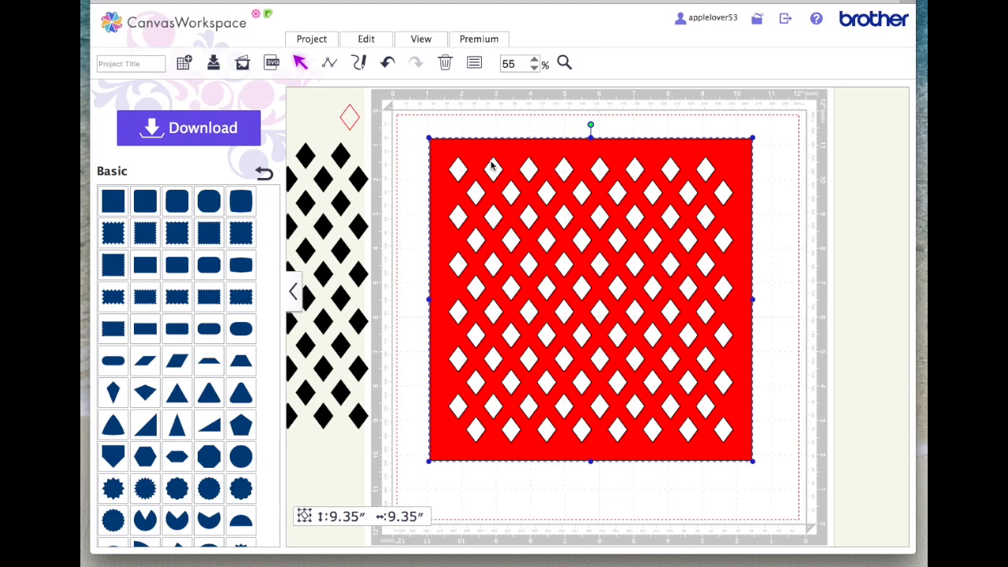
# Step: Try shrinking the lattice panel proportionally to about 4.88 in square, and undo the resize
pyautogui.moveTo(752, 139); pyautogui.dragTo(601, 282)
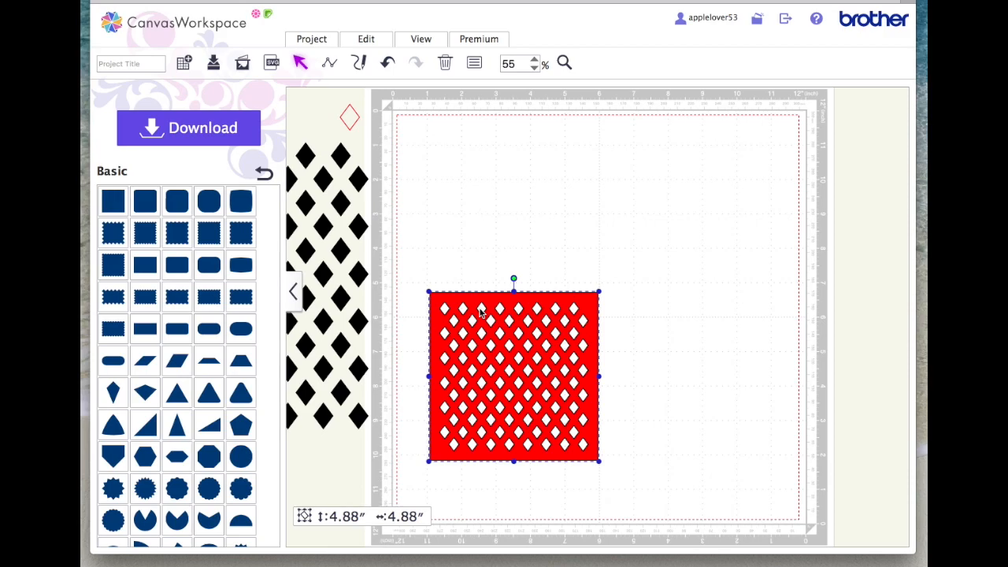
pyautogui.click(387, 63)
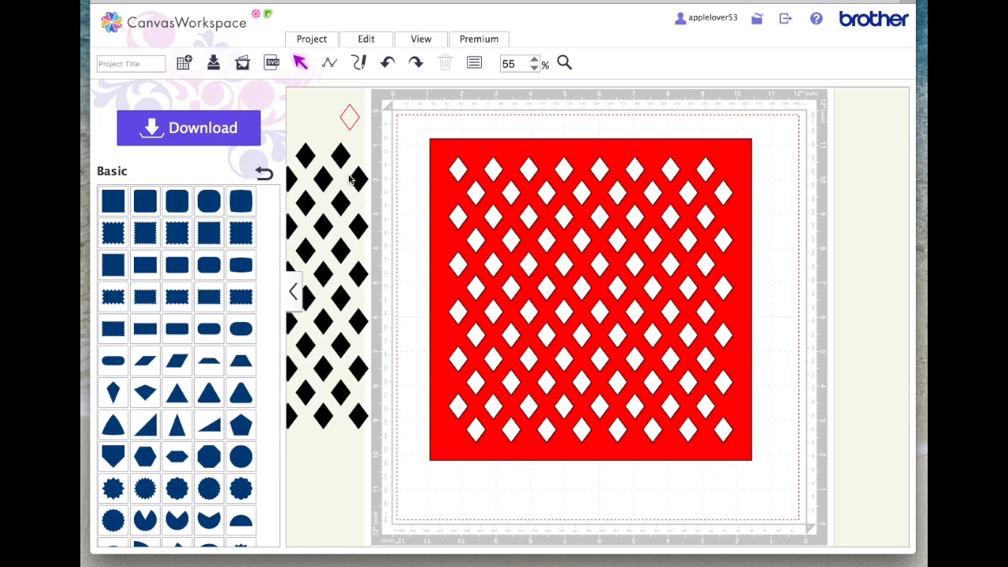
# Step: Bring the parked diamond block and the red spacer onto the mat, shifting the lattice panel toward the upper-left corner
pyautogui.moveTo(356, 179); pyautogui.dragTo(775, 210)
pyautogui.moveTo(735, 162); pyautogui.dragTo(719, 146)
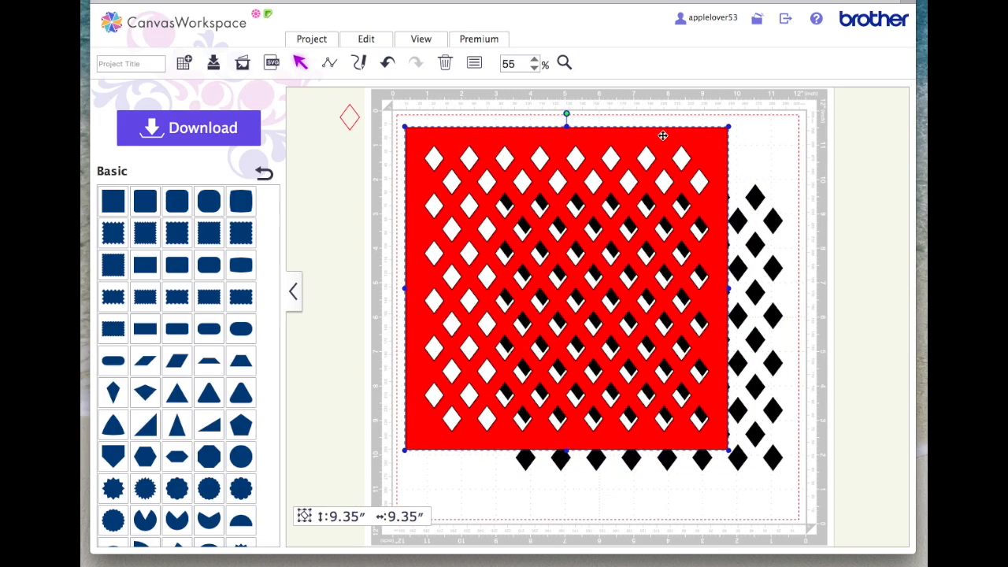
pyautogui.moveTo(339, 116); pyautogui.dragTo(761, 160)
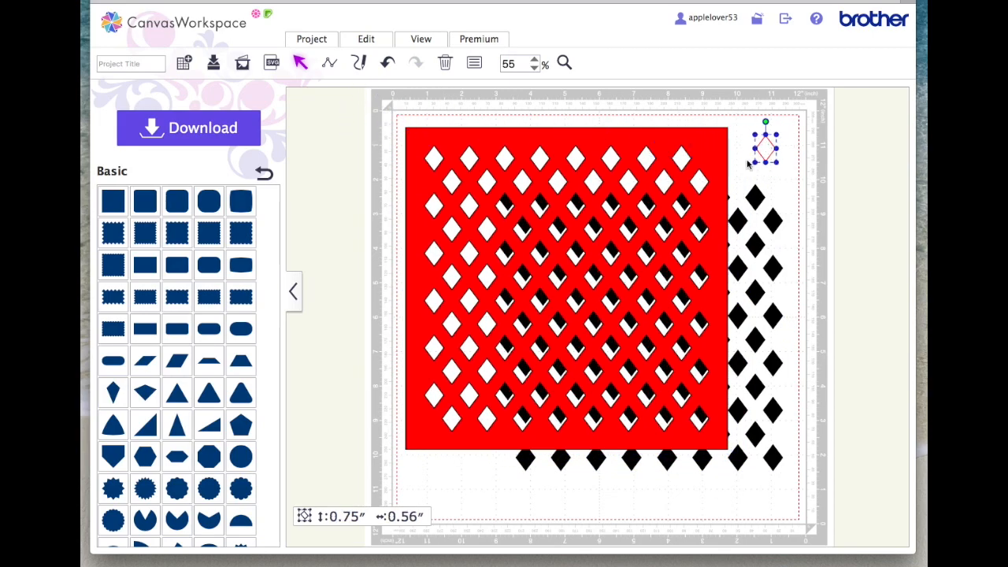
# Step: Title the project "Lattice test" and save it
pyautogui.click(151, 64)
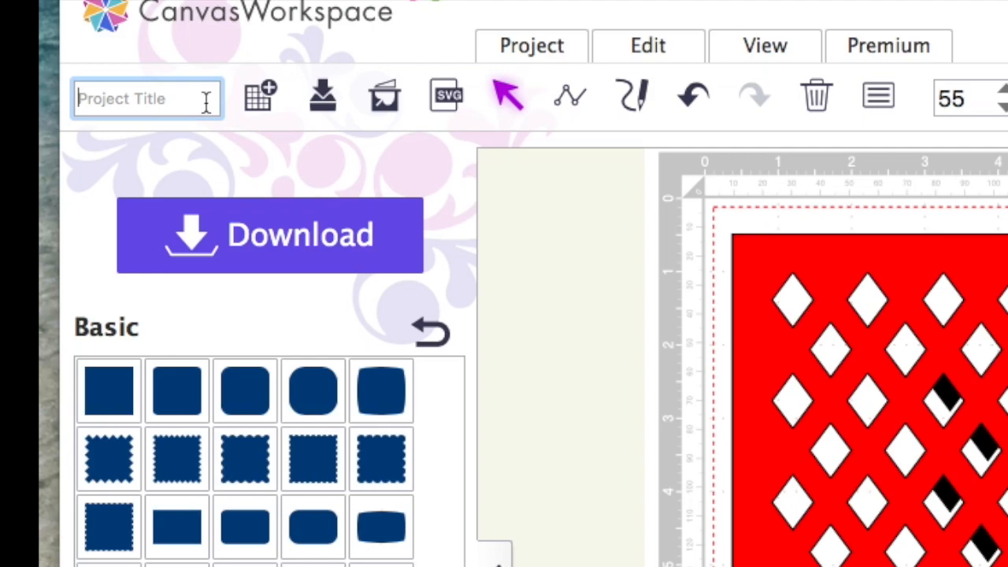
pyautogui.write('Lattice tes')
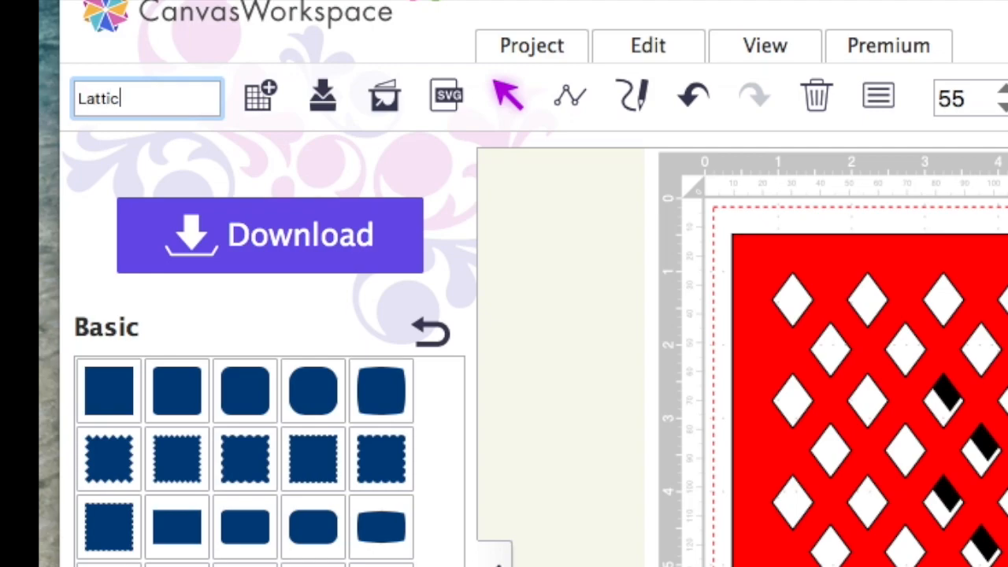
pyautogui.write('t')
pyautogui.click(322, 94)
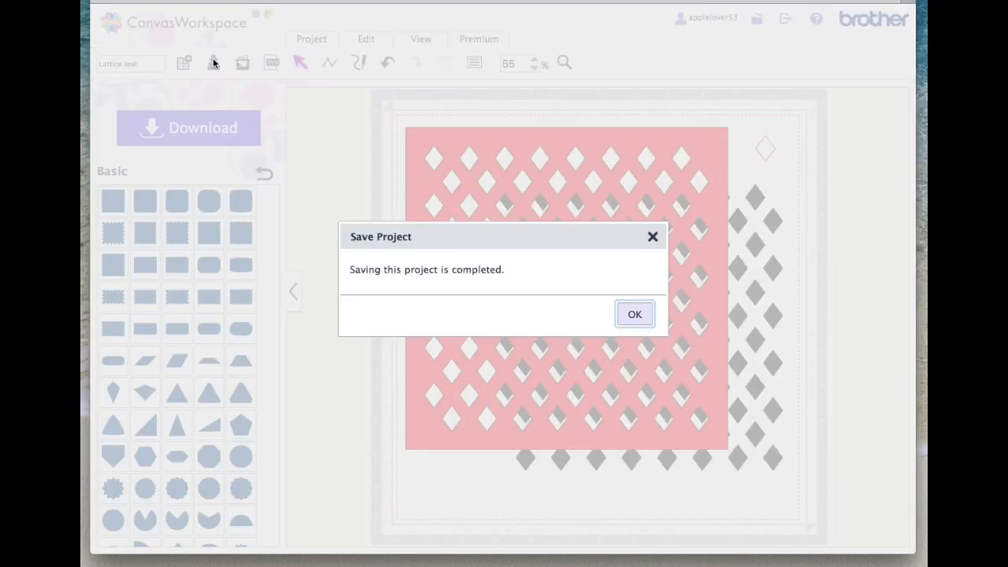
pyautogui.click(635, 314)
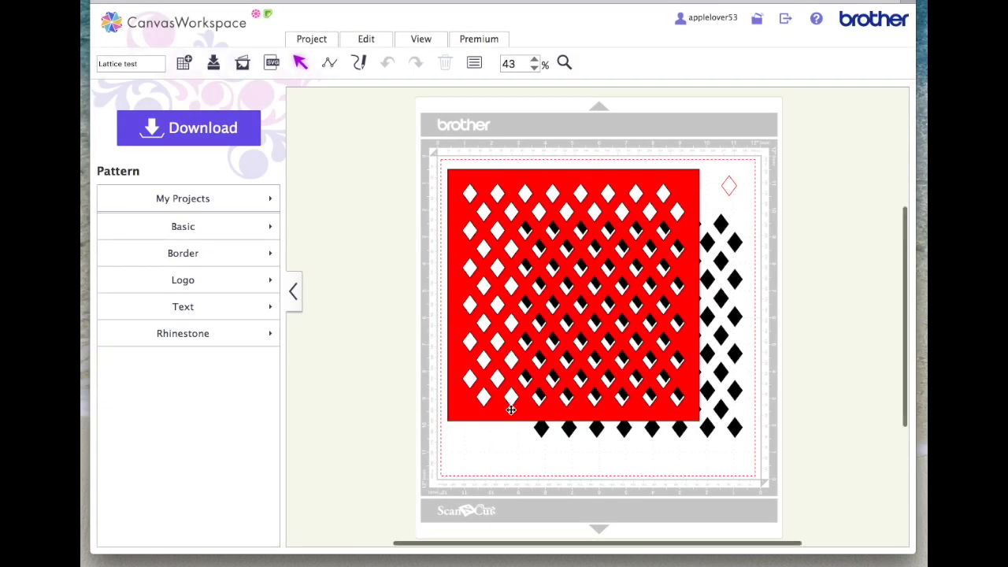
# Step: Return to the project overview, look up the saved projects and start a new blank project
pyautogui.click(170, 26)
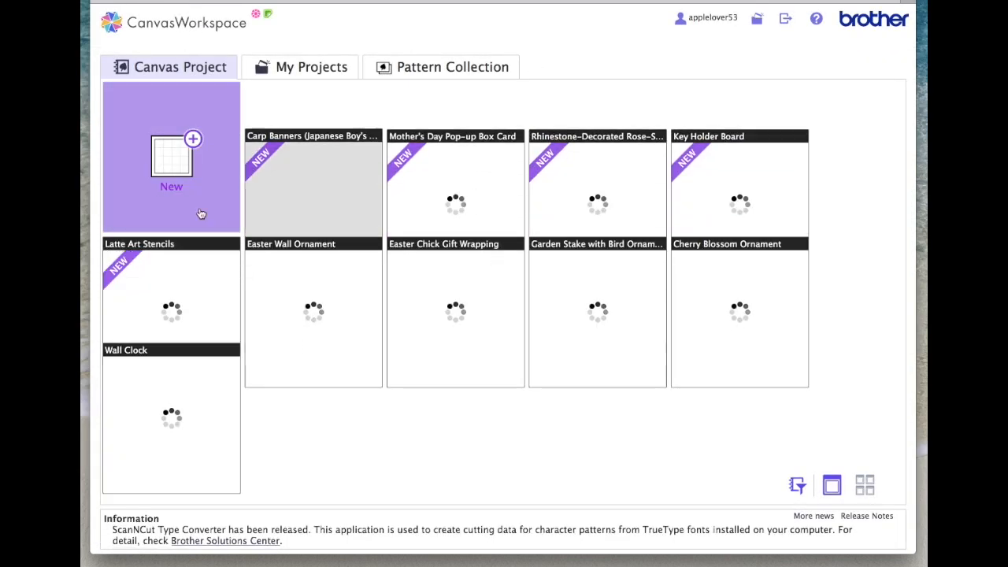
pyautogui.click(304, 67)
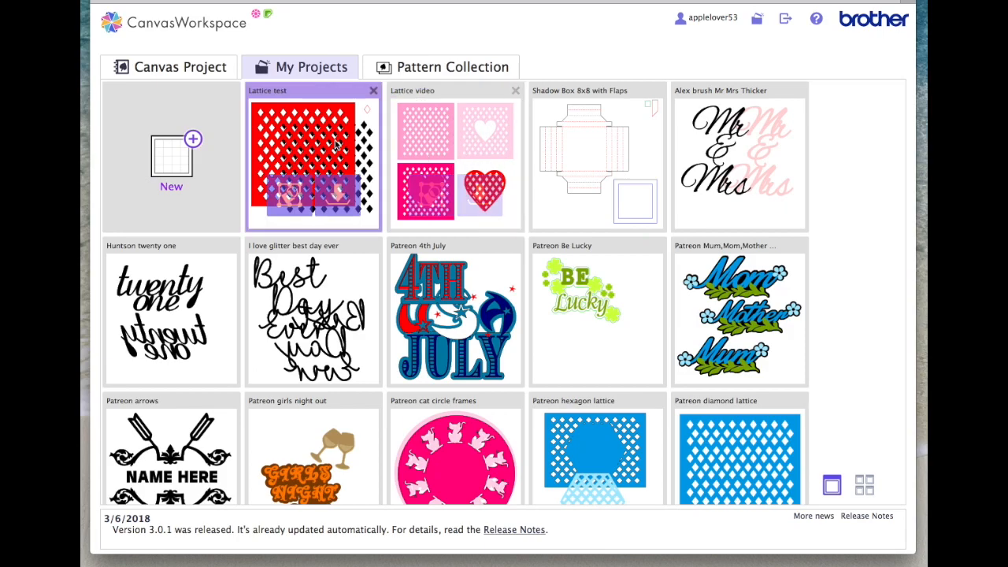
pyautogui.click(193, 139)
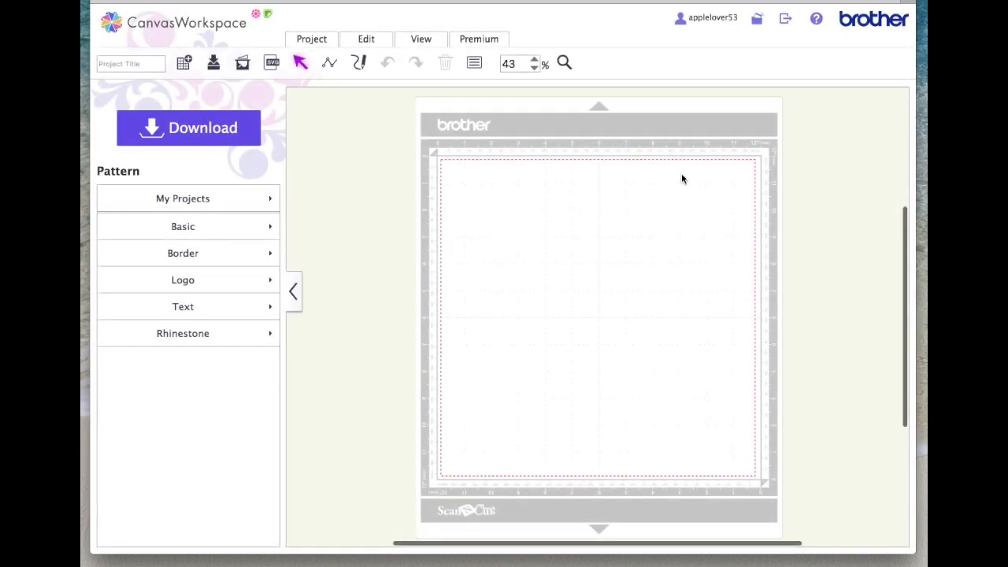
# Step: Load the saved Lattice test design onto the mat and delete its small red diamond spacer
pyautogui.click(184, 201)
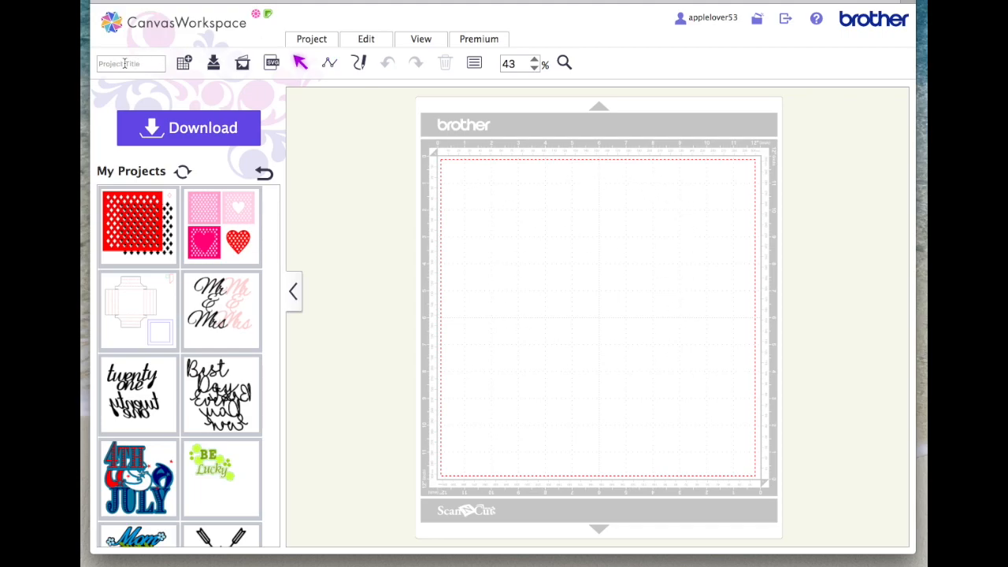
pyautogui.click(131, 219)
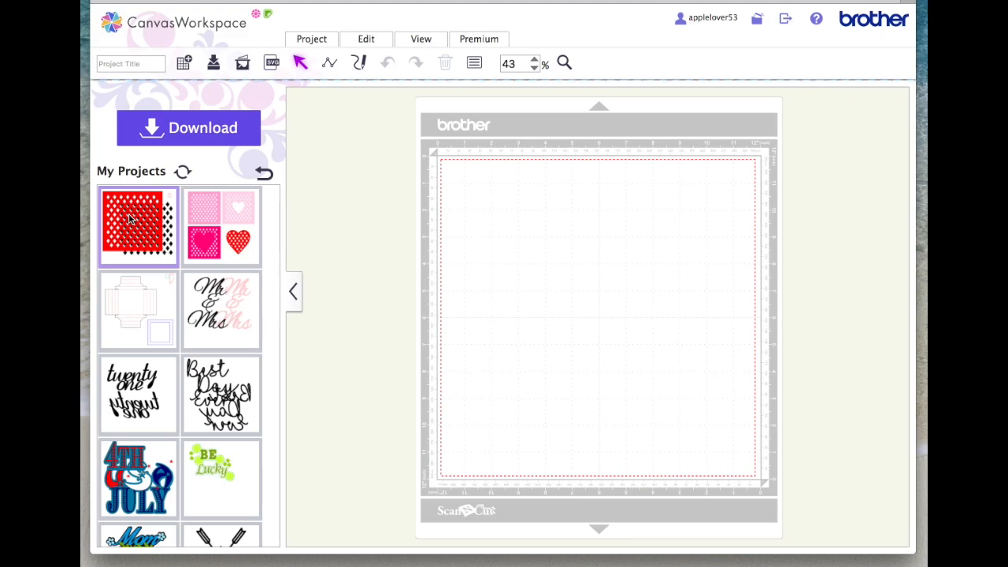
pyautogui.click(786, 197)
pyautogui.moveTo(731, 185); pyautogui.dragTo(835, 148)
pyautogui.press('Delete')
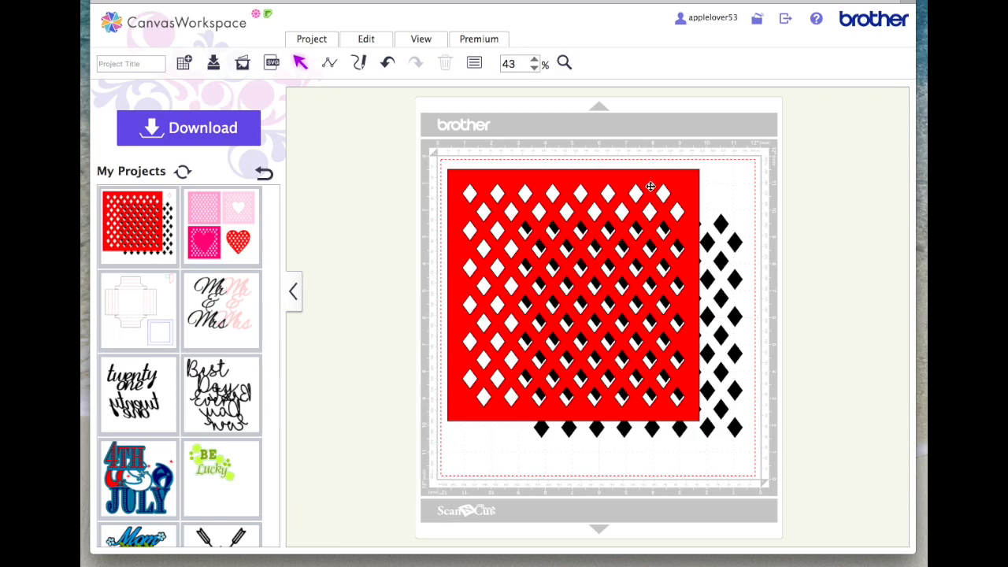
# Step: Park the lattice panel and diamond block to the left of the mat, and place a duplicate of the panel on the mat
pyautogui.moveTo(675, 186); pyautogui.dragTo(380, 119)
pyautogui.moveTo(638, 258); pyautogui.dragTo(316, 320)
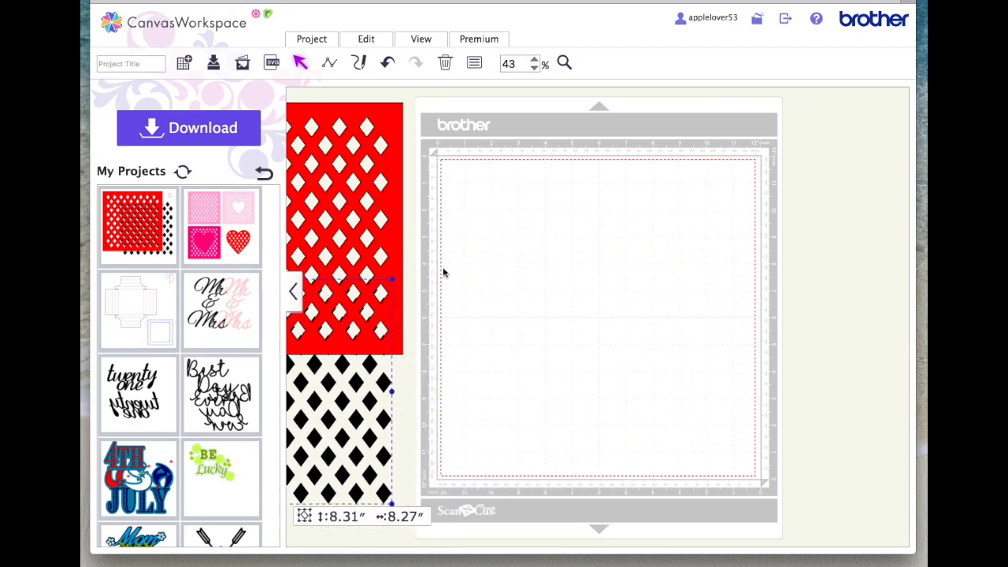
pyautogui.click(497, 272)
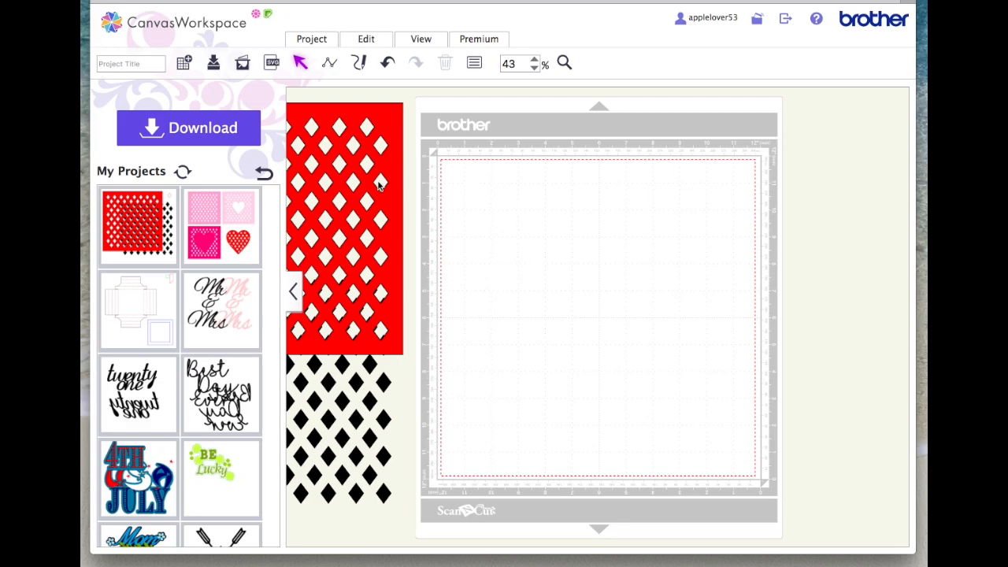
pyautogui.click(370, 126)
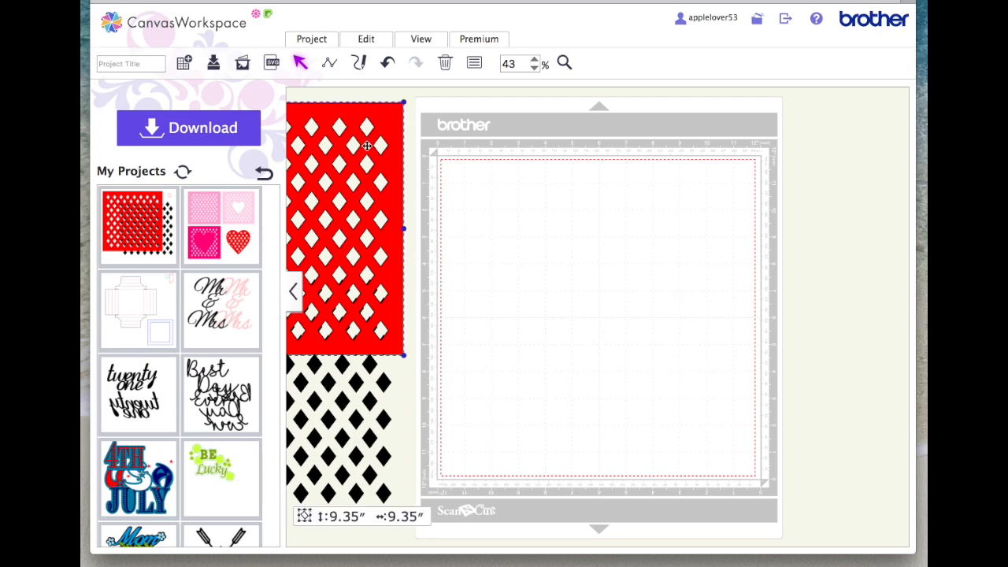
pyautogui.moveTo(365, 143); pyautogui.dragTo(692, 192)
# Step: Add a plain heart about 3.94 in square from the basic shapes and place it over the middle of the lattice panel
pyautogui.click(264, 172)
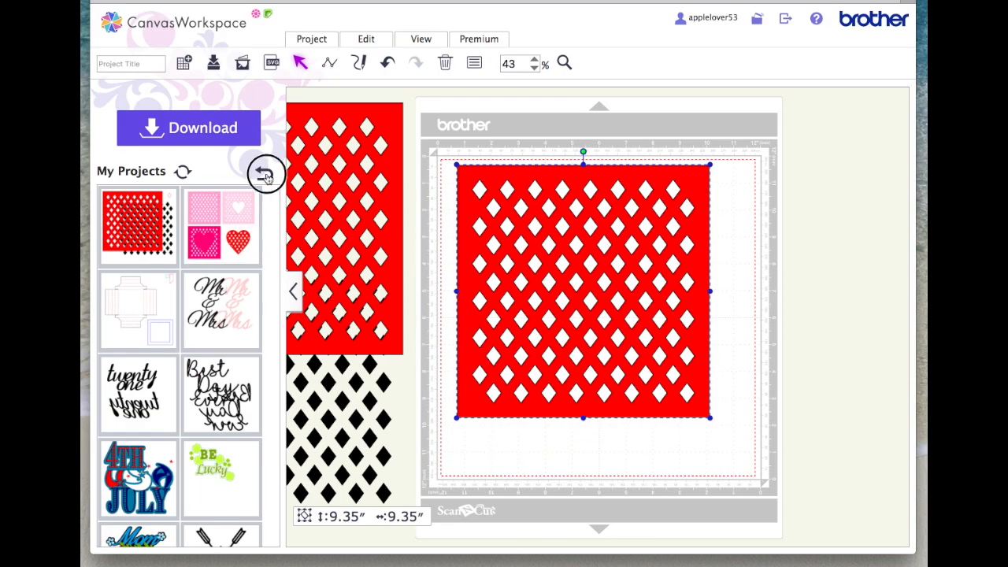
pyautogui.click(189, 228)
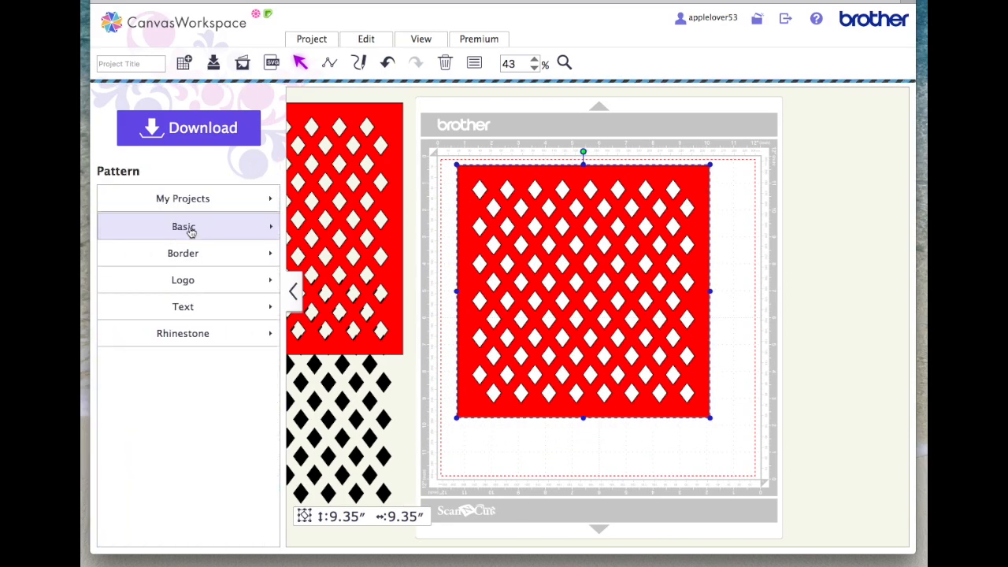
pyautogui.scroll(-5, 189, 228)
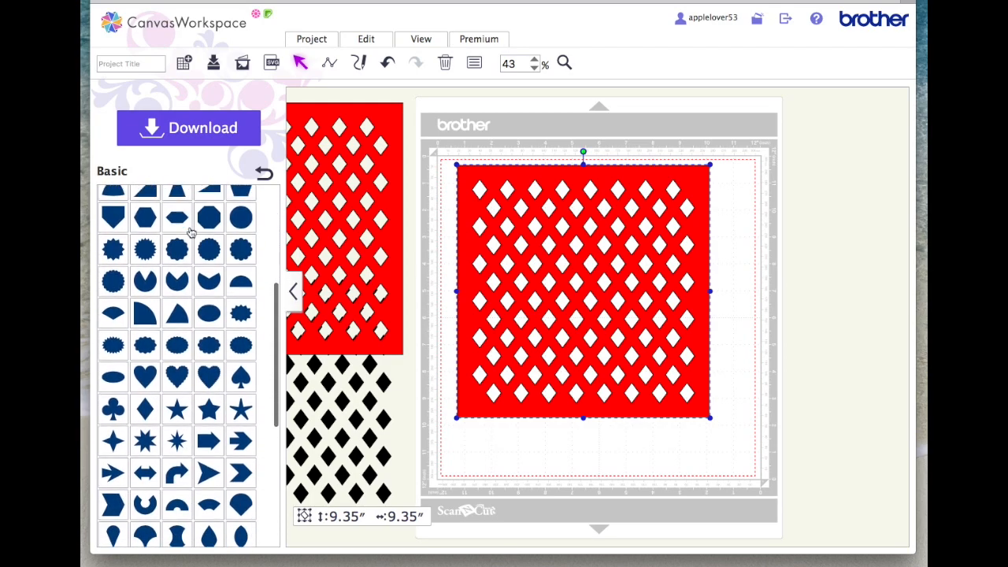
pyautogui.click(145, 352)
pyautogui.moveTo(508, 205); pyautogui.dragTo(593, 271)
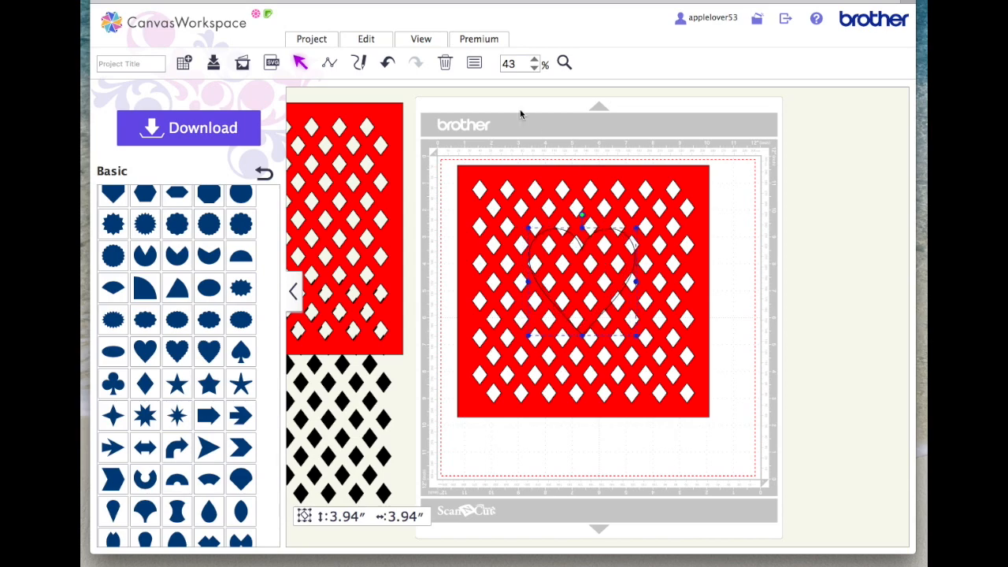
# Step: Fill the heart with solid blue
pyautogui.click(474, 65)
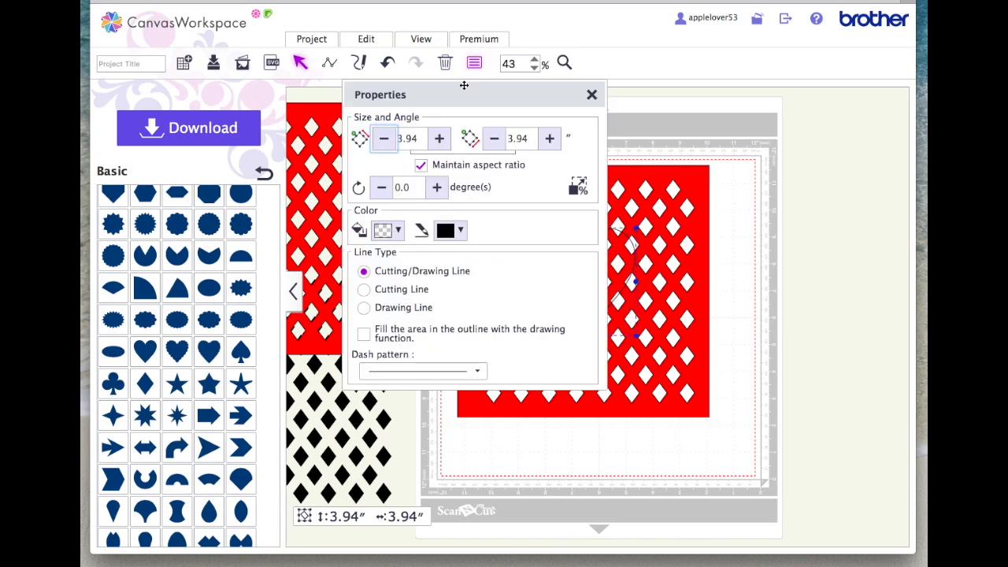
pyautogui.click(403, 232)
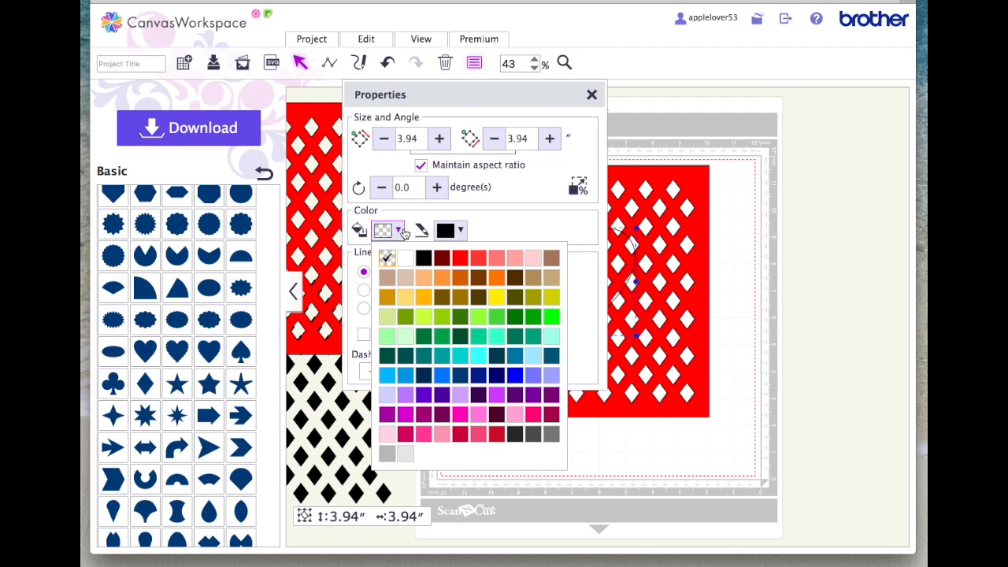
pyautogui.click(514, 376)
pyautogui.click(592, 95)
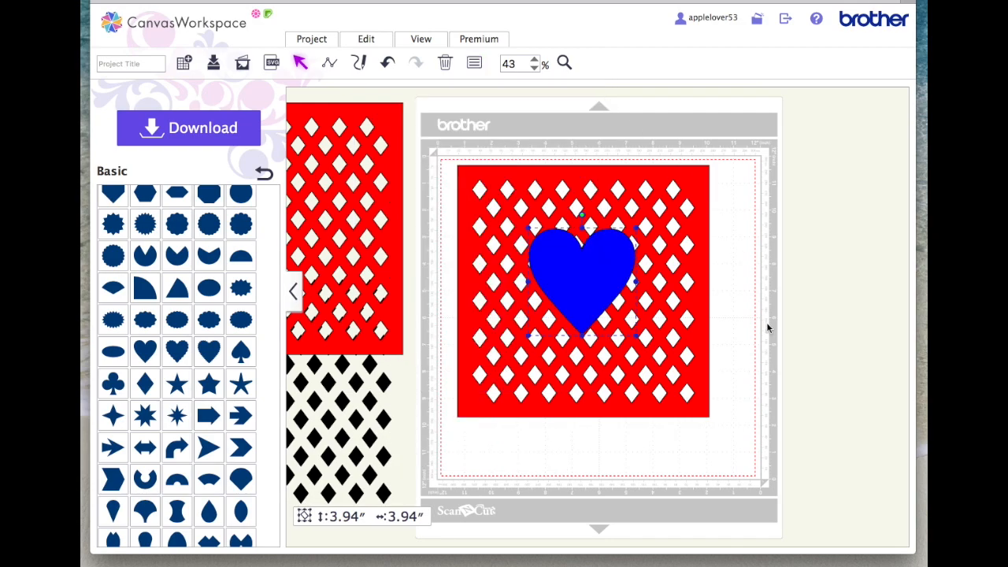
# Step: Center the blue heart on the lattice panel horizontally and vertically, and weld the two shapes together
pyautogui.moveTo(587, 275)
pyautogui.mouseDown()
pyautogui.moveTo(599, 296)
pyautogui.moveTo(586, 280)
pyautogui.mouseUp()
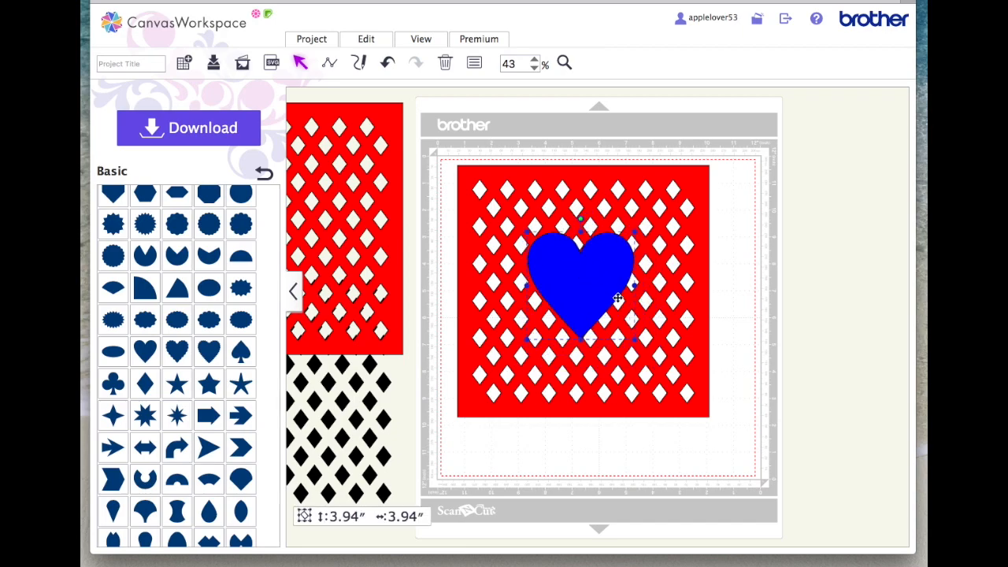
pyautogui.moveTo(756, 445); pyautogui.dragTo(564, 259)
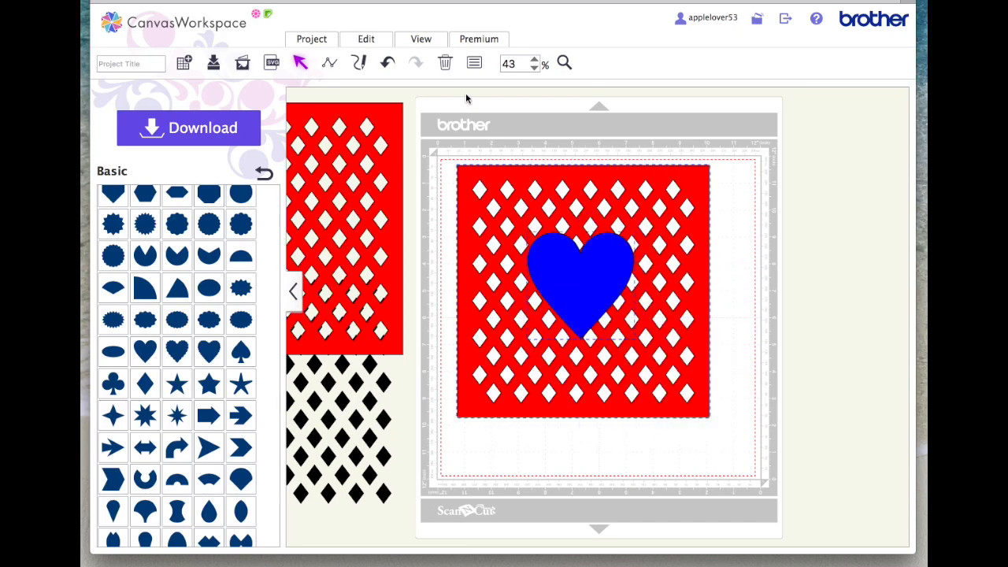
pyautogui.click(367, 38)
pyautogui.click(368, 38)
pyautogui.click(504, 187)
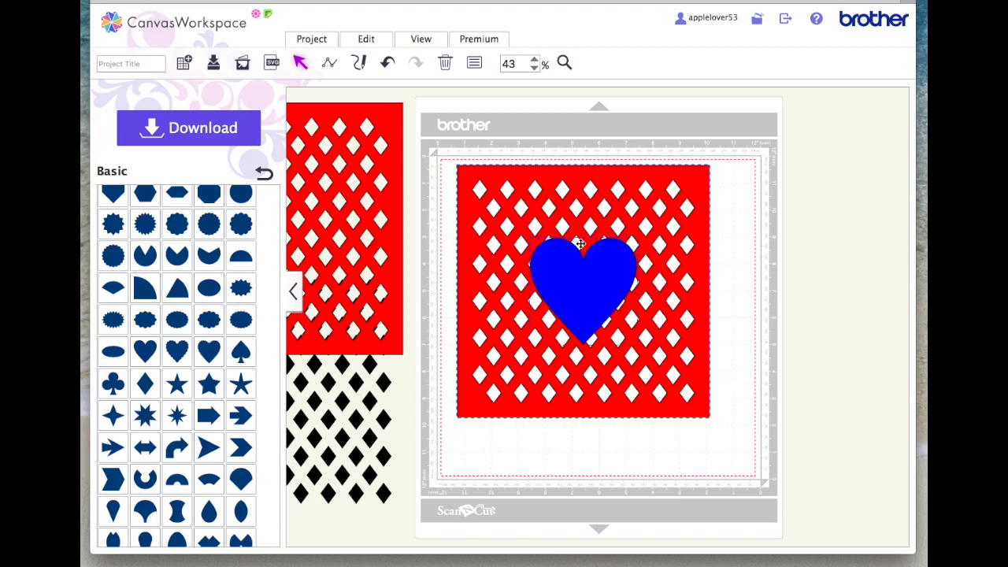
pyautogui.click(376, 41)
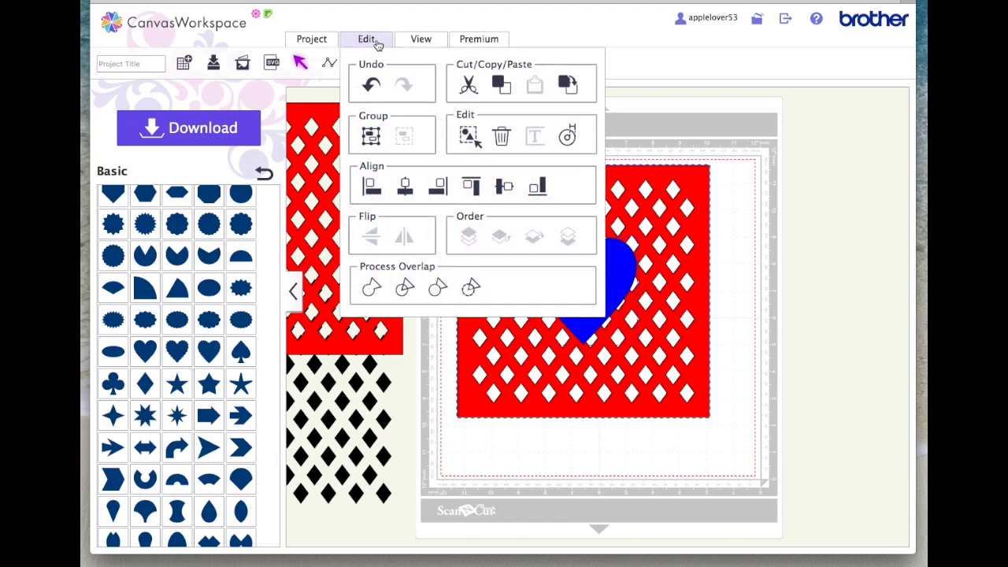
pyautogui.click(371, 288)
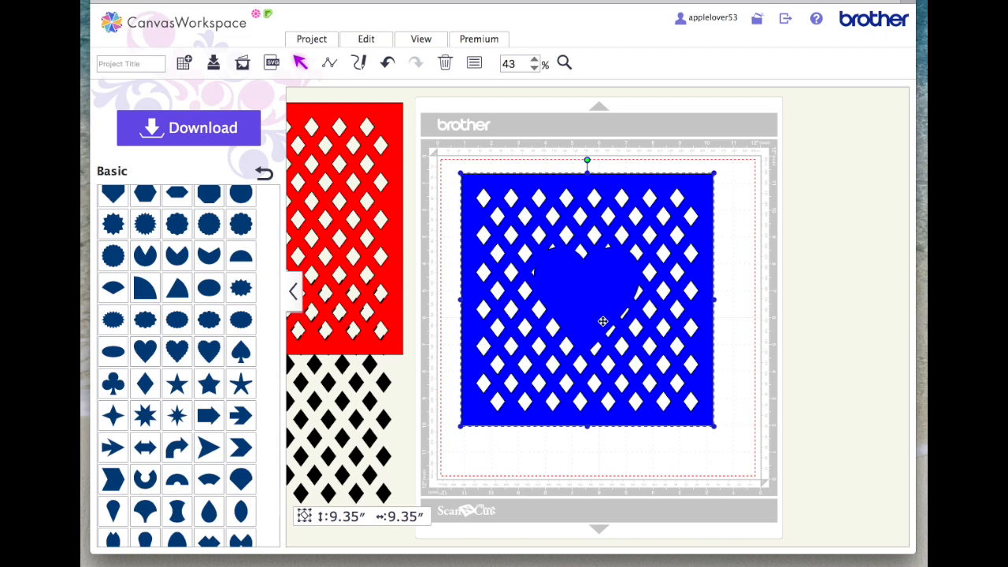
# Step: Add a second heart about 3.94 in square at the mat's right edge, and shift the blue heart panel slightly away from it
pyautogui.click(144, 351)
pyautogui.moveTo(519, 174); pyautogui.dragTo(810, 241)
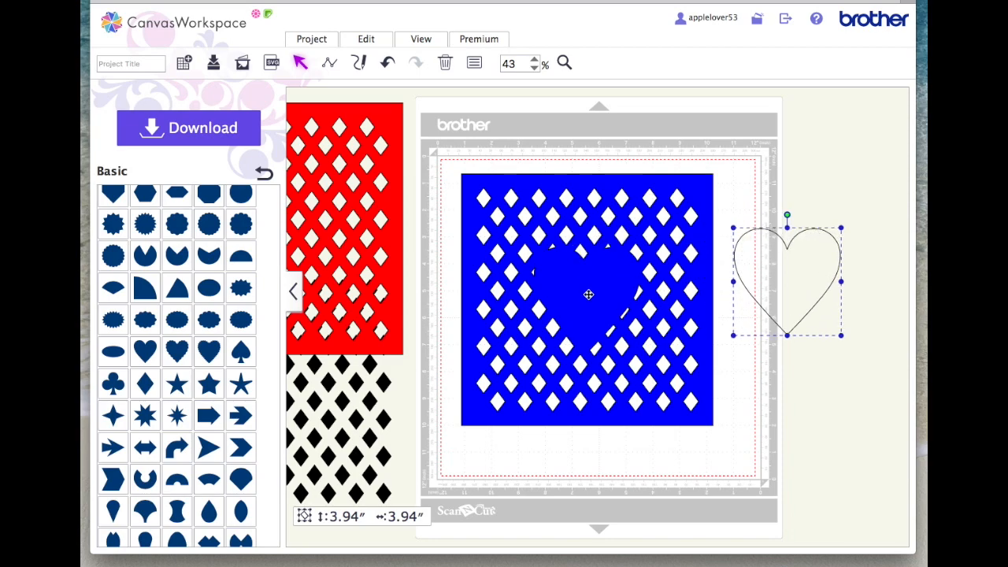
pyautogui.moveTo(588, 293)
pyautogui.mouseDown()
pyautogui.moveTo(576, 292)
pyautogui.moveTo(575, 305)
pyautogui.mouseUp()
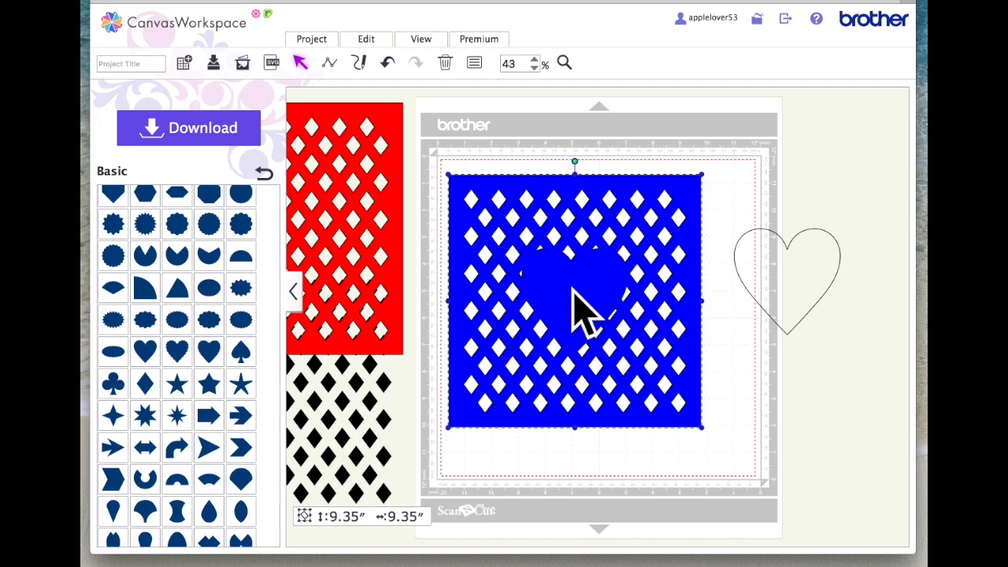
pyautogui.moveTo(807, 271); pyautogui.dragTo(814, 278)
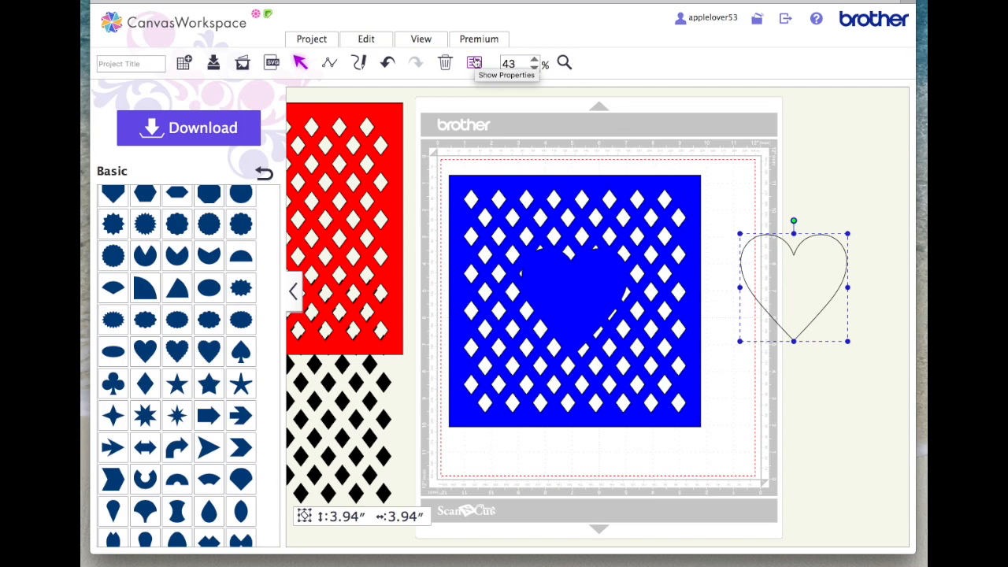
# Step: Create an inward offset line of 0.08 inches with round corners from the second heart, leaving the original line as is
pyautogui.click(366, 38)
pyautogui.click(572, 137)
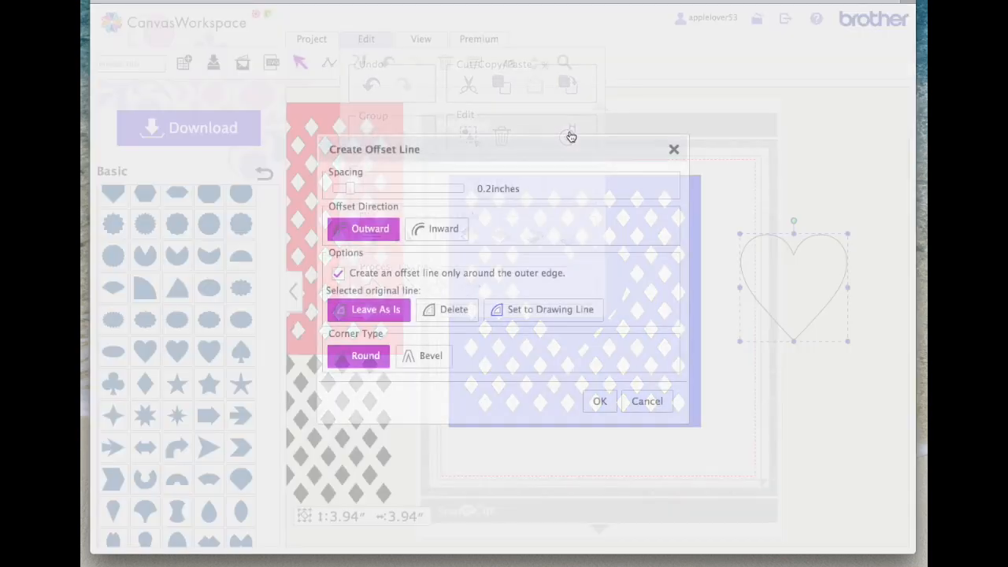
pyautogui.click(438, 228)
pyautogui.moveTo(350, 189); pyautogui.dragTo(324, 190)
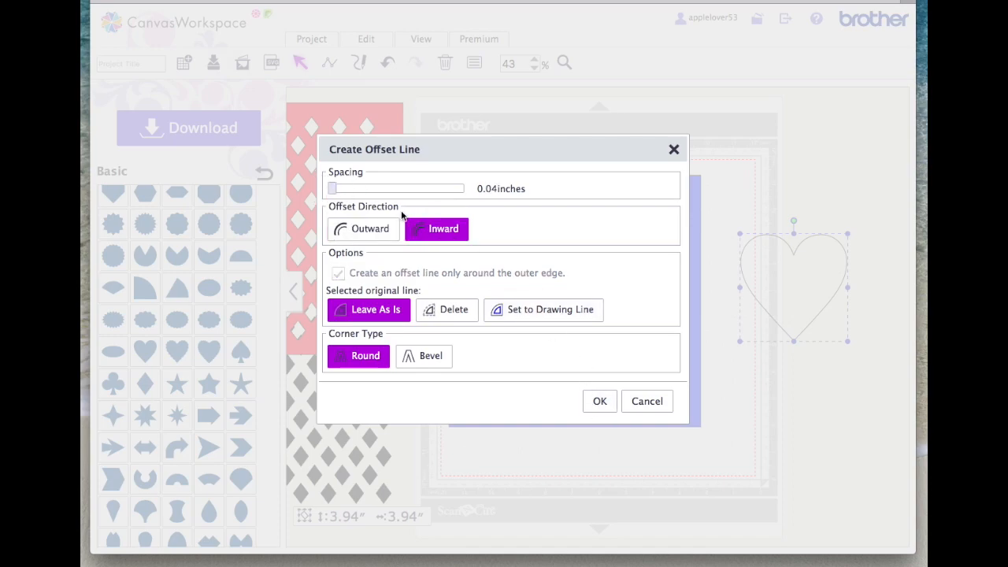
pyautogui.click(334, 191)
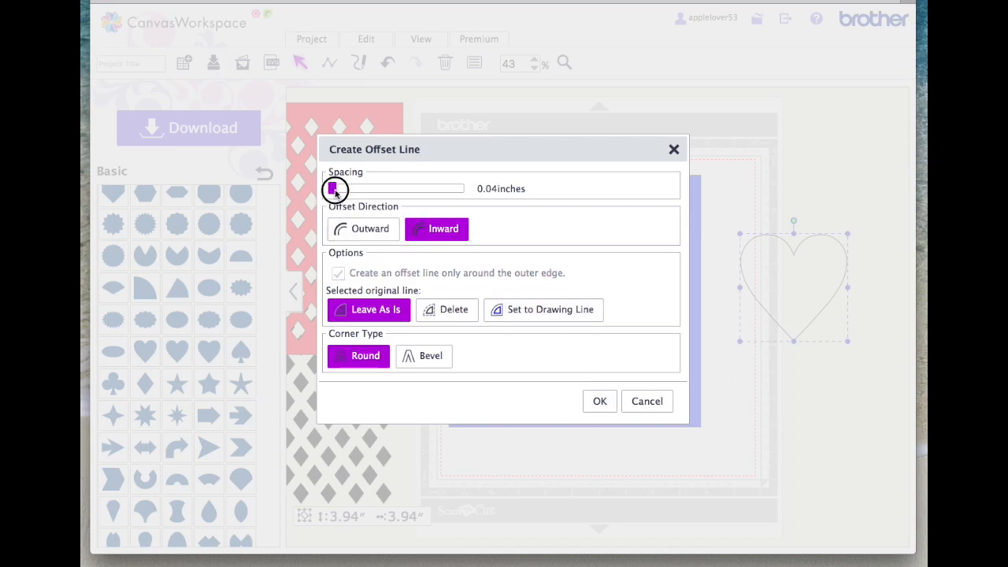
pyautogui.moveTo(334, 190); pyautogui.dragTo(339, 191)
pyautogui.click(600, 403)
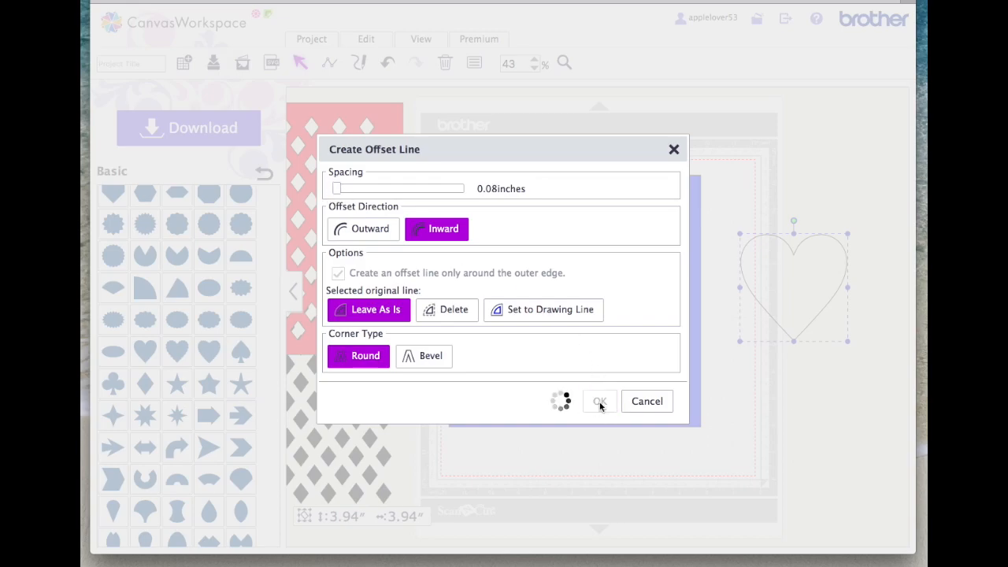
# Step: Place the inner offset heart over the welded heart on the blue panel, and color its fill and outline light blue
pyautogui.moveTo(797, 293); pyautogui.dragTo(574, 283)
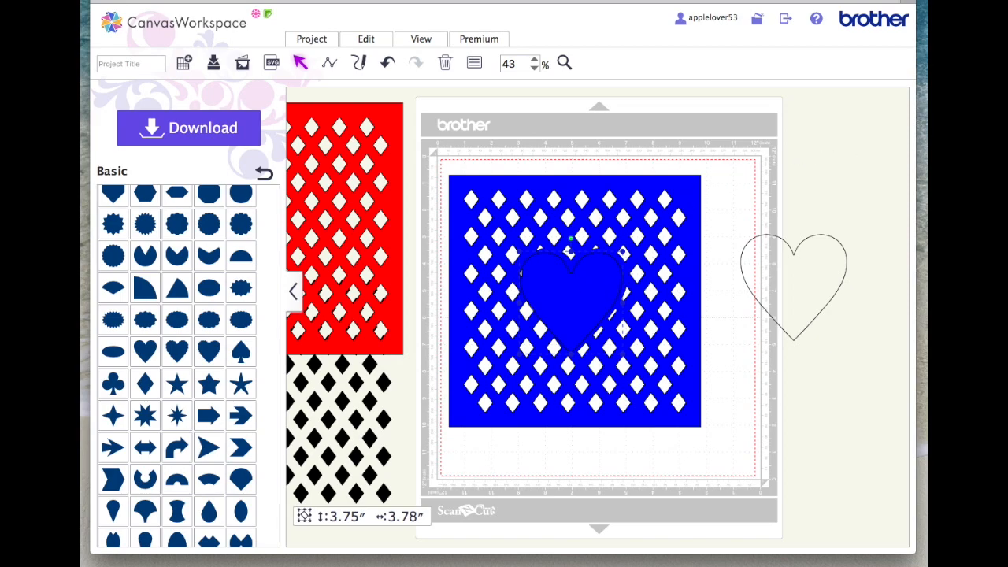
pyautogui.click(574, 279)
pyautogui.click(474, 63)
pyautogui.click(399, 229)
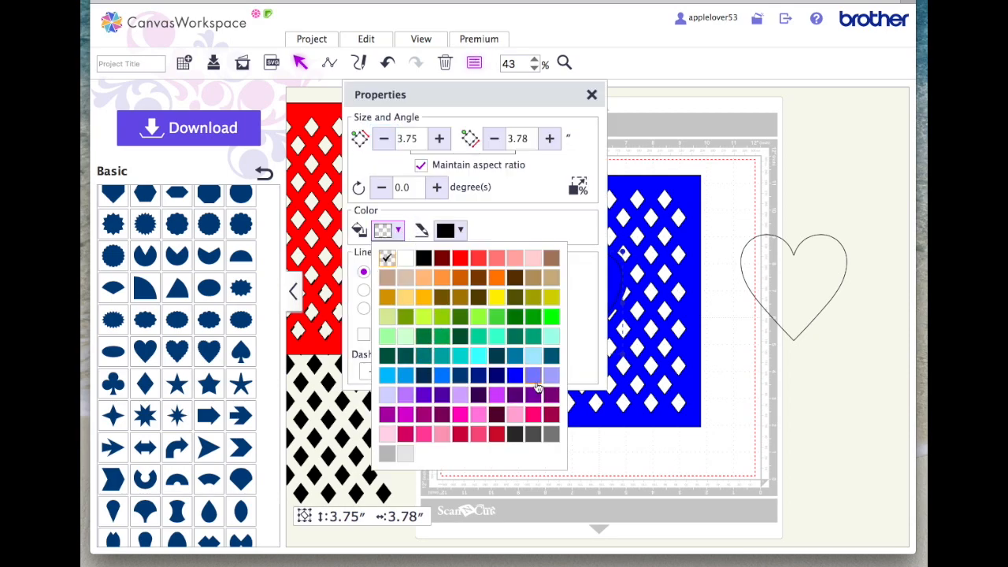
pyautogui.click(533, 360)
pyautogui.click(453, 229)
pyautogui.click(590, 355)
pyautogui.click(592, 94)
pyautogui.click(596, 291)
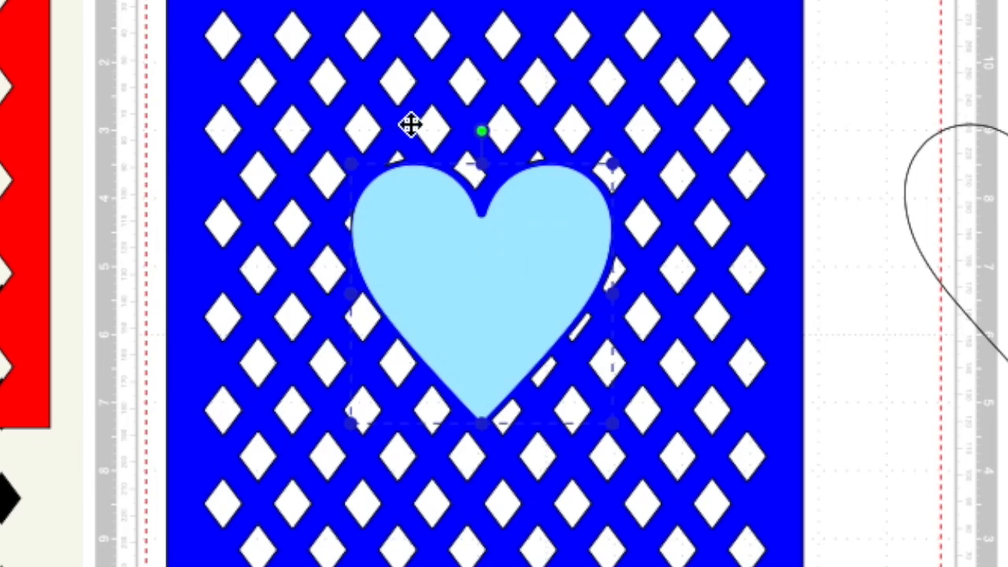
# Step: Set the light blue heart back over the welded heart and group it with the blue lattice panel
pyautogui.moveTo(485, 262); pyautogui.dragTo(1007, 438)
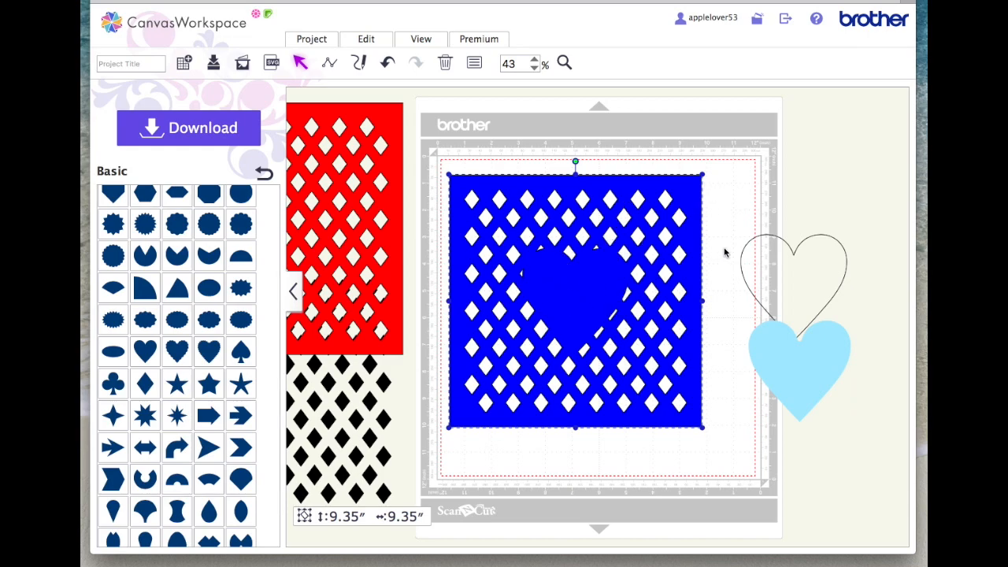
pyautogui.moveTo(786, 378); pyautogui.dragTo(576, 306)
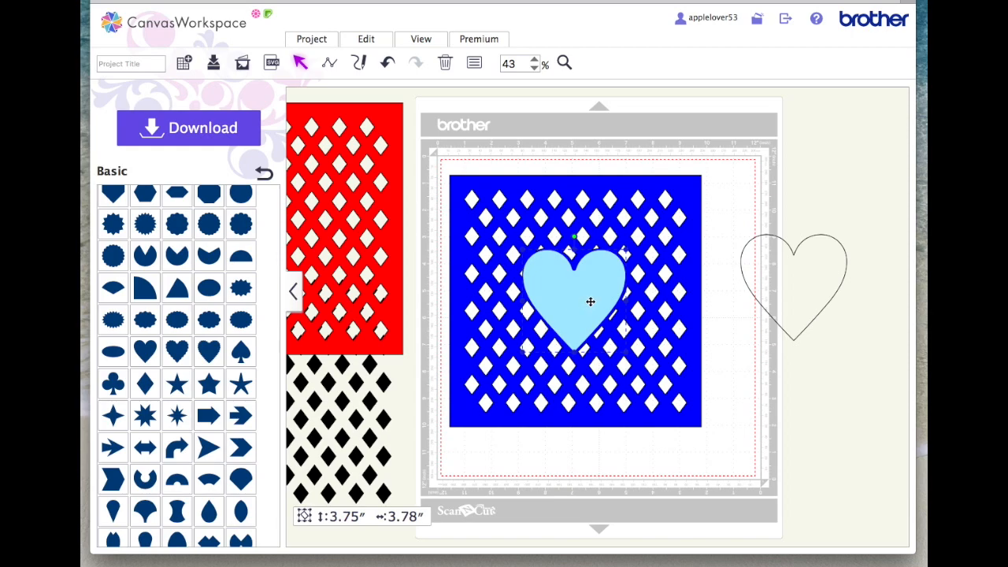
pyautogui.moveTo(817, 273); pyautogui.dragTo(843, 180)
pyautogui.click(604, 328)
pyautogui.rightClick(589, 297)
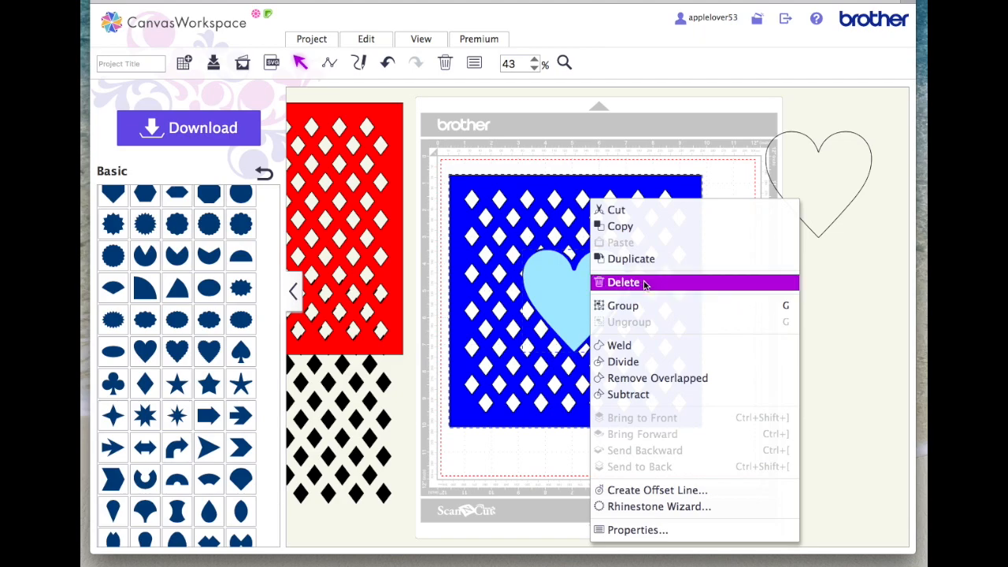
pyautogui.click(646, 306)
# Step: Shrink the grouped blue heart panel to about 3.08 in square beside the mat, and place a copy of the red lattice panel on the mat
pyautogui.moveTo(701, 175); pyautogui.dragTo(869, 345)
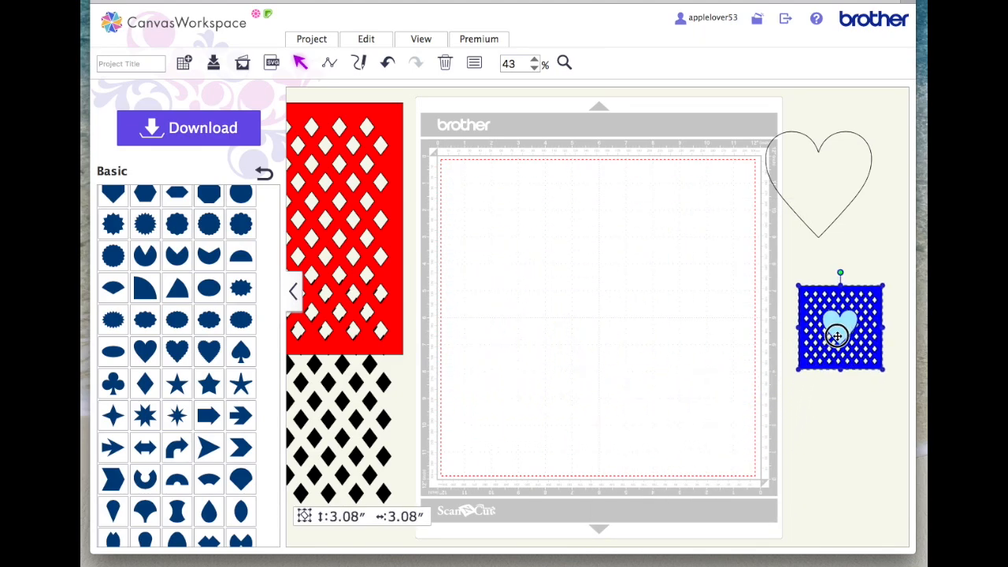
pyautogui.click(396, 207)
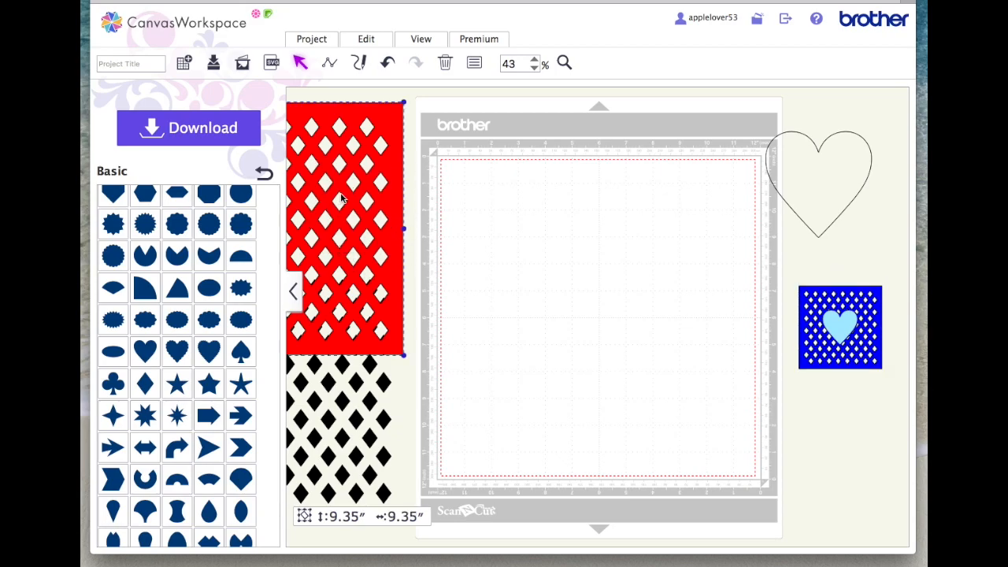
pyautogui.moveTo(350, 208); pyautogui.dragTo(704, 301)
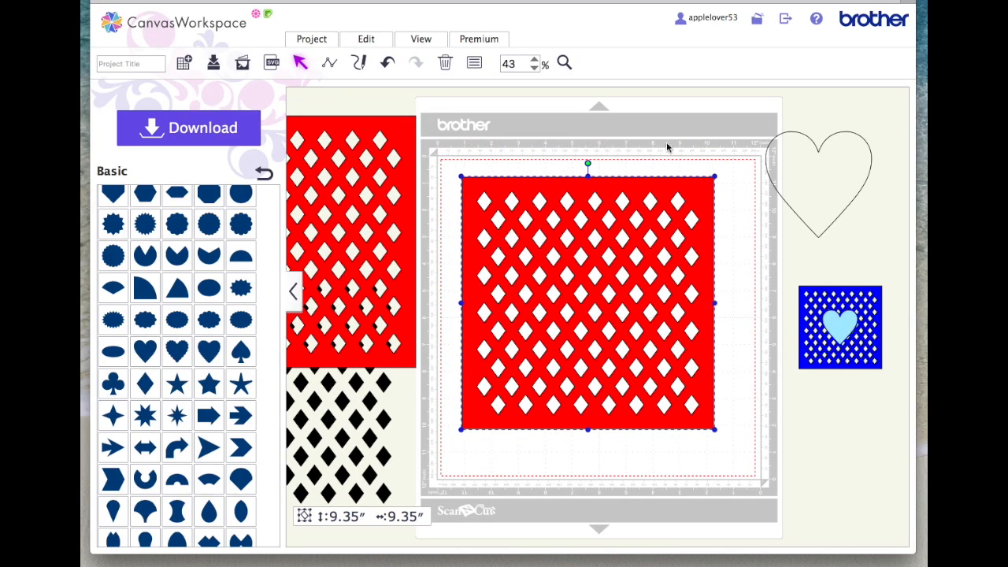
# Step: Fill the outlined 3.94 in heart beside the mat with black
pyautogui.click(825, 167)
pyautogui.moveTo(825, 167); pyautogui.dragTo(819, 182)
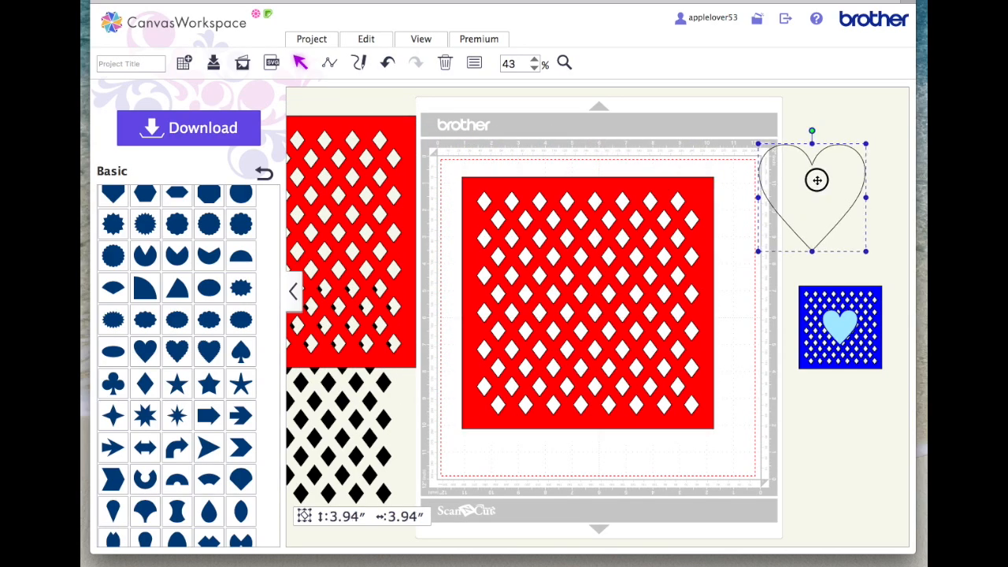
pyautogui.click(474, 62)
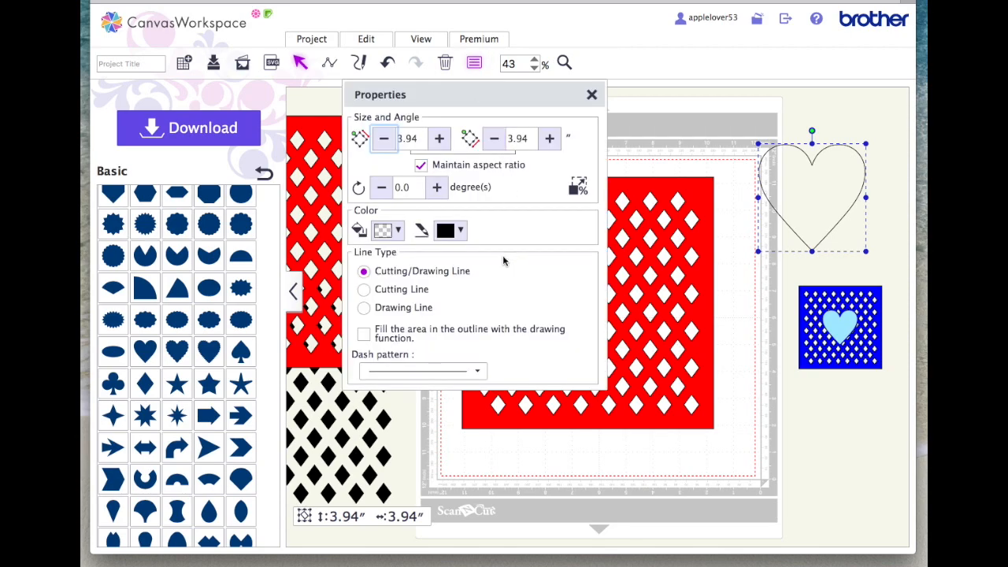
pyautogui.click(398, 229)
pyautogui.click(425, 260)
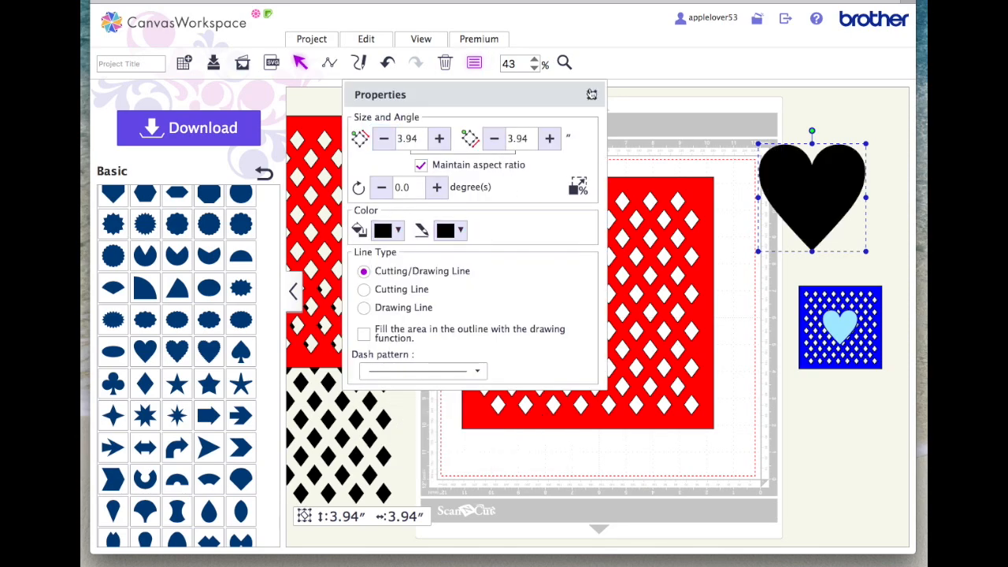
pyautogui.click(591, 94)
# Step: Place the black heart over the middle of the red lattice panel and align the two shapes by their vertical centers
pyautogui.moveTo(806, 194); pyautogui.dragTo(581, 289)
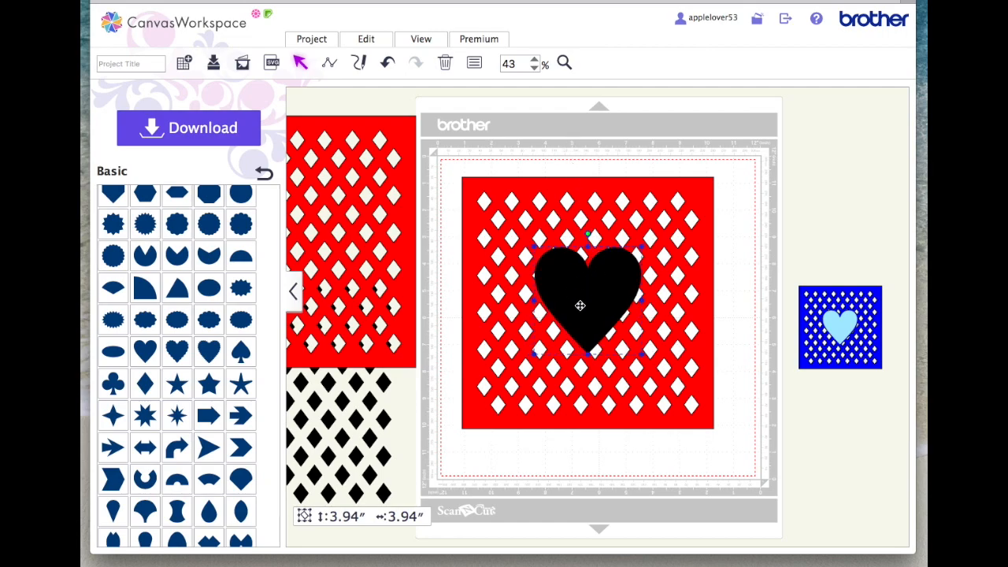
pyautogui.click(565, 149)
pyautogui.moveTo(566, 150); pyautogui.dragTo(603, 358)
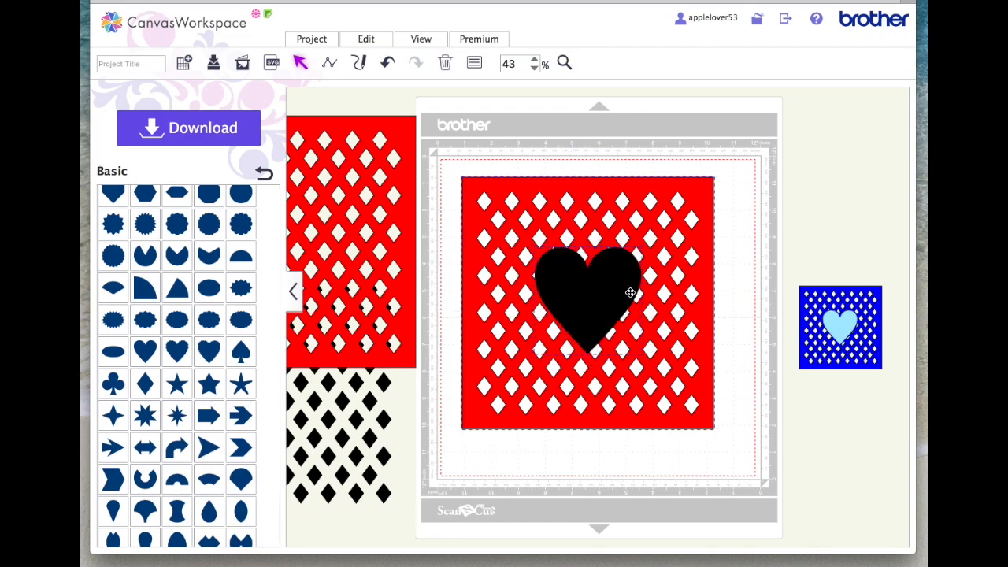
pyautogui.click(366, 39)
pyautogui.click(368, 37)
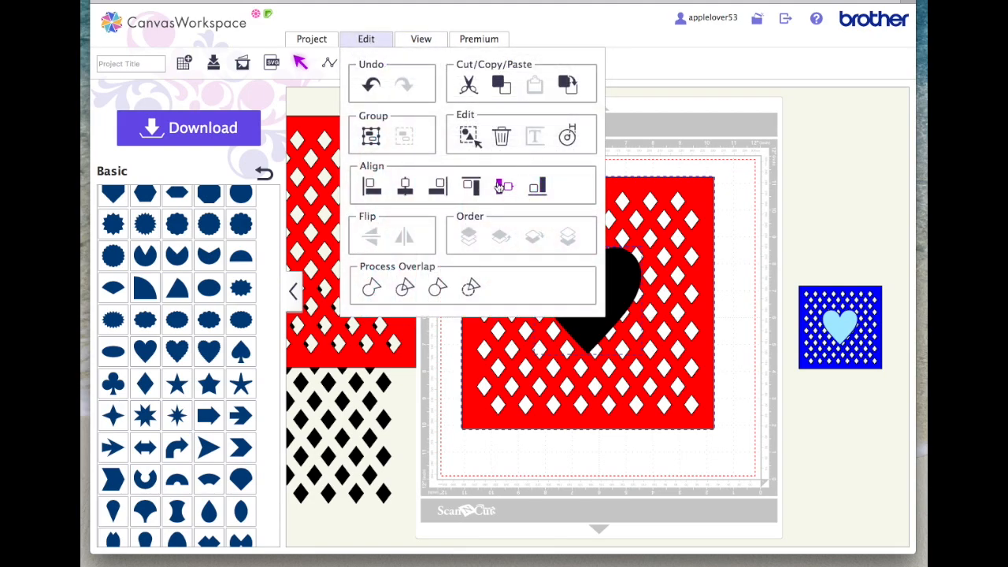
pyautogui.click(503, 188)
pyautogui.click(772, 202)
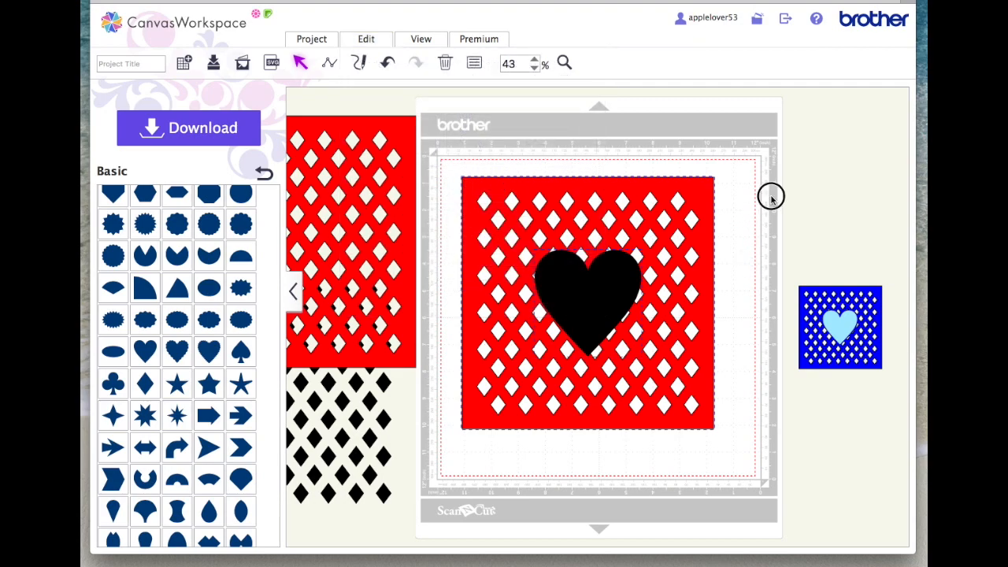
# Step: Send the black heart to the back, behind the red lattice panel
pyautogui.click(599, 293)
pyautogui.rightClick(591, 289)
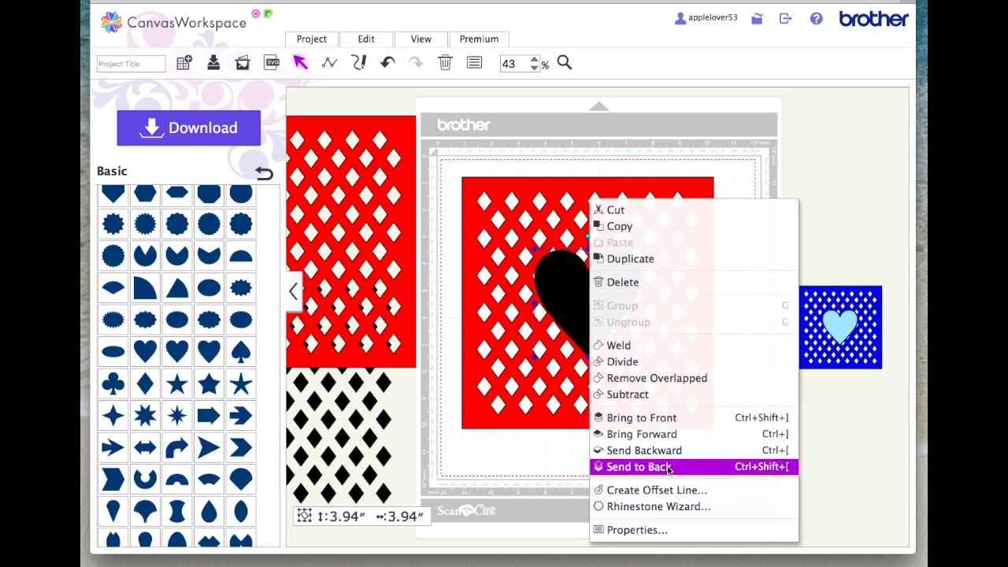
pyautogui.click(668, 467)
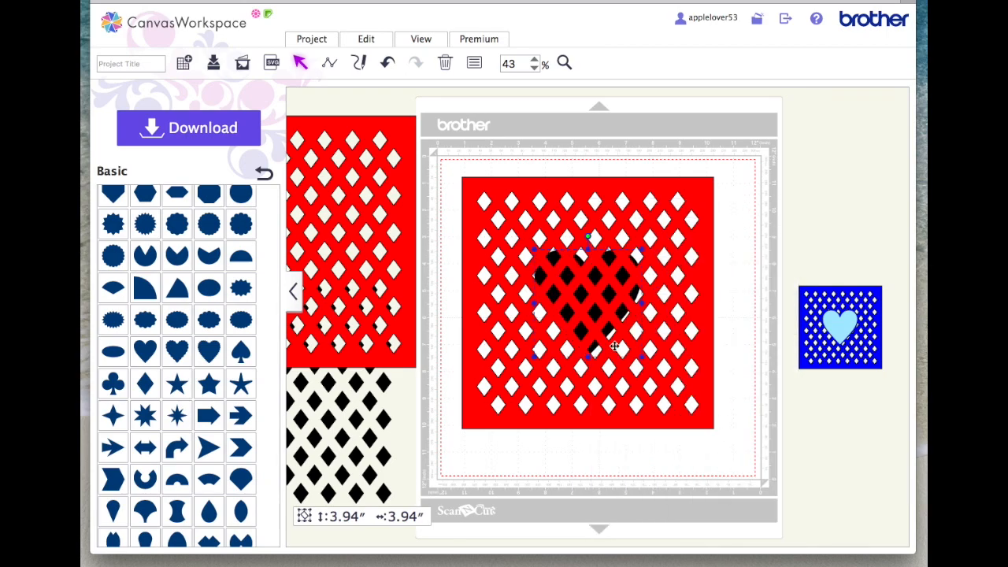
# Step: Try subtracting the red lattice panel from the black heart behind it
pyautogui.moveTo(463, 148); pyautogui.dragTo(701, 465)
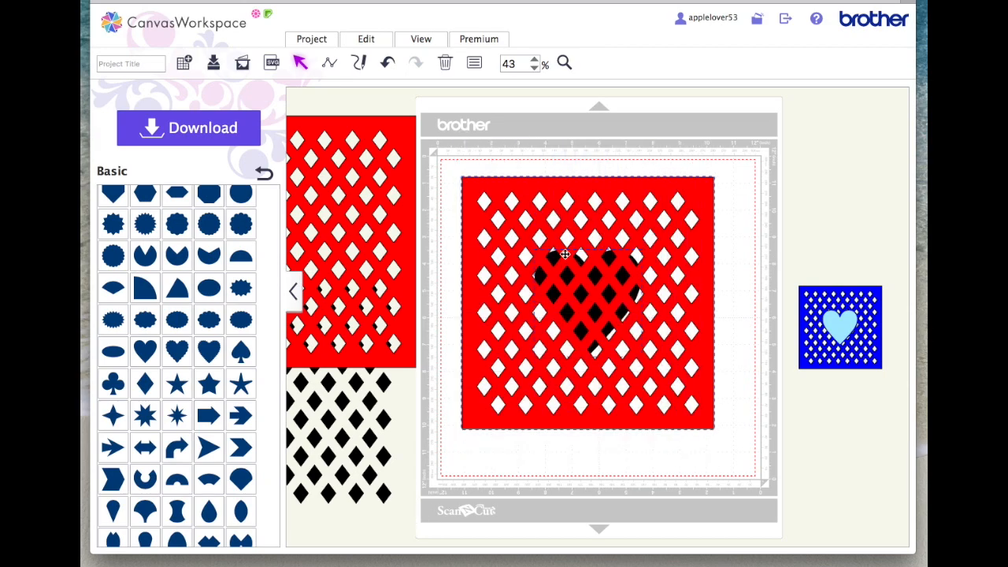
pyautogui.click(370, 41)
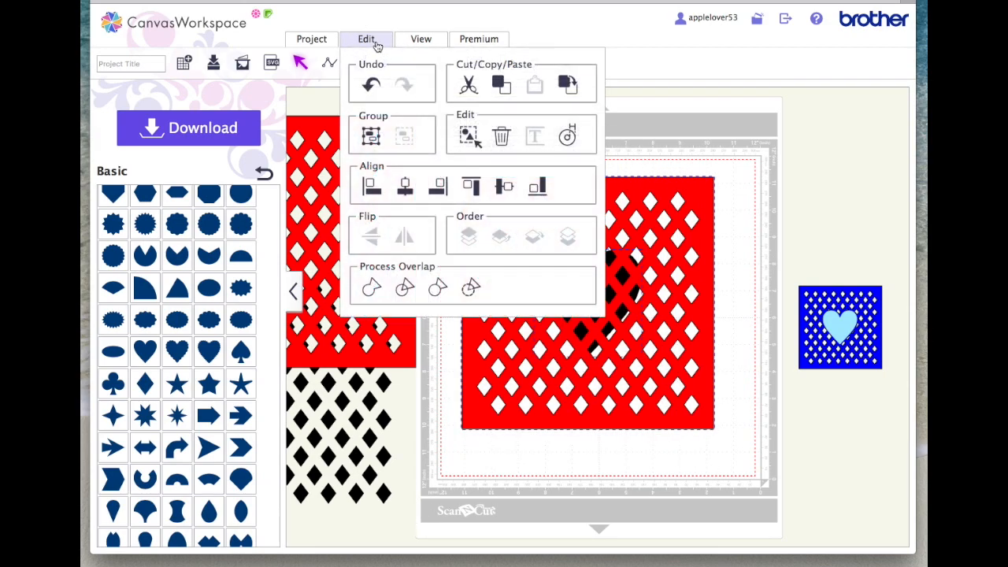
pyautogui.click(470, 289)
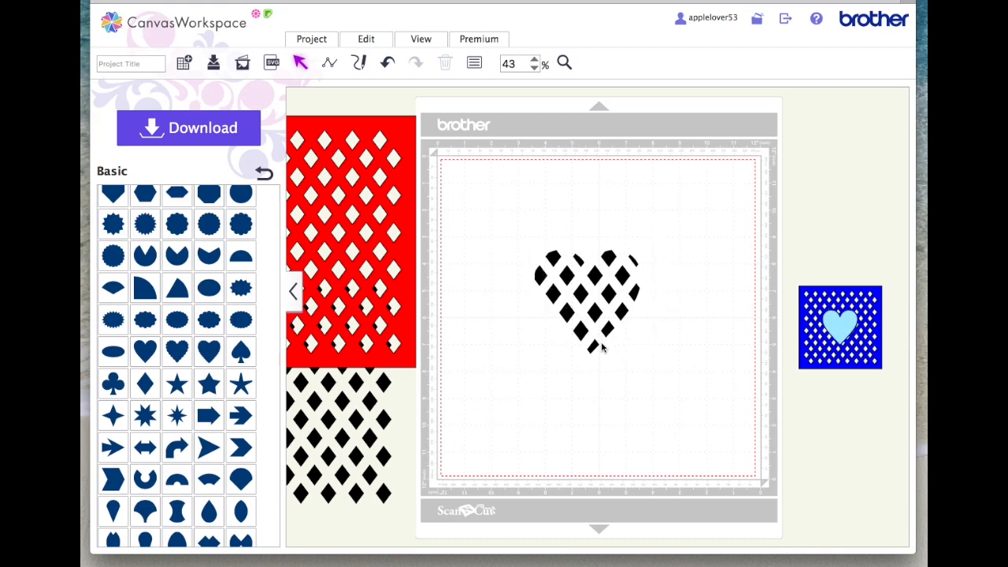
pyautogui.click(389, 63)
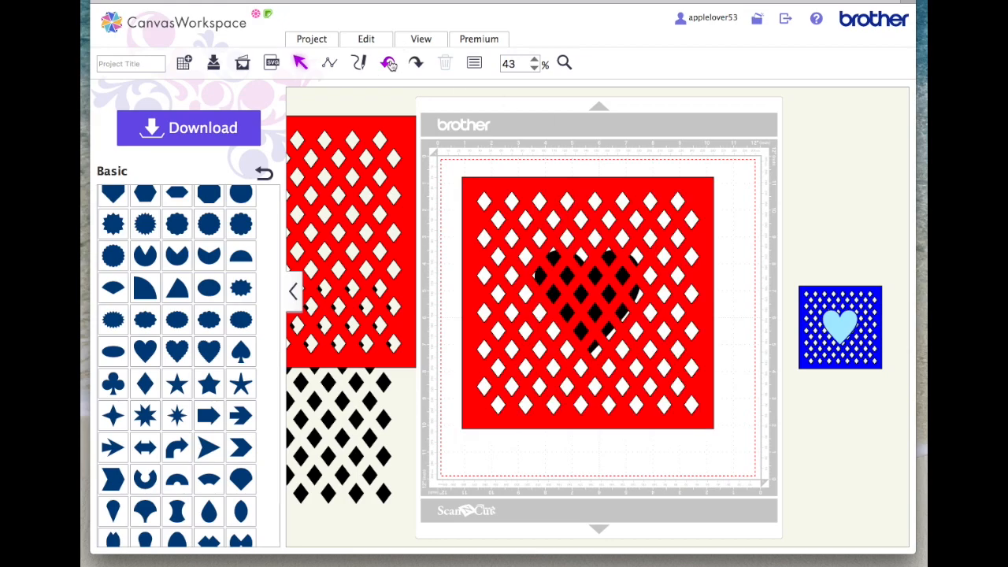
# Step: Shift the red lattice panel slightly so its diamond openings sit symmetrically over the black heart
pyautogui.click(679, 293)
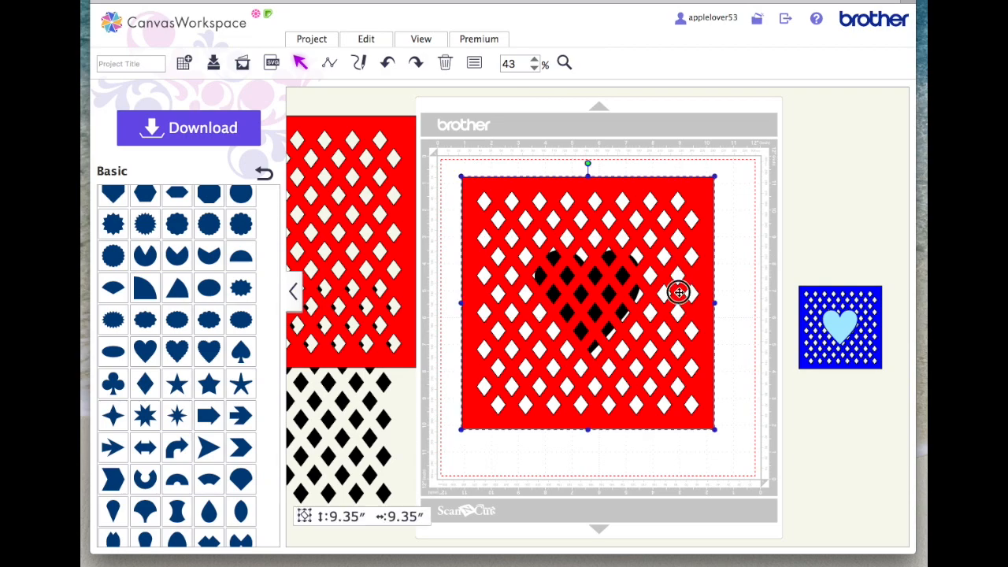
pyautogui.moveTo(678, 294); pyautogui.dragTo(672, 297)
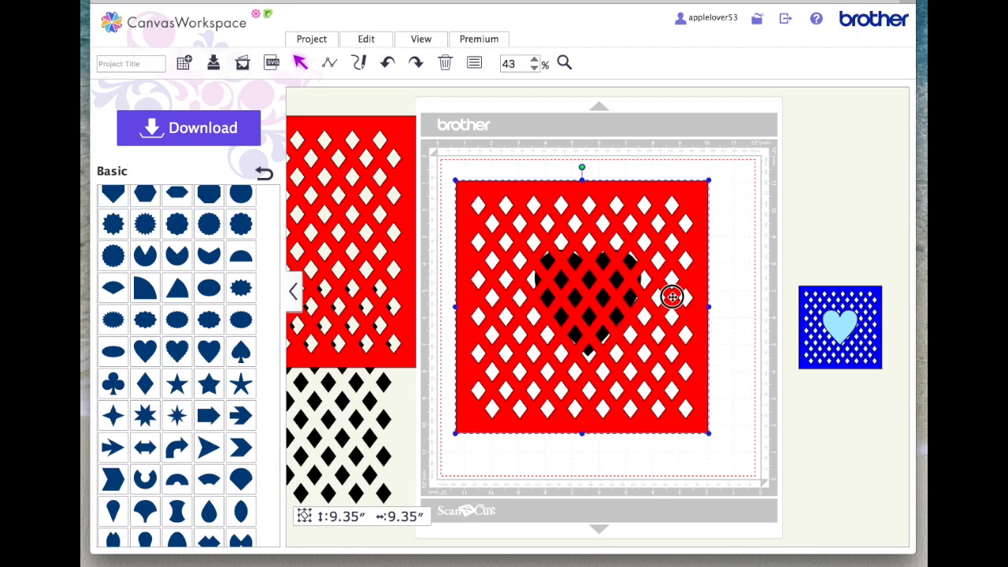
pyautogui.moveTo(672, 296); pyautogui.dragTo(672, 296)
pyautogui.click(724, 228)
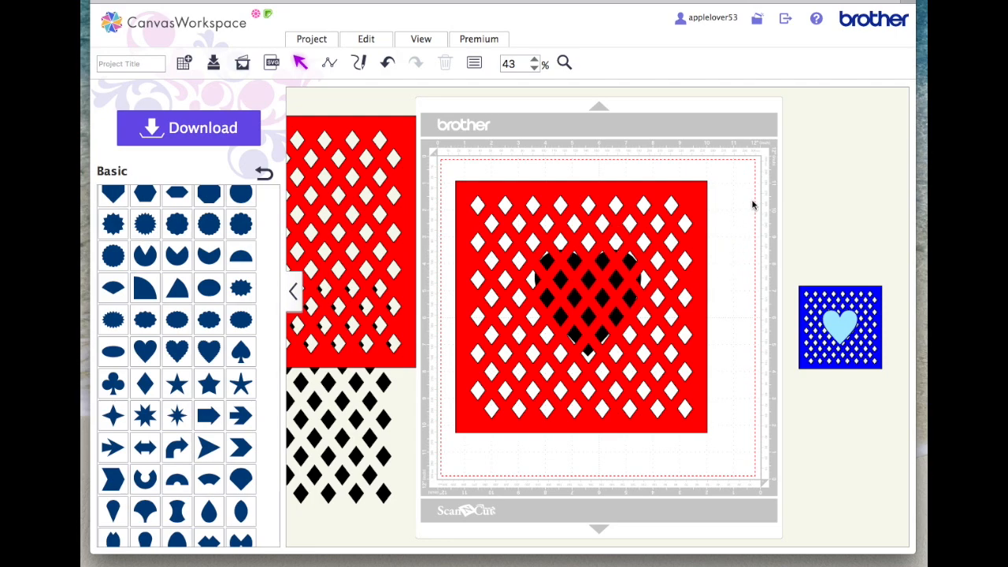
# Step: Subtract the red lattice panel from the black heart, and move the resulting diamond-pattern heart to the mat's upper right corner
pyautogui.moveTo(754, 202); pyautogui.dragTo(592, 300)
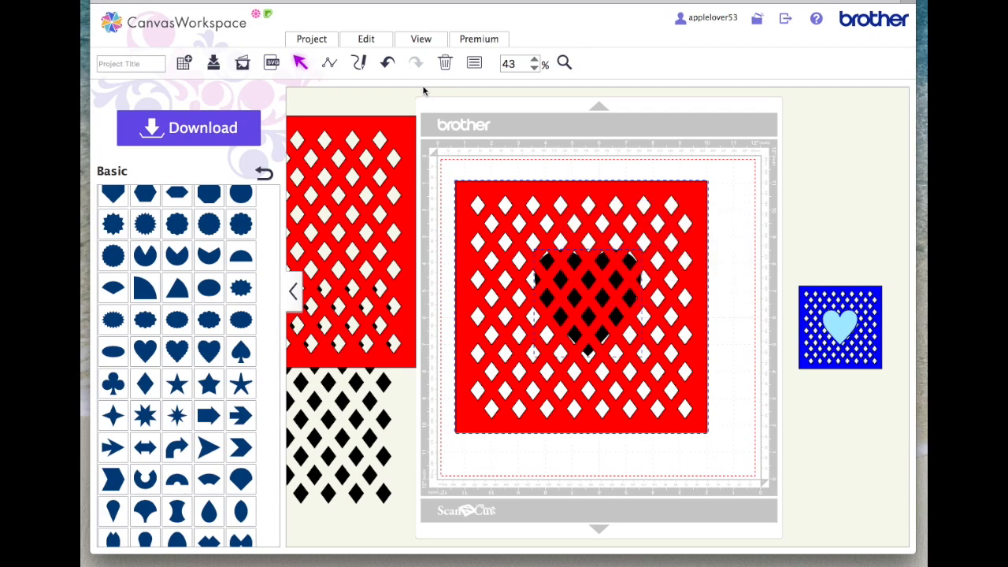
pyautogui.click(366, 38)
pyautogui.click(471, 289)
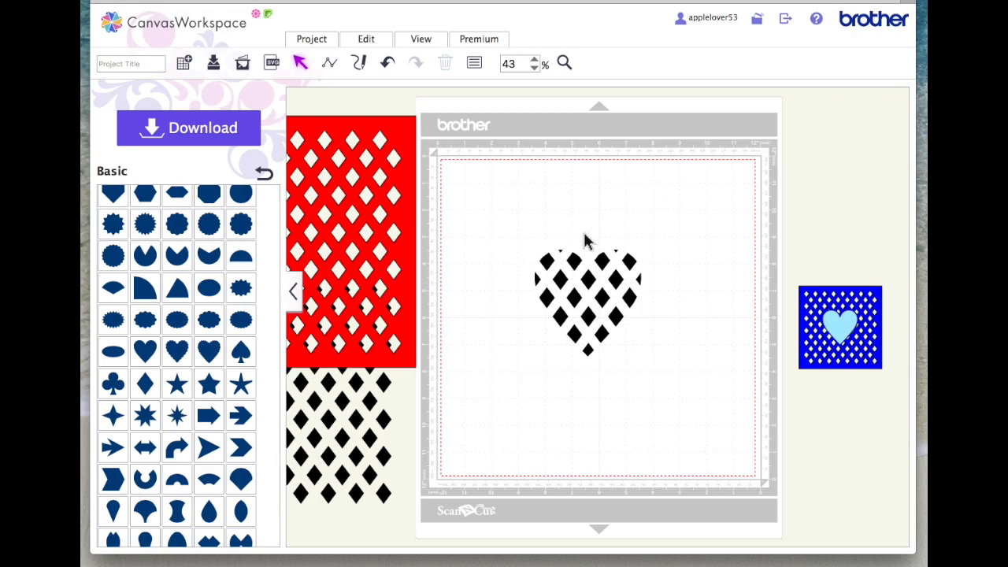
pyautogui.click(630, 261)
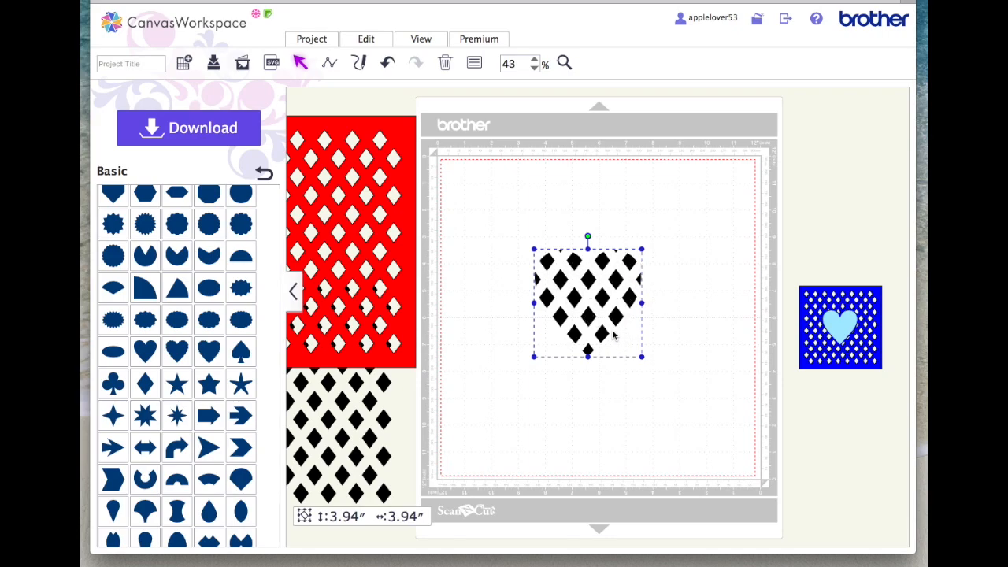
pyautogui.moveTo(603, 292); pyautogui.dragTo(713, 202)
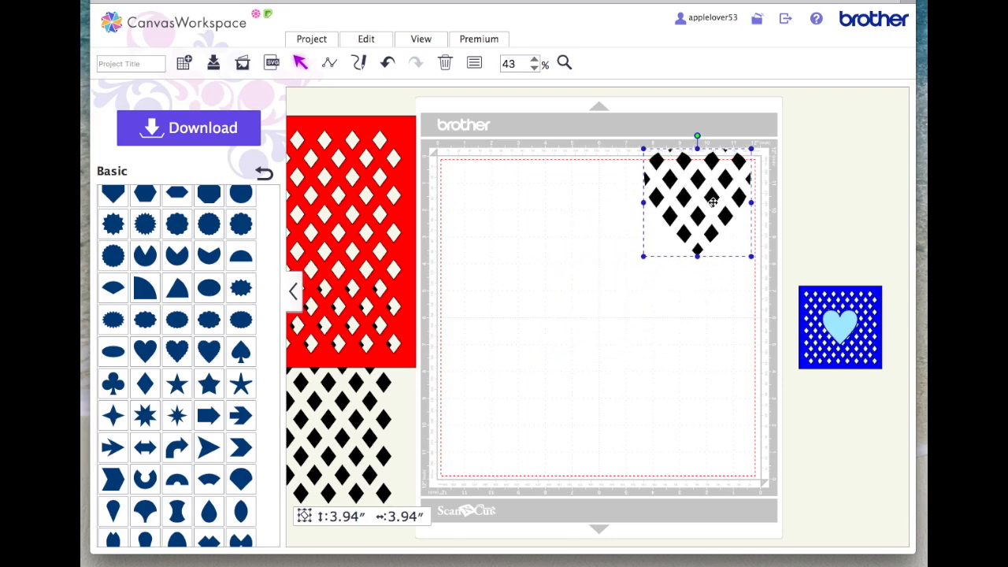
# Step: Add a plain heart about 3.94 in square to the mat and arrange it side by side with the diamond-pattern heart
pyautogui.click(145, 352)
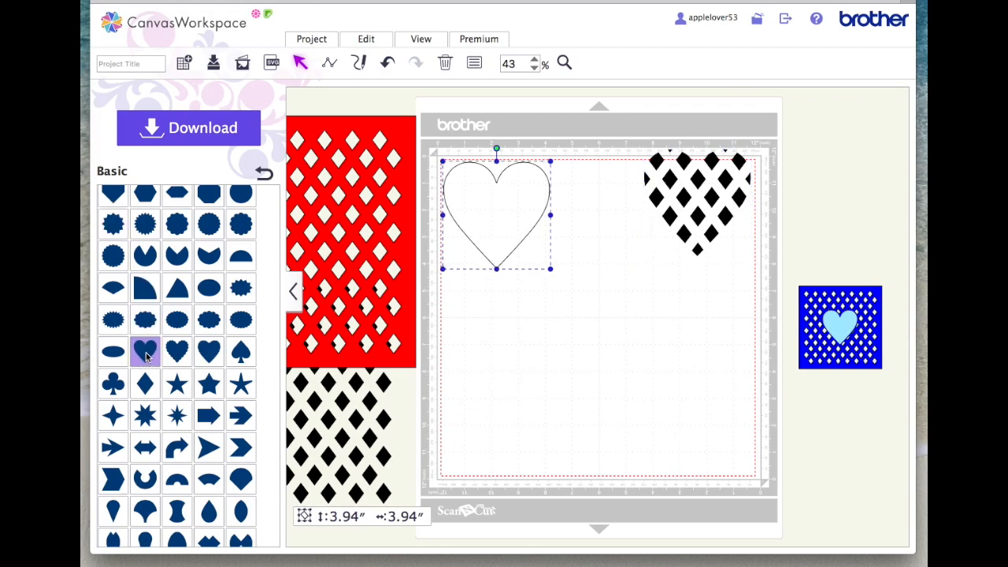
pyautogui.moveTo(484, 209); pyautogui.dragTo(514, 289)
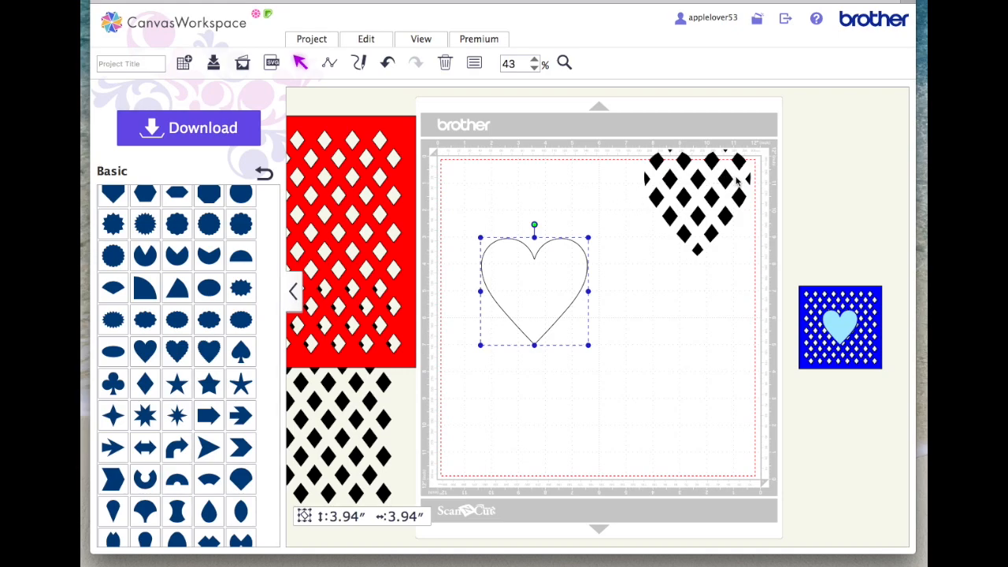
pyautogui.moveTo(711, 195); pyautogui.dragTo(702, 247)
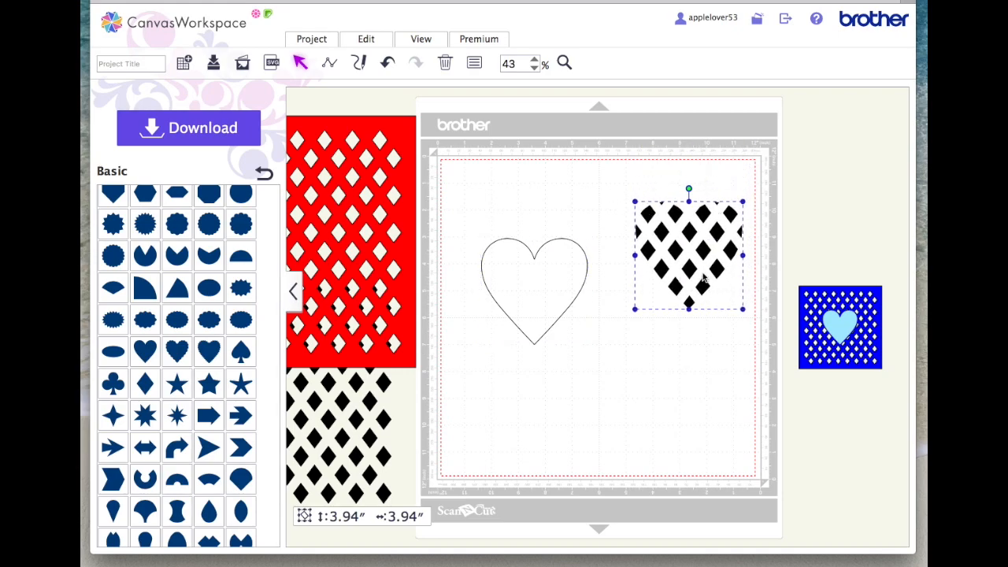
pyautogui.click(572, 261)
pyautogui.moveTo(572, 261); pyautogui.dragTo(566, 230)
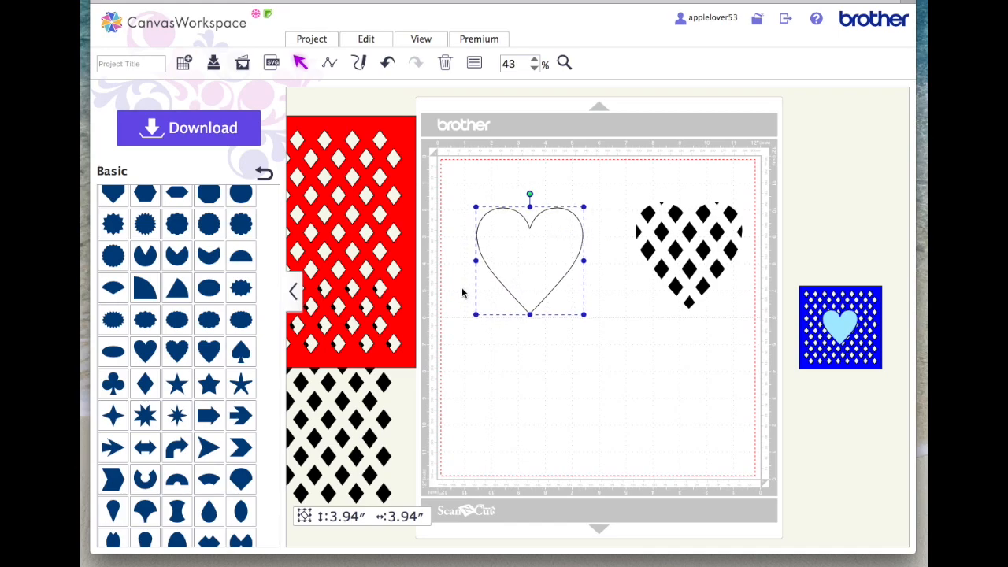
# Step: Create an outward offset line of 0.24 inches with round corners around the plain heart, leaving the original line as is
pyautogui.click(374, 42)
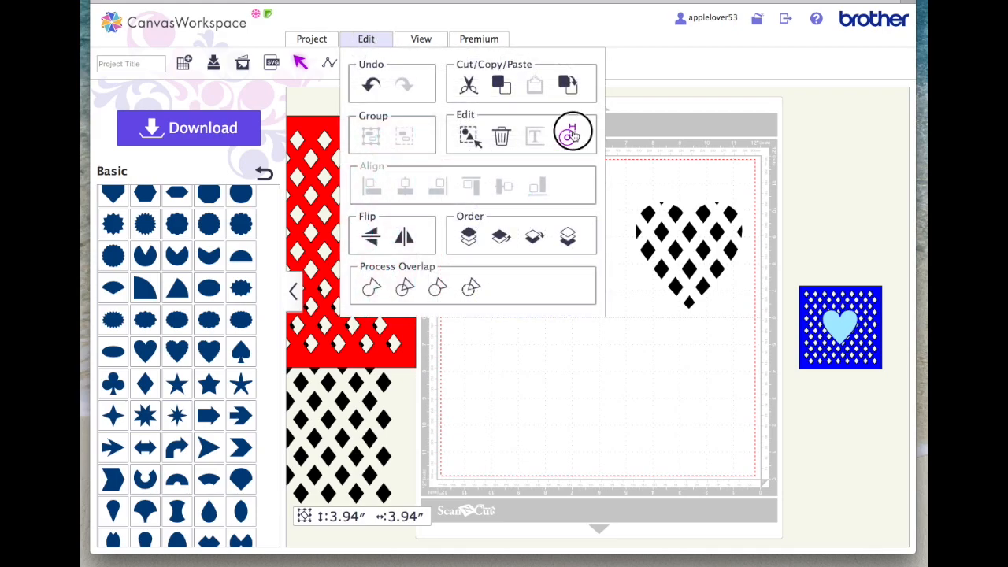
pyautogui.click(572, 133)
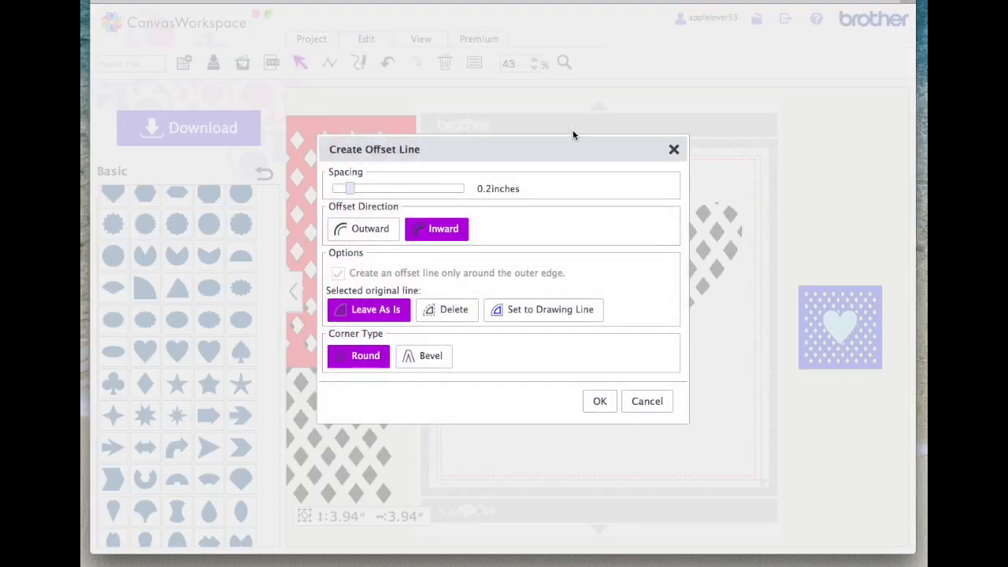
pyautogui.click(377, 230)
pyautogui.moveTo(351, 189); pyautogui.dragTo(358, 190)
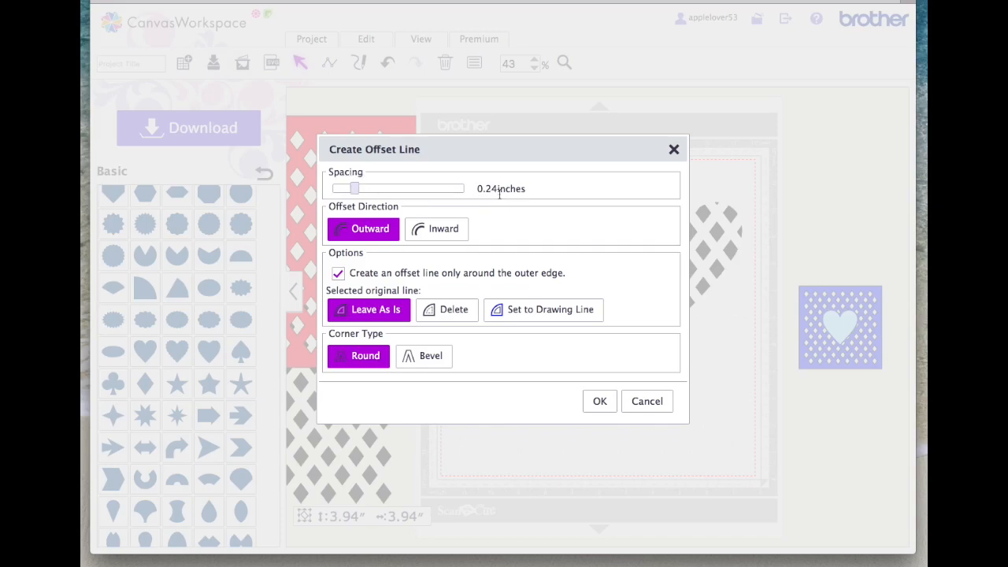
pyautogui.click(599, 401)
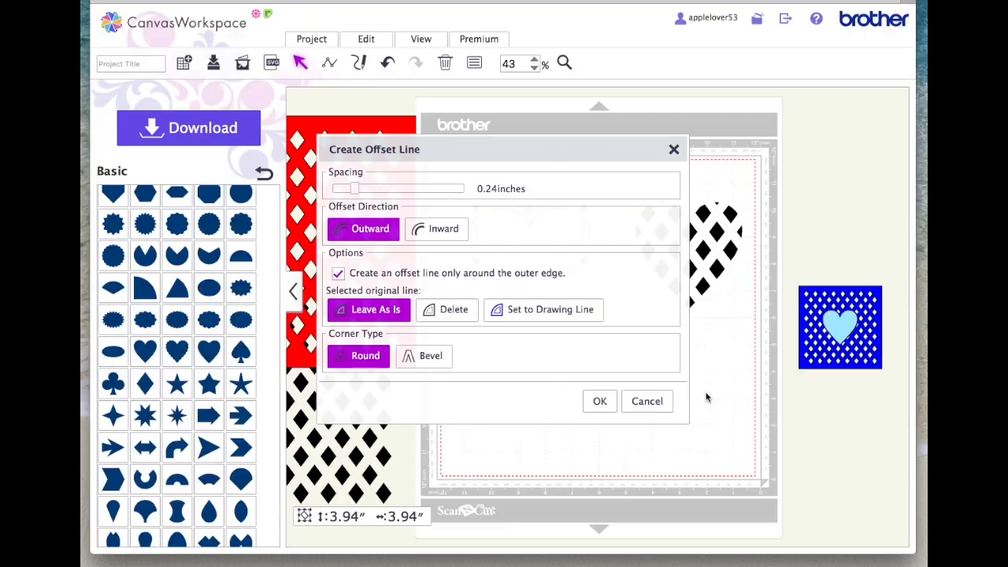
pyautogui.click(706, 394)
pyautogui.click(521, 245)
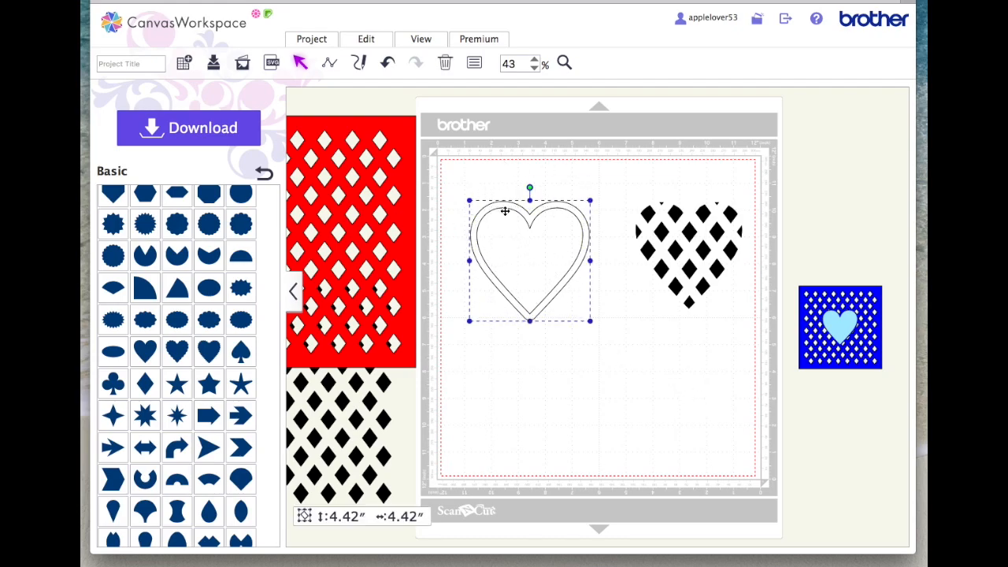
# Step: Move the offset heart down off the plain heart, and place the plain heart at the mat's upper left corner
pyautogui.click(622, 306)
pyautogui.moveTo(581, 212); pyautogui.dragTo(635, 344)
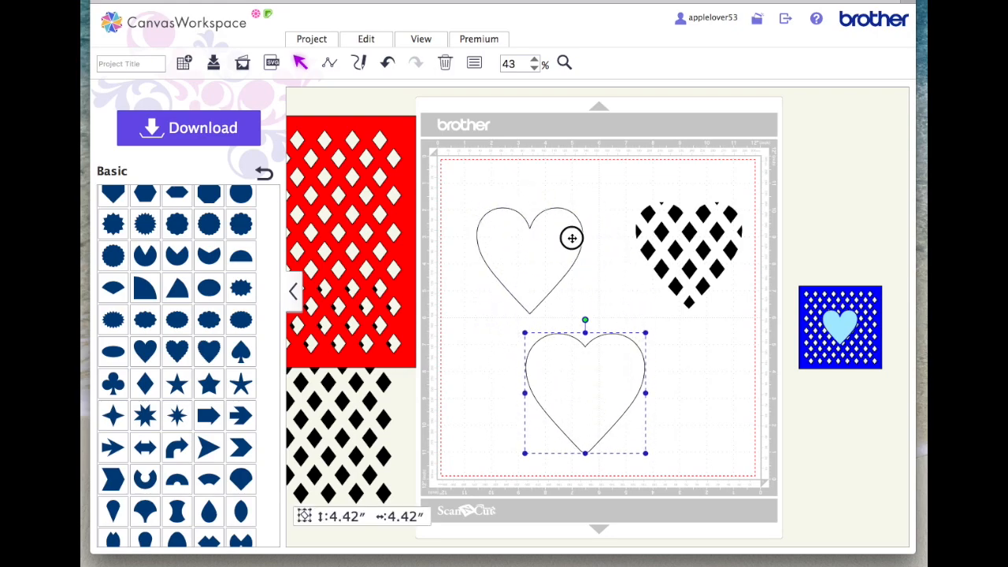
pyautogui.moveTo(572, 238); pyautogui.dragTo(536, 157)
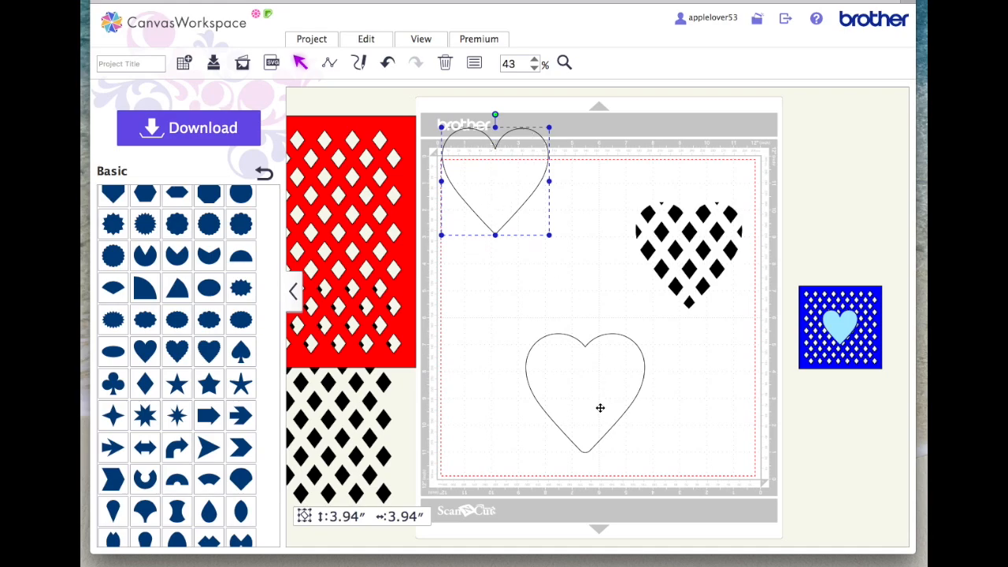
pyautogui.moveTo(601, 407); pyautogui.dragTo(556, 358)
# Step: Fill the offset heart with cyan
pyautogui.click(474, 63)
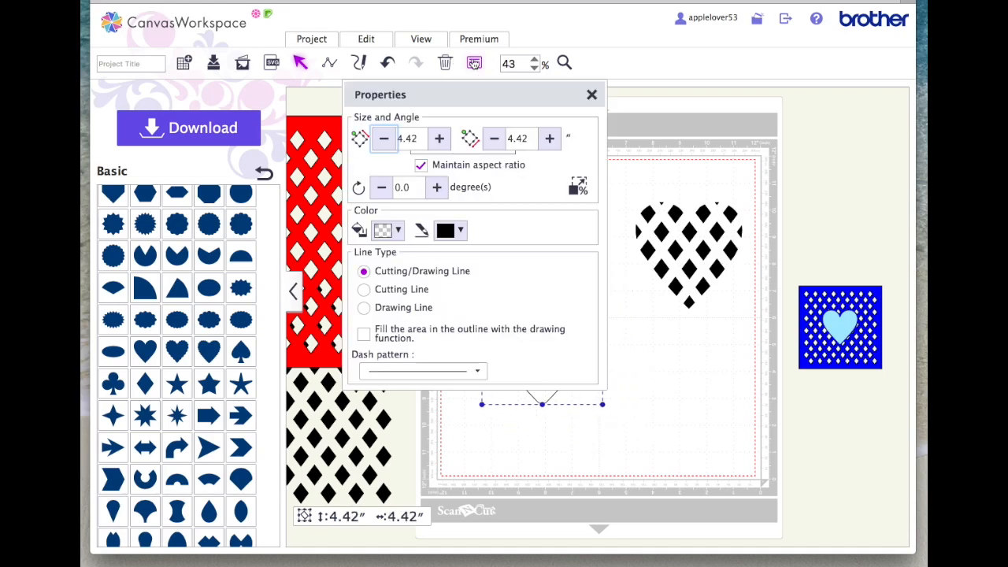
pyautogui.click(397, 231)
pyautogui.click(478, 355)
pyautogui.click(592, 96)
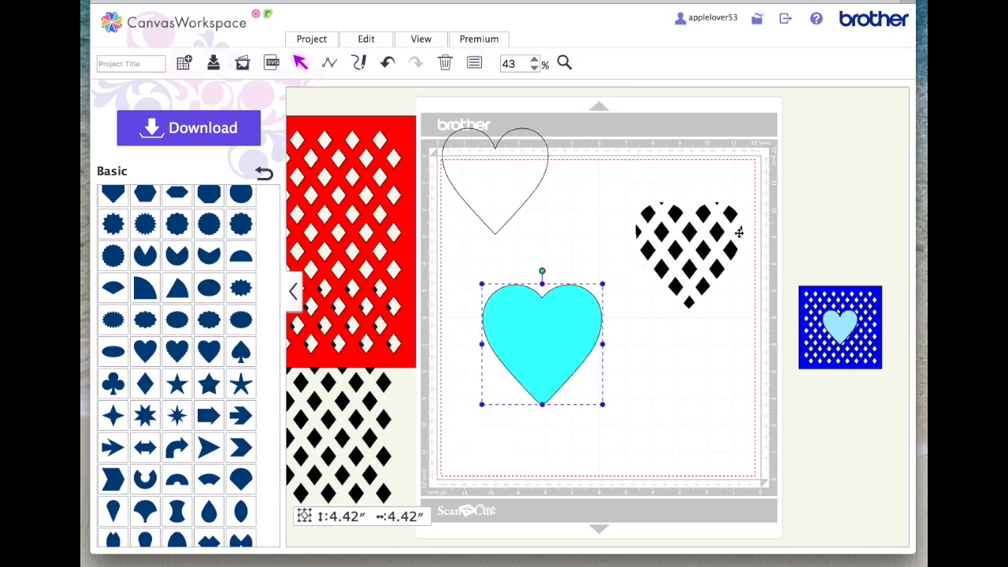
# Step: Move the diamond-pattern heart onto the cyan heart, bringing it to the front
pyautogui.moveTo(689, 233); pyautogui.dragTo(580, 329)
pyautogui.click(607, 328)
pyautogui.rightClick(607, 328)
pyautogui.click(691, 416)
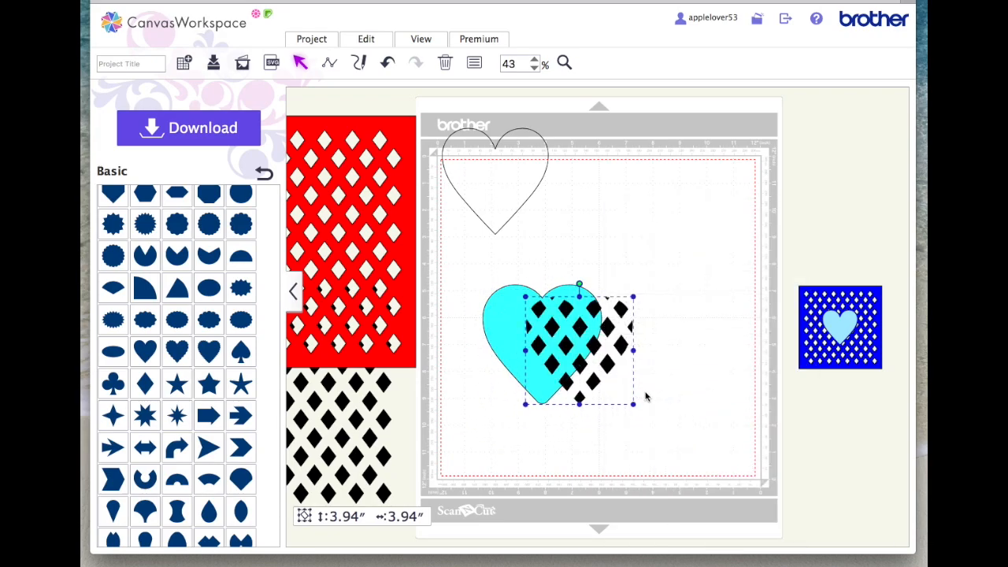
pyautogui.moveTo(622, 346); pyautogui.dragTo(583, 340)
# Step: Align the diamond-pattern heart and the cyan heart to each other's centers, both horizontally and vertically
pyautogui.moveTo(652, 414); pyautogui.dragTo(556, 289)
pyautogui.click(367, 39)
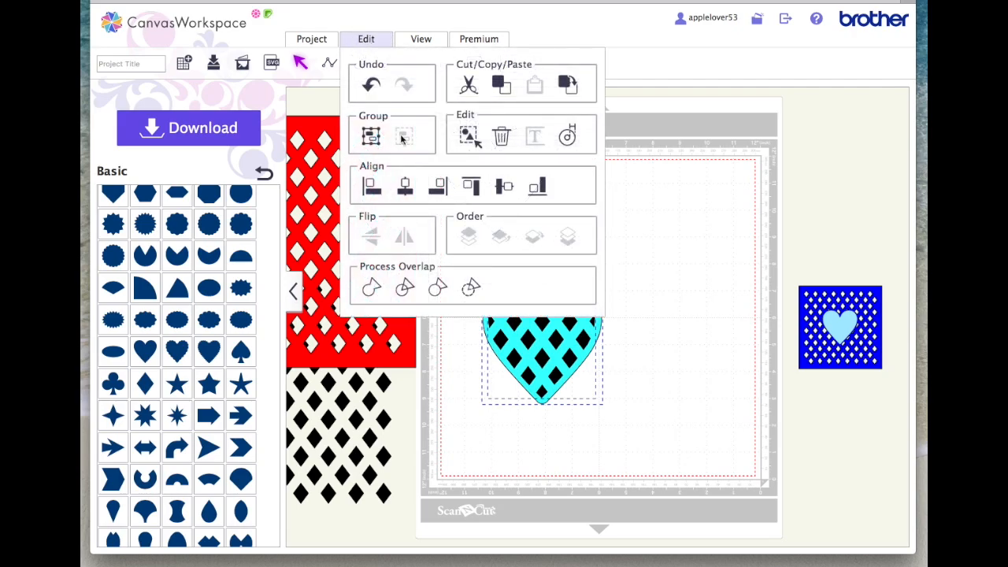
pyautogui.click(405, 186)
pyautogui.click(366, 38)
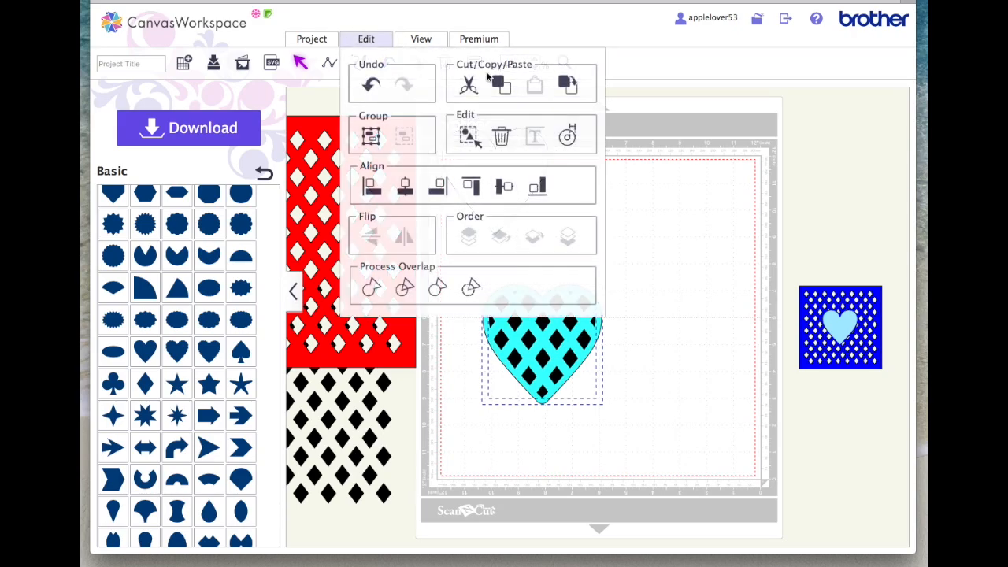
pyautogui.click(504, 186)
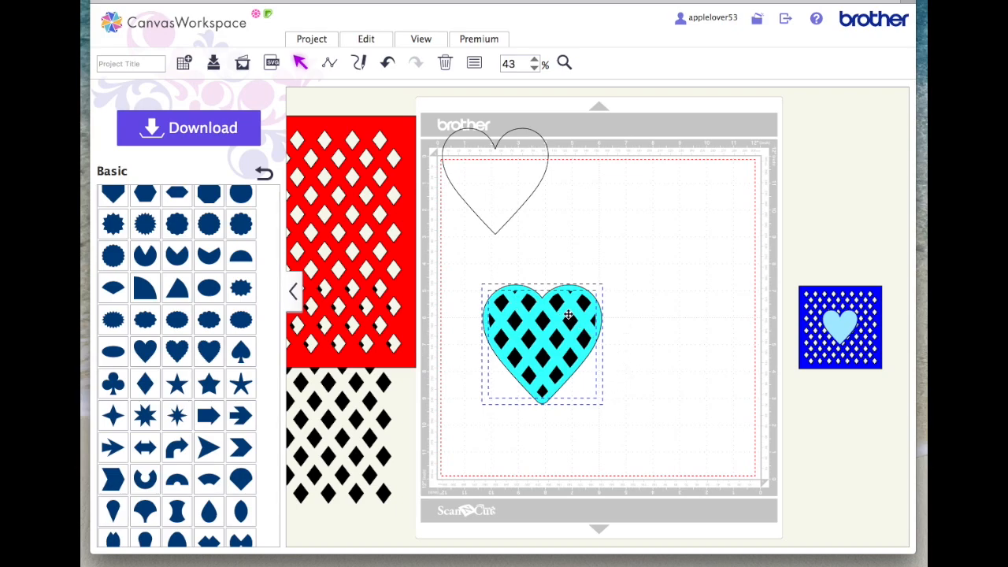
# Step: Subtract the diamond pattern from the cyan heart, and arrange the resulting lattice heart side by side with the plain heart
pyautogui.click(375, 43)
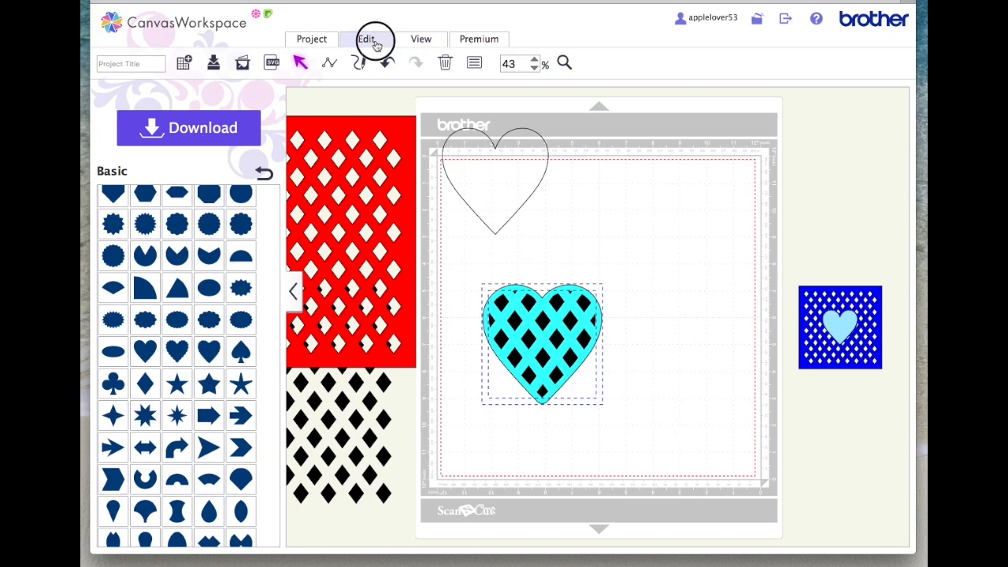
pyautogui.click(470, 285)
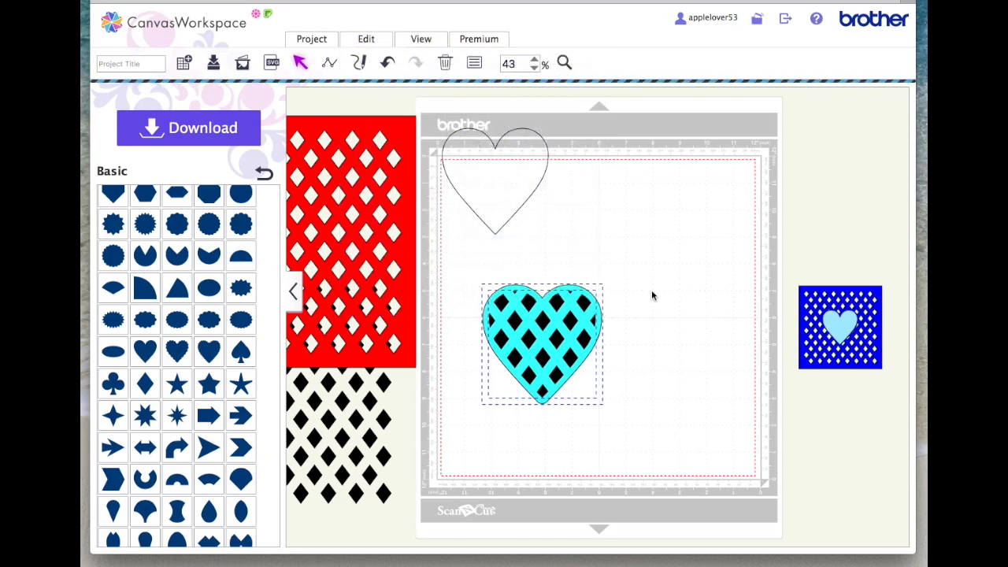
pyautogui.moveTo(571, 322); pyautogui.dragTo(696, 224)
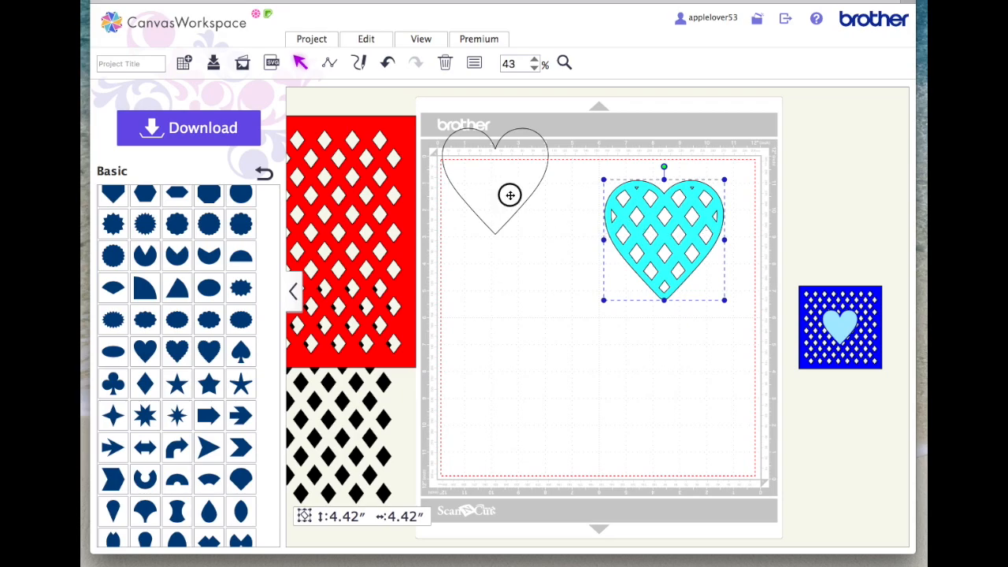
pyautogui.moveTo(510, 196); pyautogui.dragTo(531, 263)
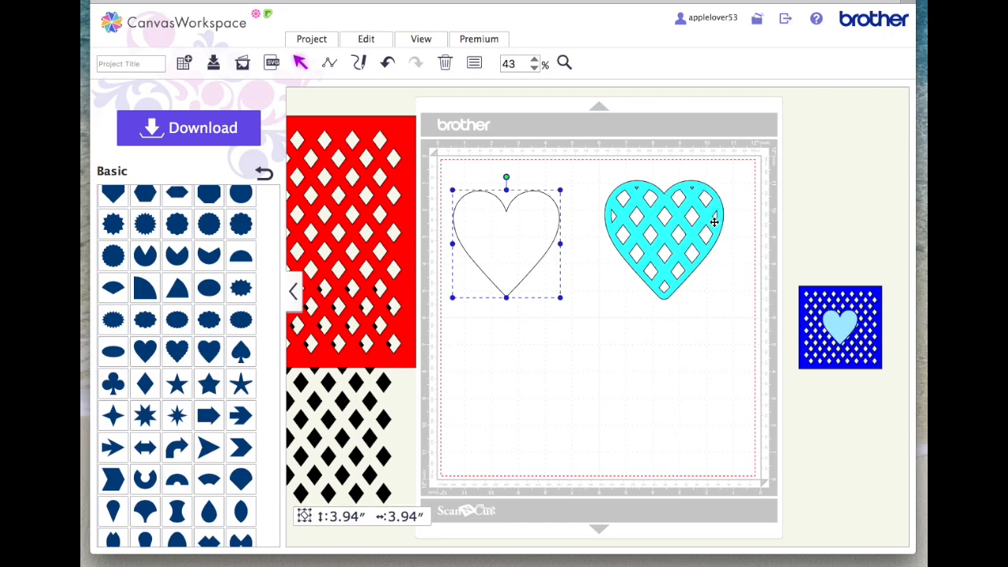
# Step: Move the cyan lattice heart off the mat above the small blue panel, scaling it to about 3.23 in square
pyautogui.moveTo(674, 226); pyautogui.dragTo(841, 194)
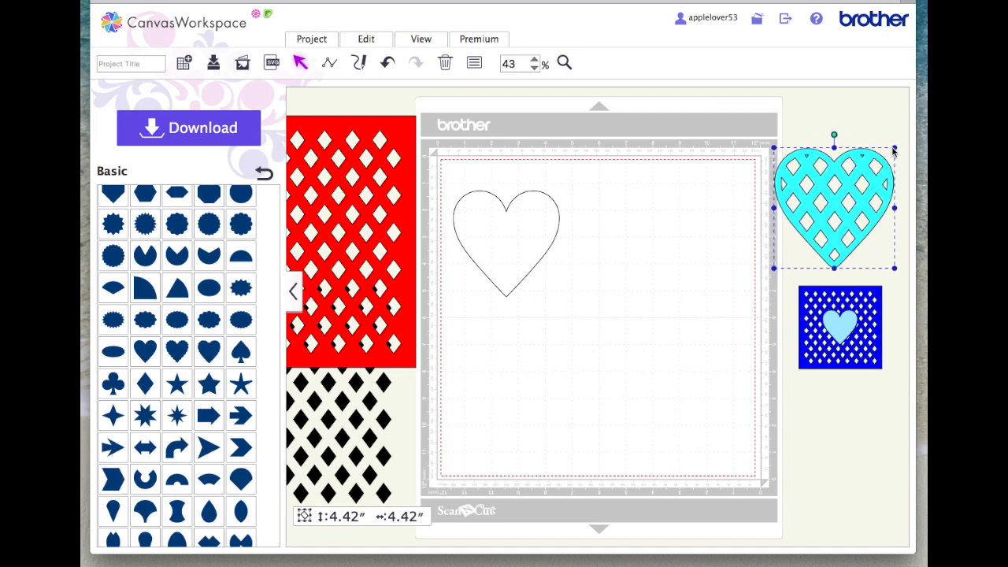
pyautogui.moveTo(895, 148); pyautogui.dragTo(863, 180)
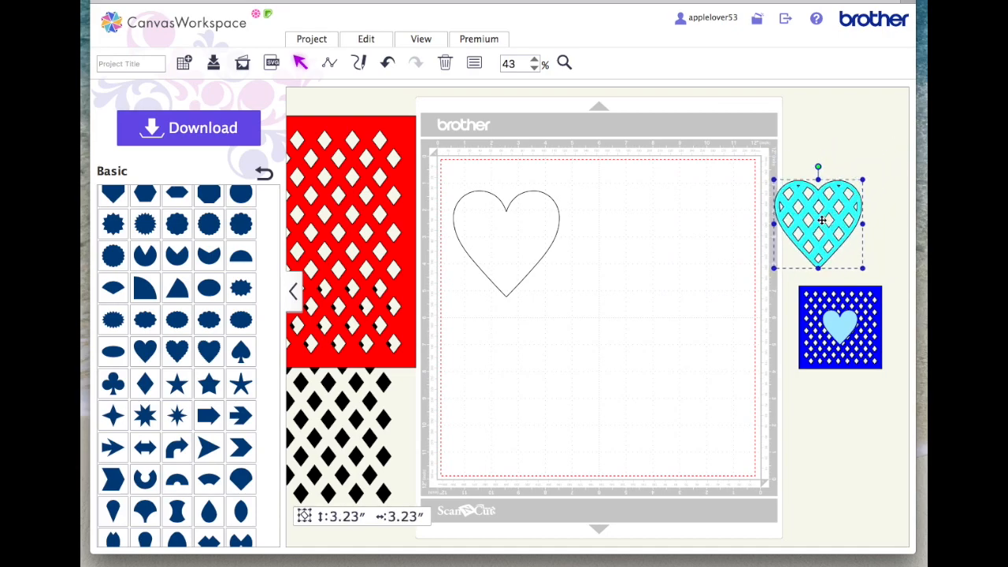
pyautogui.moveTo(822, 220); pyautogui.dragTo(842, 209)
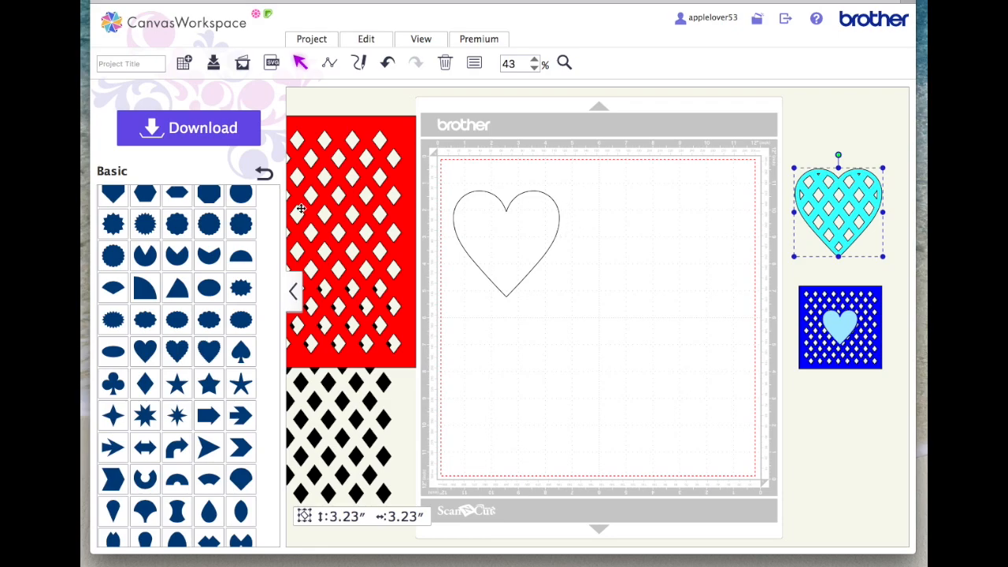
# Step: Move the plain heart to the mat's lower right corner and place a copy of the red lattice panel on the mat
pyautogui.moveTo(469, 241); pyautogui.dragTo(671, 419)
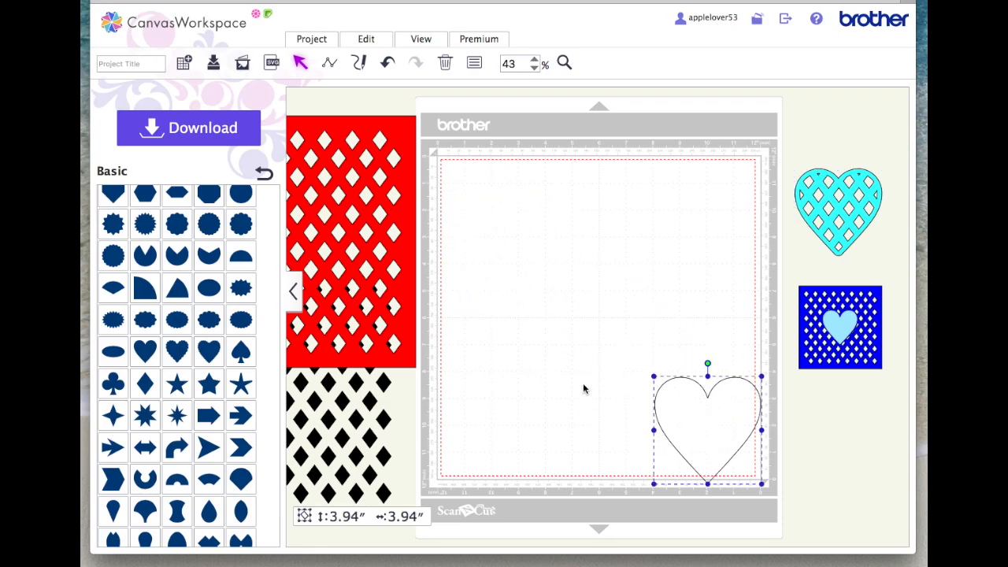
pyautogui.click(403, 227)
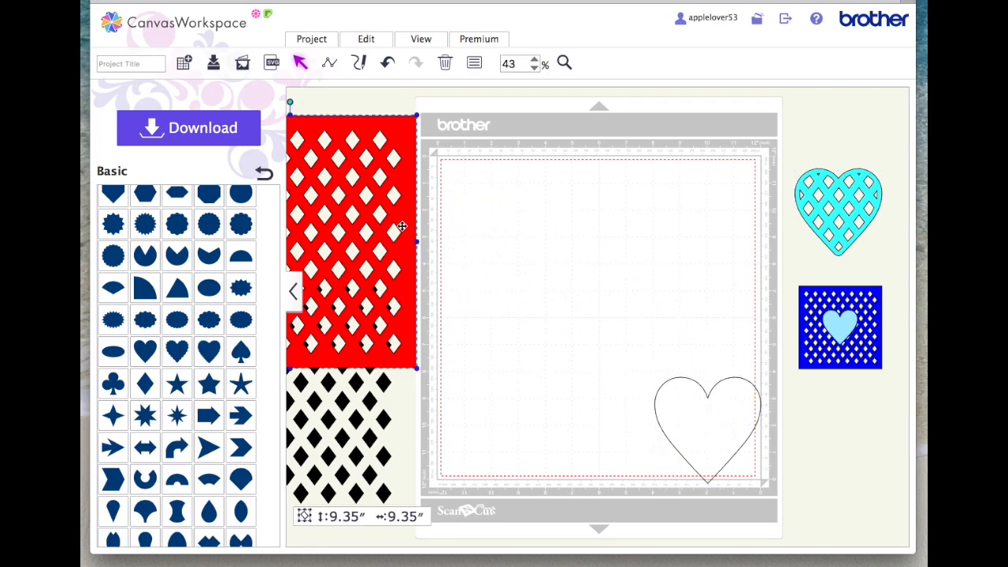
pyautogui.moveTo(403, 226); pyautogui.dragTo(691, 267)
# Step: Enlarge the plain heart to about 5.68 in square and place it in front of the red lattice panel on the mat
pyautogui.moveTo(736, 423); pyautogui.dragTo(759, 439)
pyautogui.moveTo(788, 393); pyautogui.dragTo(835, 345)
pyautogui.moveTo(775, 423); pyautogui.dragTo(691, 360)
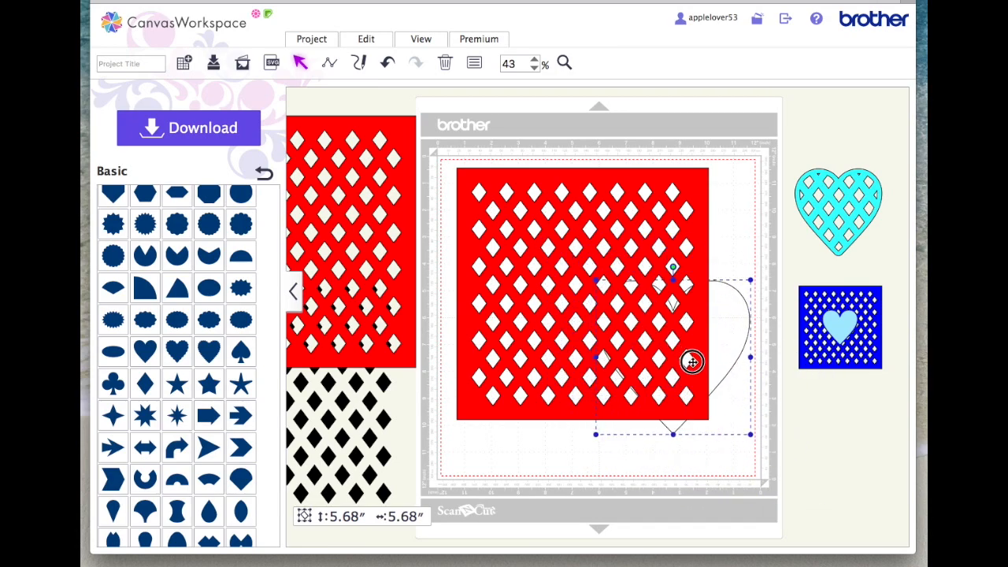
pyautogui.rightClick(725, 319)
pyautogui.click(769, 417)
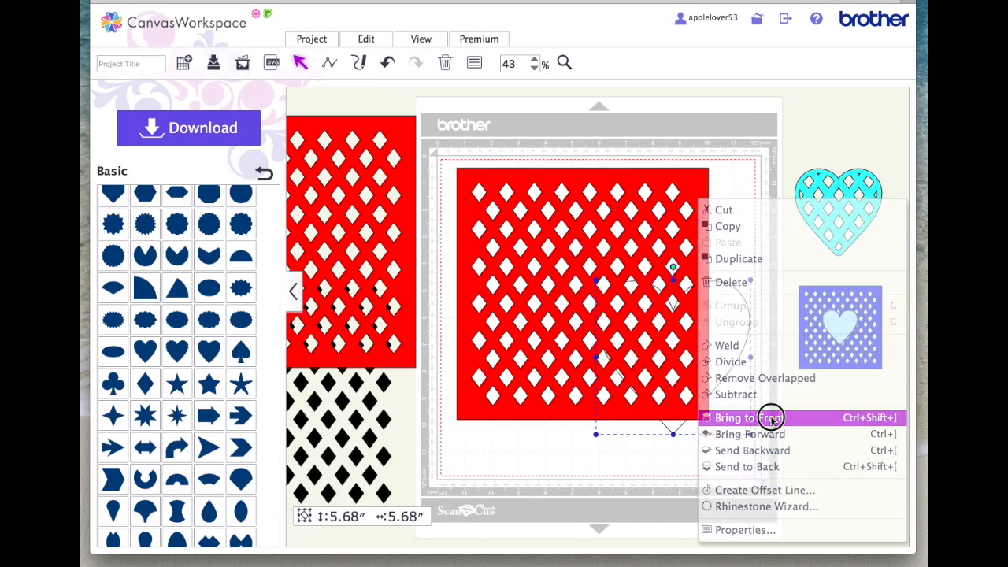
pyautogui.moveTo(731, 344); pyautogui.dragTo(629, 267)
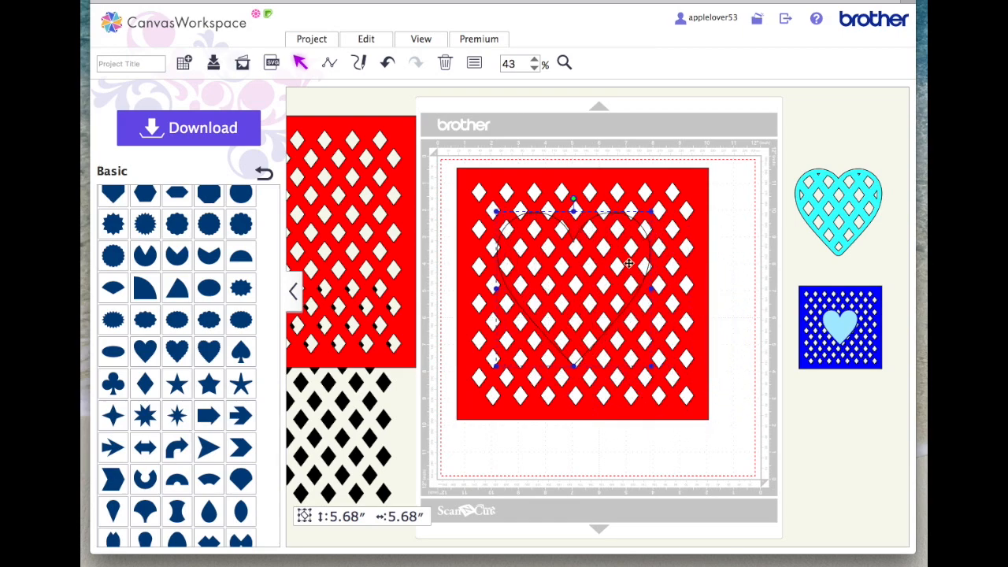
# Step: Center the heart outline horizontally and vertically on the red lattice panel
pyautogui.moveTo(567, 135); pyautogui.dragTo(581, 277)
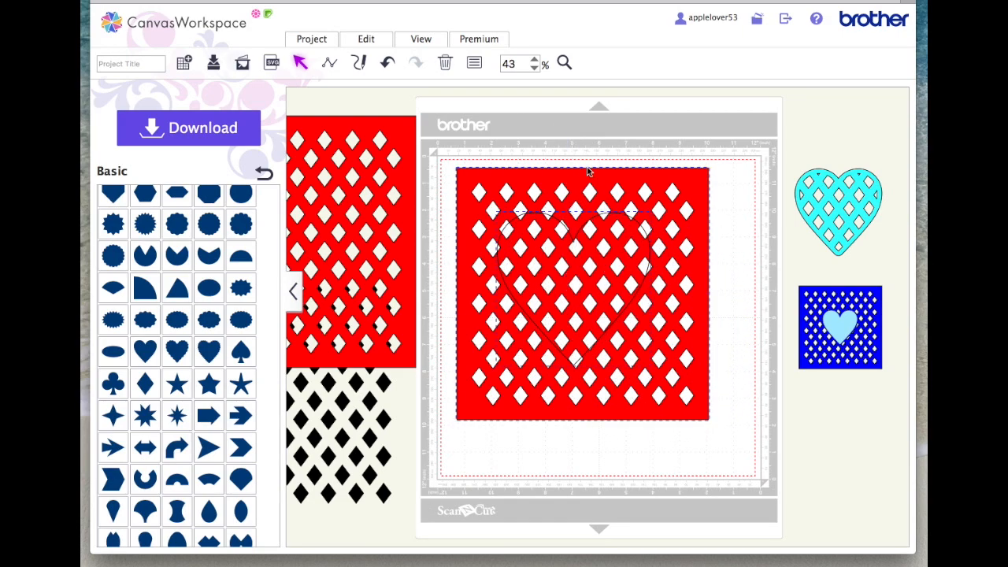
pyautogui.click(366, 39)
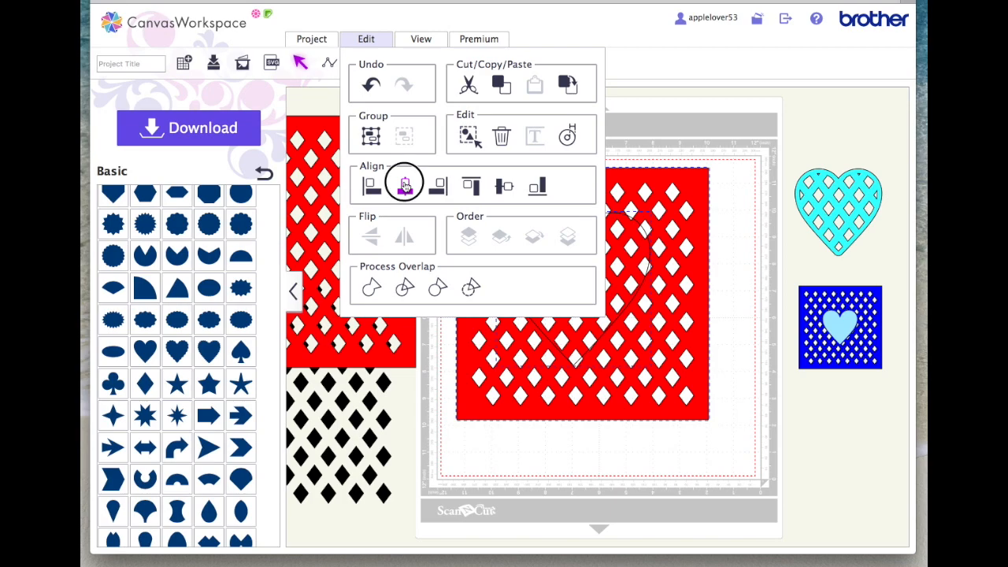
pyautogui.click(400, 184)
pyautogui.click(367, 39)
pyautogui.click(513, 186)
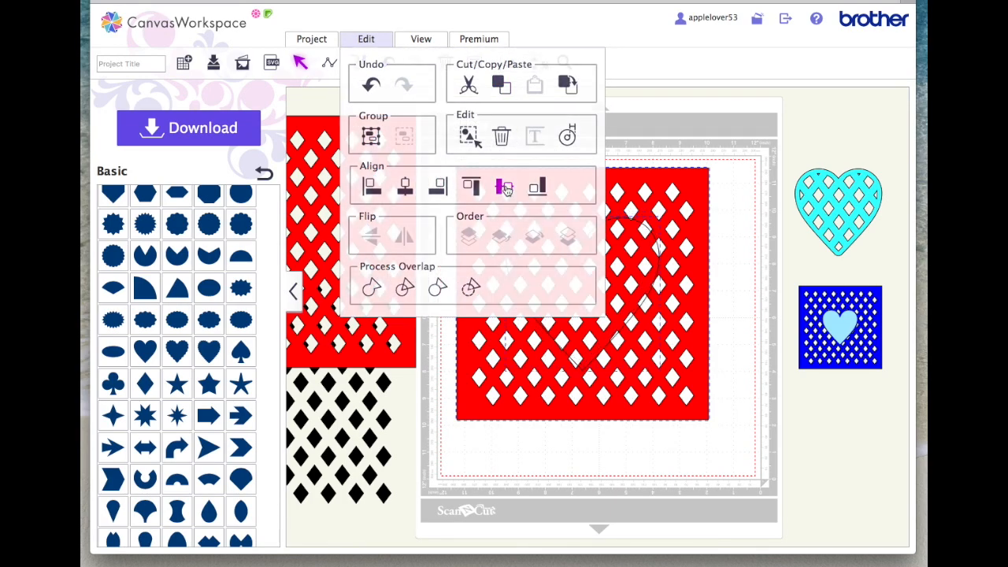
# Step: Set a copy of the heart outline aside off the mat, and subtract the centered heart from the red lattice panel
pyautogui.click(614, 257)
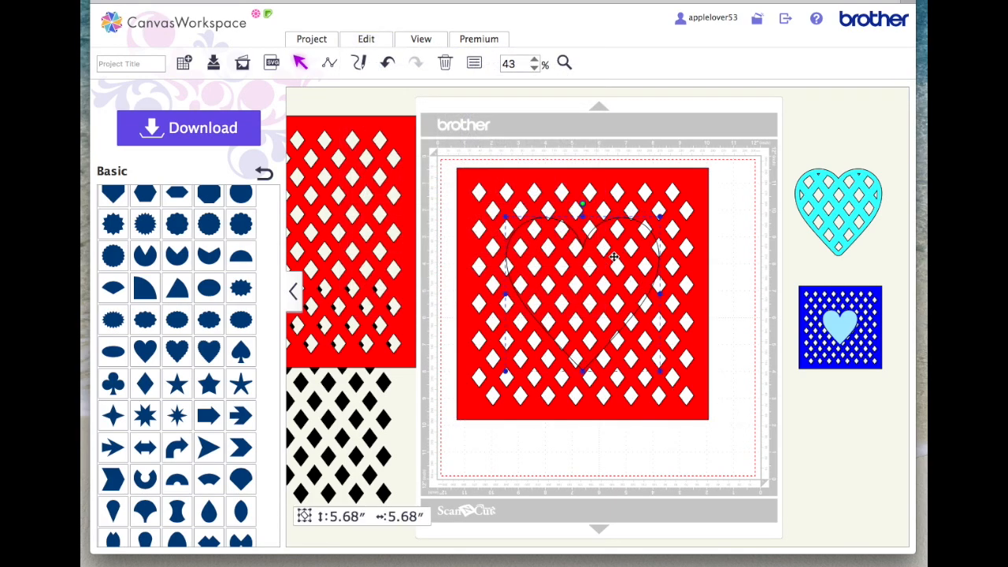
pyautogui.moveTo(614, 257); pyautogui.dragTo(914, 441)
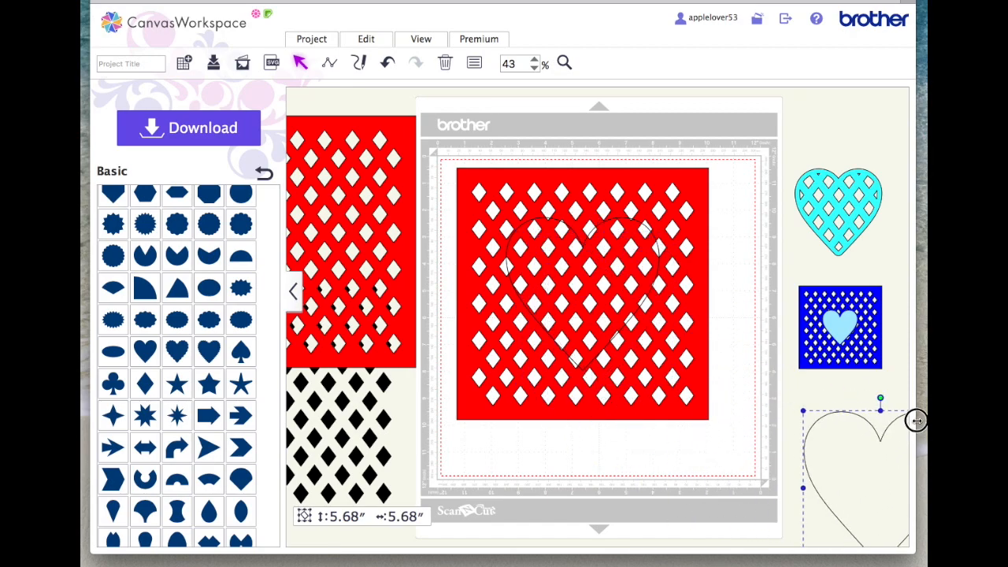
pyautogui.moveTo(649, 120); pyautogui.dragTo(590, 340)
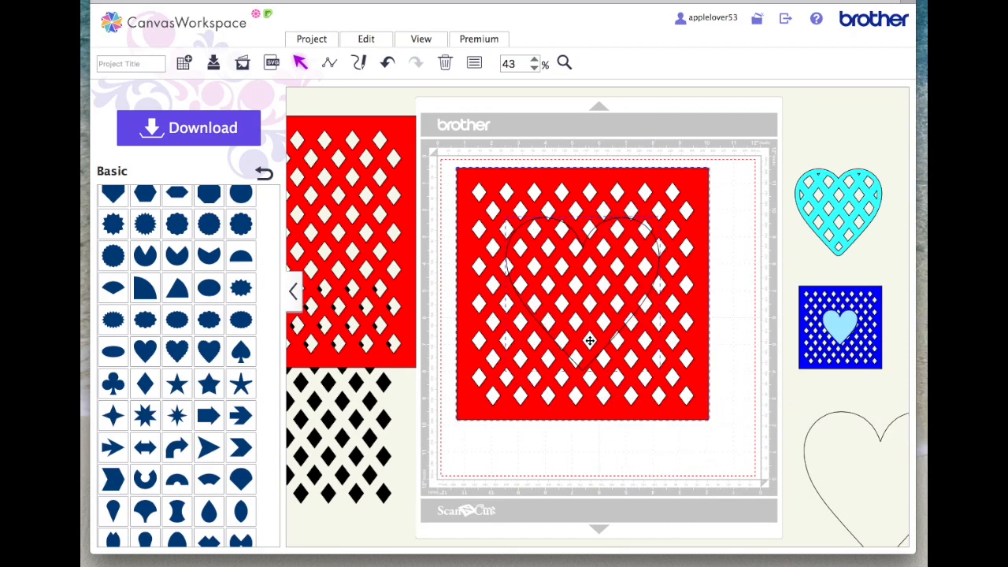
pyautogui.click(367, 39)
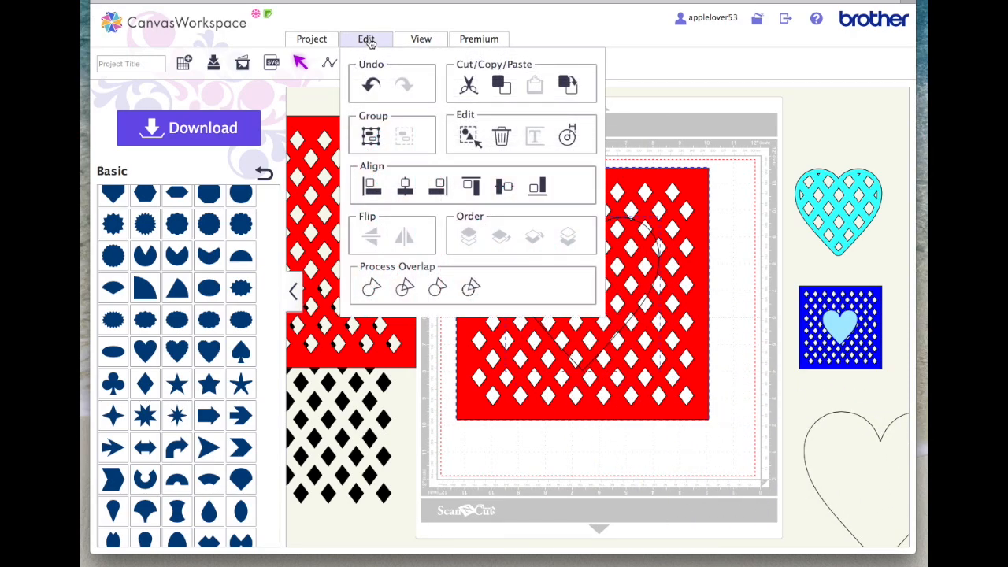
pyautogui.click(471, 287)
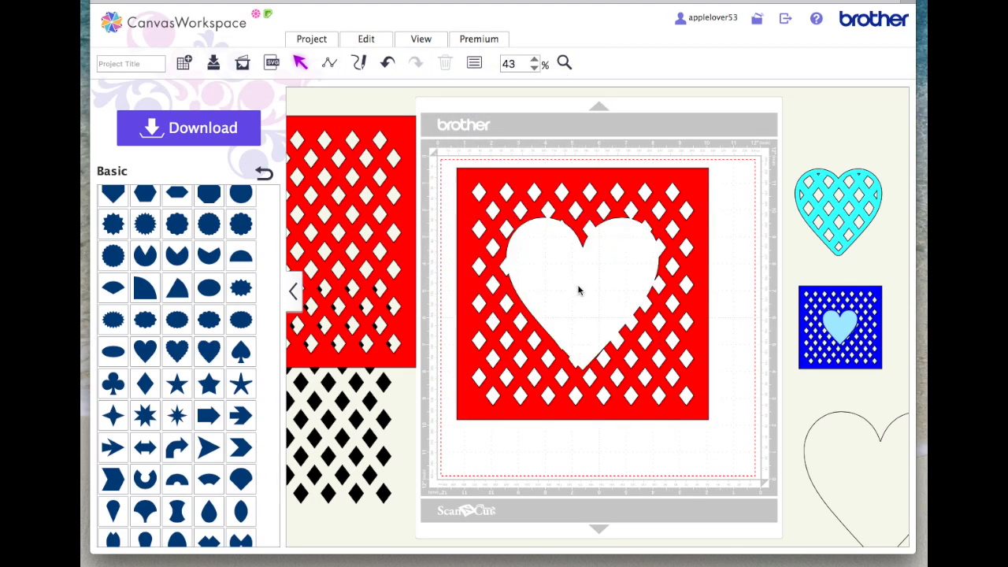
pyautogui.moveTo(607, 182)
pyautogui.mouseDown()
pyautogui.moveTo(609, 139)
pyautogui.moveTo(623, 184)
pyautogui.moveTo(610, 186)
pyautogui.mouseUp()
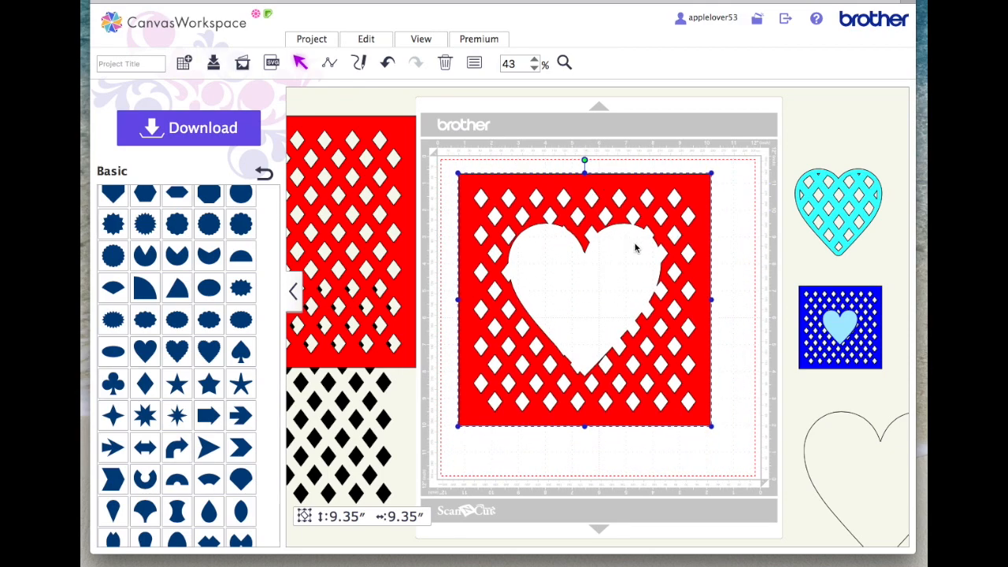
# Step: Shift the heart-cutout red panel aside and place the blue heart design beside it, enlarged to about 8.63 in square
pyautogui.moveTo(809, 293); pyautogui.dragTo(777, 265)
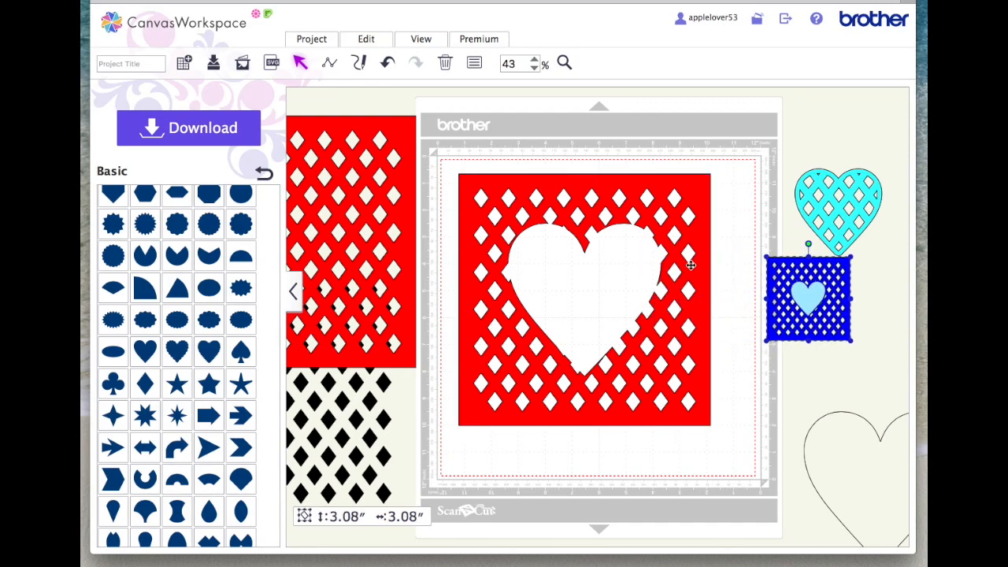
pyautogui.moveTo(690, 266); pyautogui.dragTo(530, 287)
pyautogui.moveTo(810, 289); pyautogui.dragTo(596, 213)
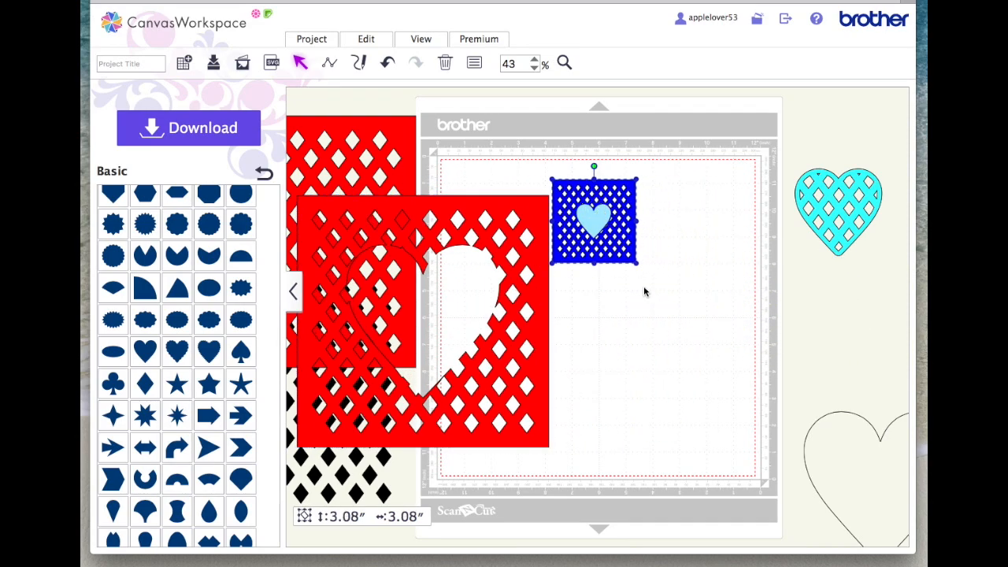
pyautogui.moveTo(637, 263); pyautogui.dragTo(785, 411)
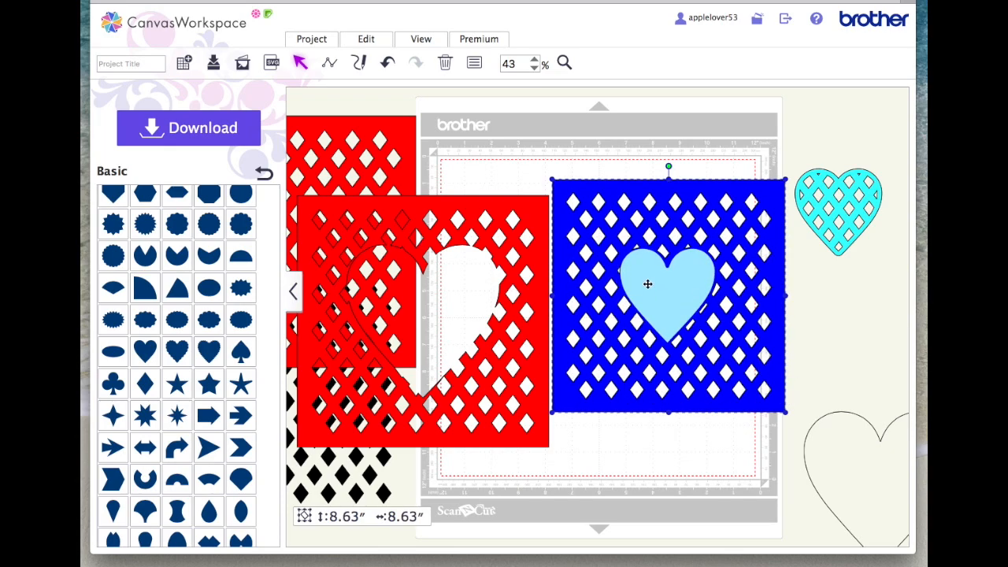
# Step: Ungroup the blue design, move its light blue heart off the mat, and bring the red heart-cutout panel up against the blue panel
pyautogui.rightClick(666, 279)
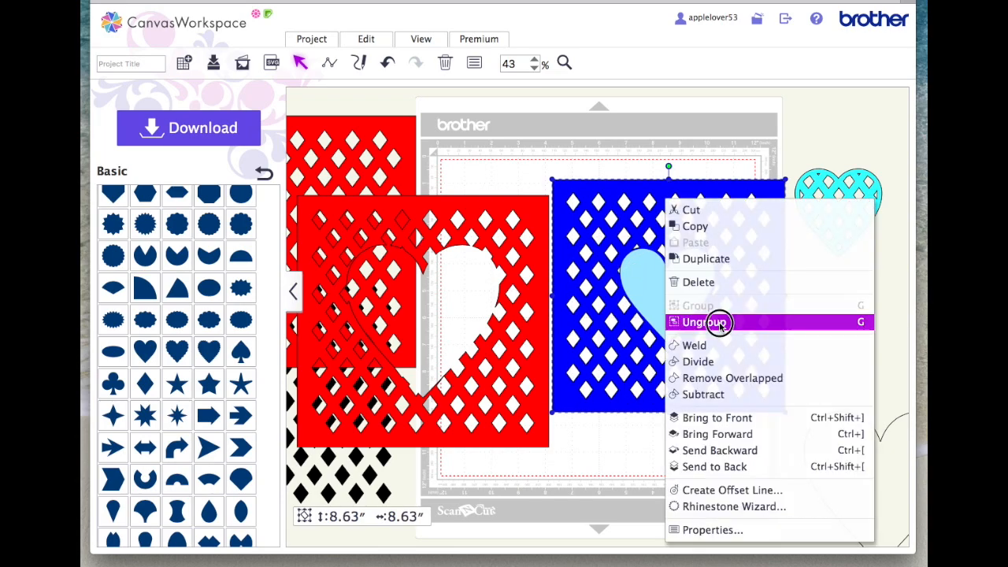
pyautogui.click(828, 308)
pyautogui.moveTo(694, 281); pyautogui.dragTo(906, 300)
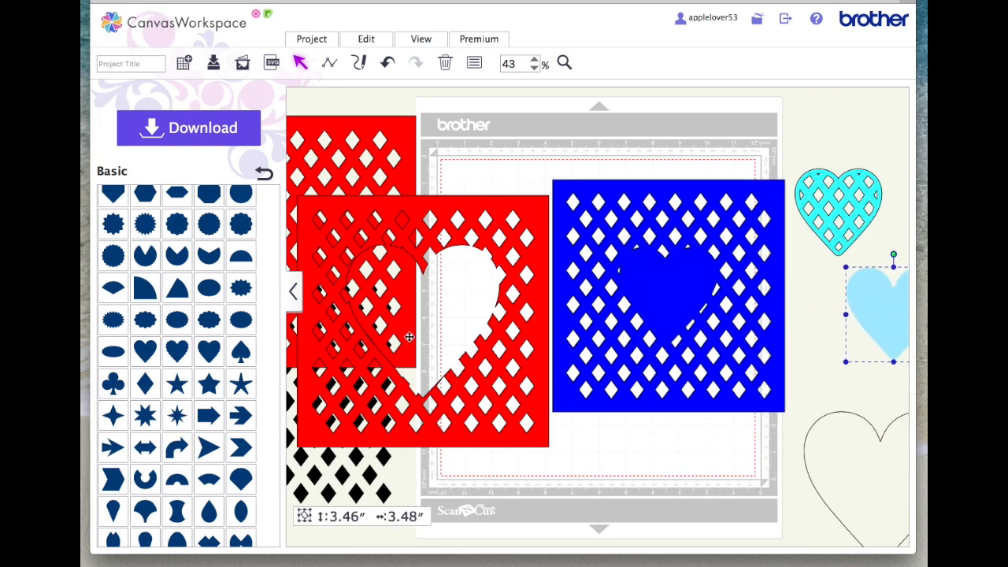
pyautogui.moveTo(465, 226); pyautogui.dragTo(493, 200)
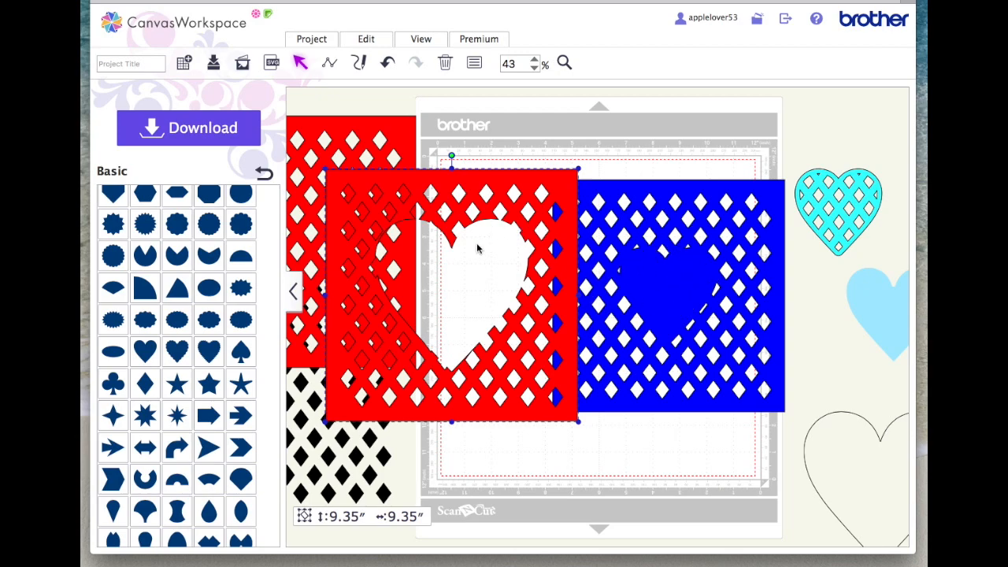
# Step: Place the light blue heart back over the solid heart on the blue panel and group the two
pyautogui.moveTo(560, 215)
pyautogui.mouseDown()
pyautogui.moveTo(744, 206)
pyautogui.moveTo(578, 211)
pyautogui.mouseUp()
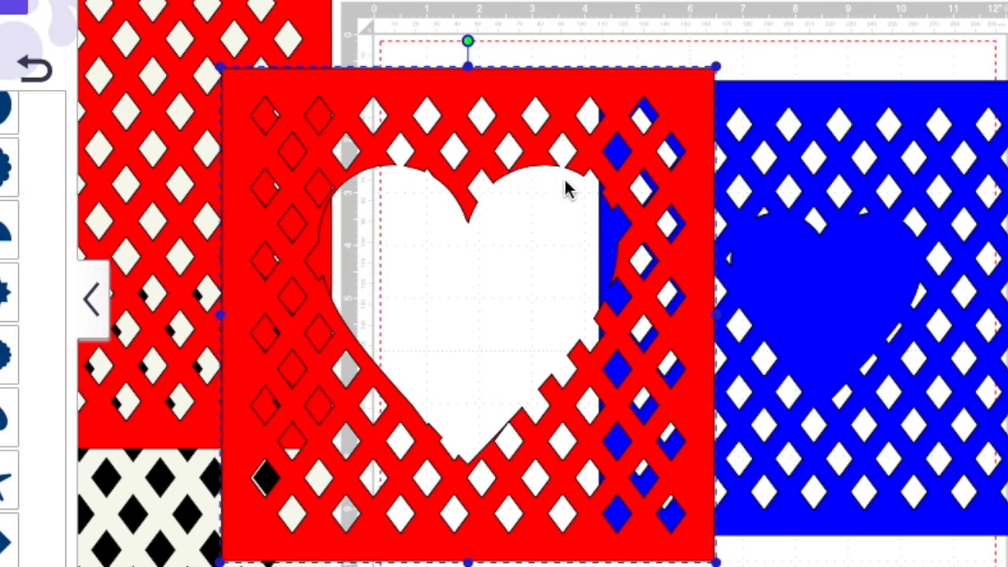
pyautogui.moveTo(839, 303); pyautogui.dragTo(682, 284)
pyautogui.click(818, 288)
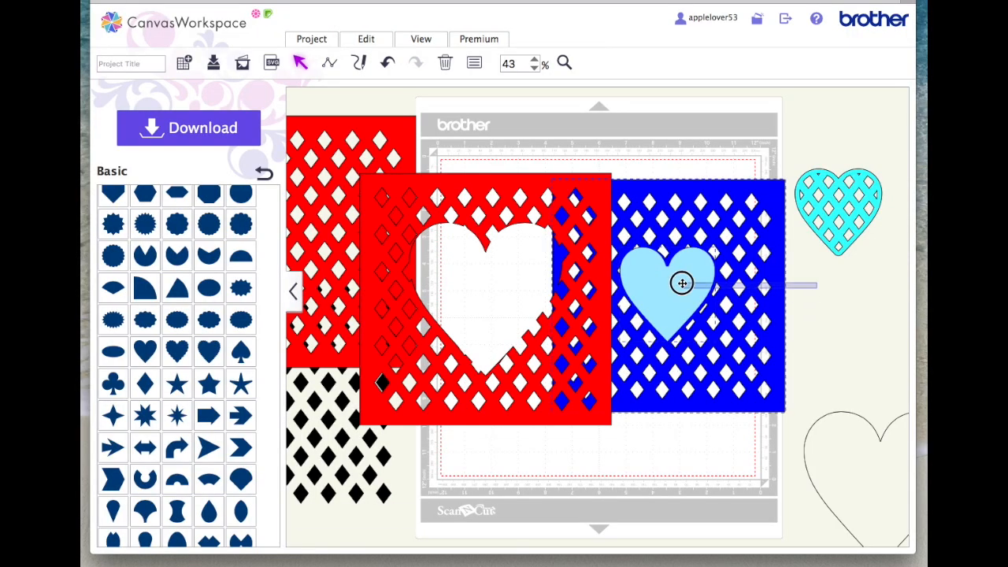
pyautogui.rightClick(682, 282)
pyautogui.click(756, 306)
# Step: Shrink the blue design to about 5.55 in square off the mat, and move the red heart-cutout panel to the middle of the mat
pyautogui.moveTo(788, 180); pyautogui.dragTo(702, 263)
pyautogui.moveTo(636, 345); pyautogui.dragTo(878, 314)
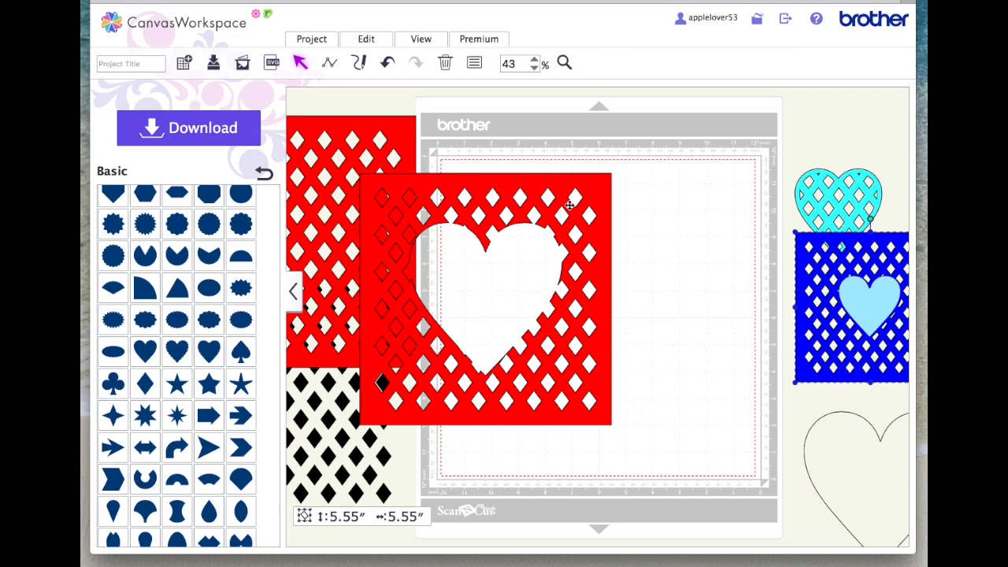
pyautogui.moveTo(532, 188); pyautogui.dragTo(637, 194)
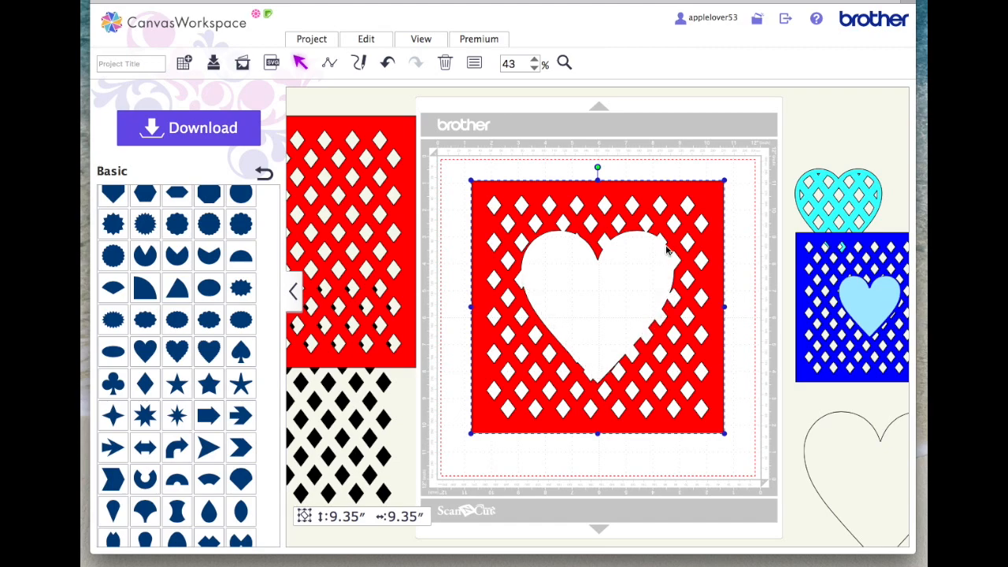
# Step: Bring the heart outline onto the mat and shift the red heart-cutout panel aside so the outline stands alone
pyautogui.moveTo(857, 481); pyautogui.dragTo(691, 359)
pyautogui.moveTo(716, 209); pyautogui.dragTo(490, 204)
pyautogui.moveTo(701, 361); pyautogui.dragTo(653, 264)
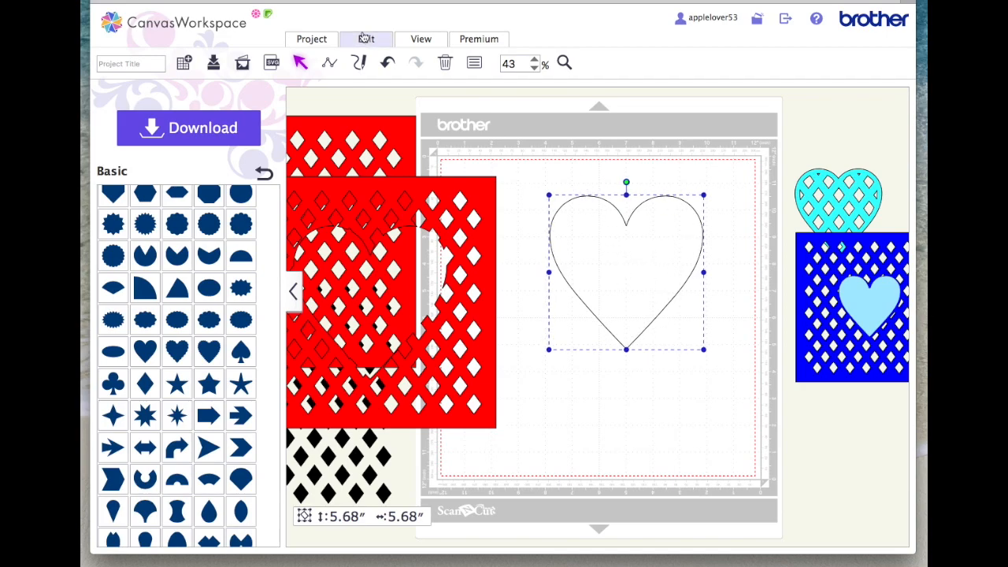
# Step: Create an outward, round-cornered offset line around the heart outline with slightly increased spacing, leaving the original as is
pyautogui.click(383, 47)
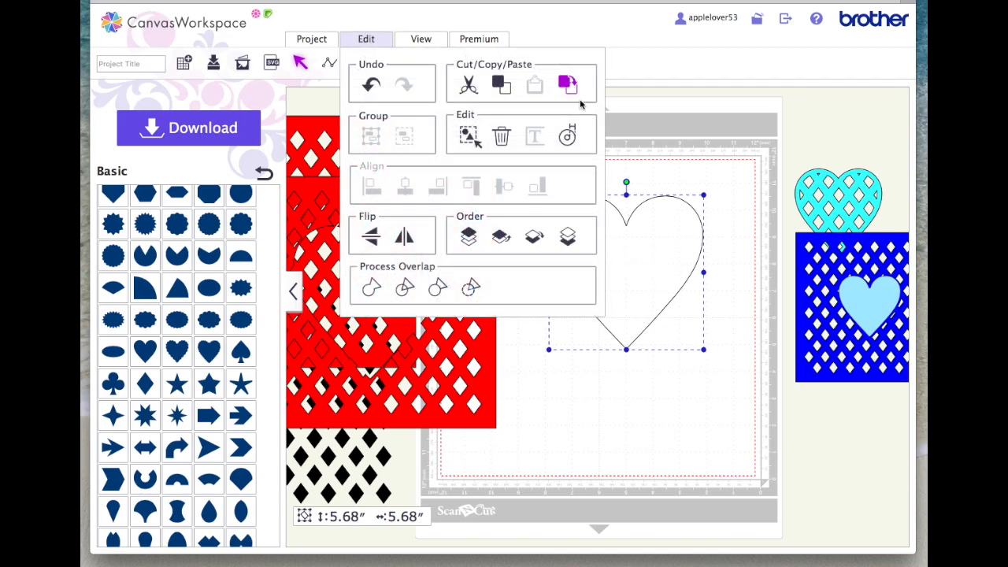
pyautogui.click(571, 141)
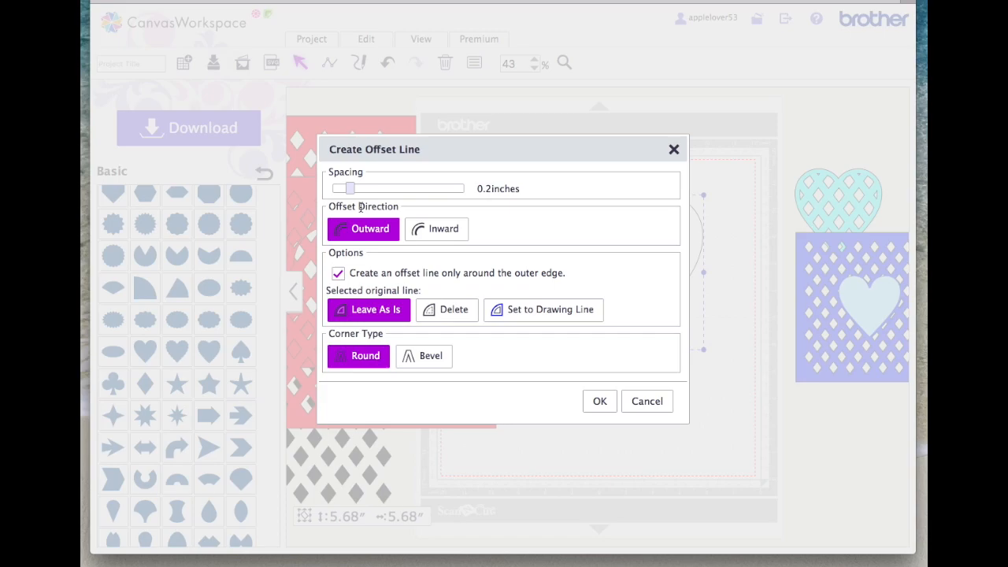
pyautogui.moveTo(350, 189); pyautogui.dragTo(355, 189)
pyautogui.click(599, 400)
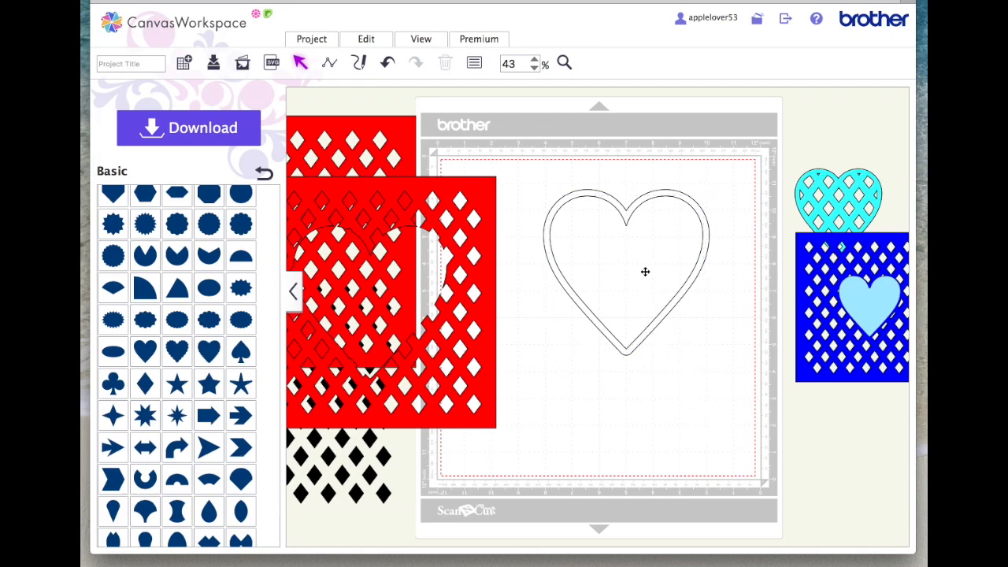
# Step: Send the outer offset heart to the back so the original heart outline lies on top
pyautogui.click(645, 272)
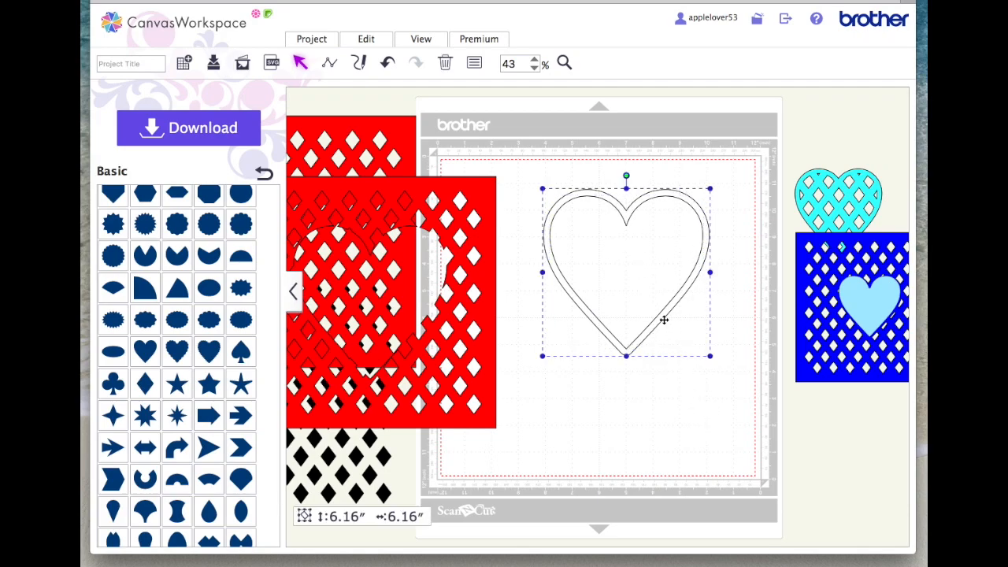
pyautogui.rightClick(630, 260)
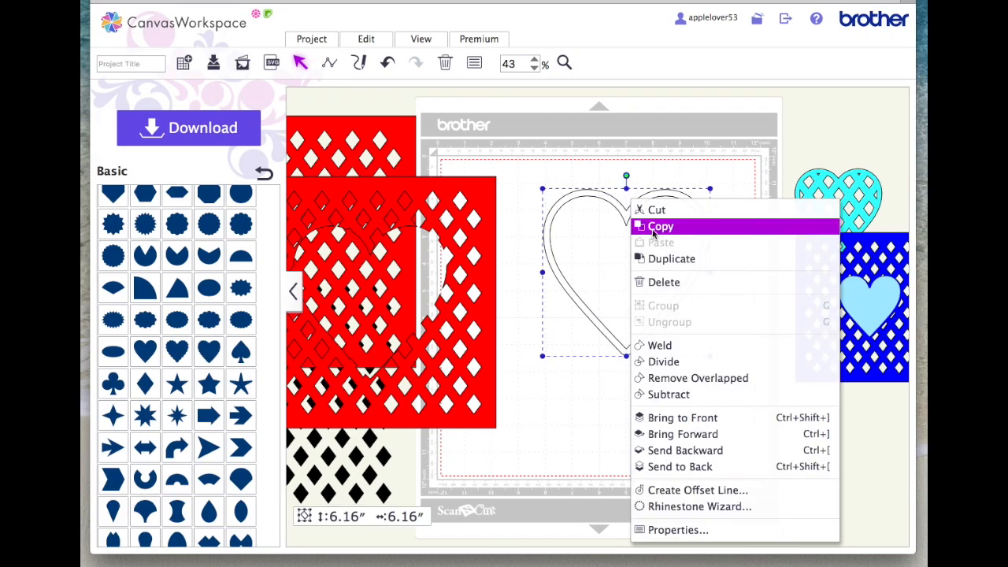
pyautogui.click(672, 465)
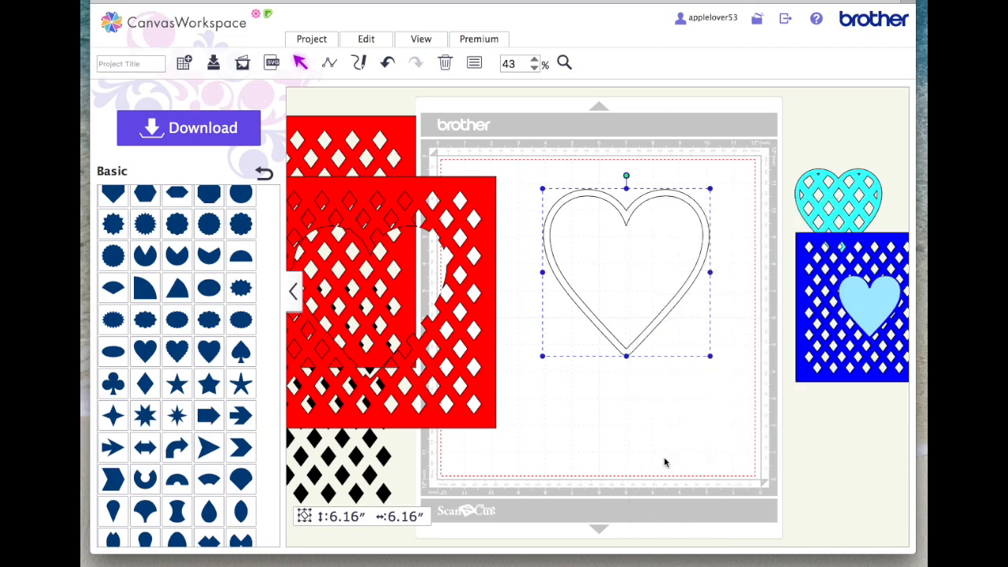
pyautogui.click(637, 407)
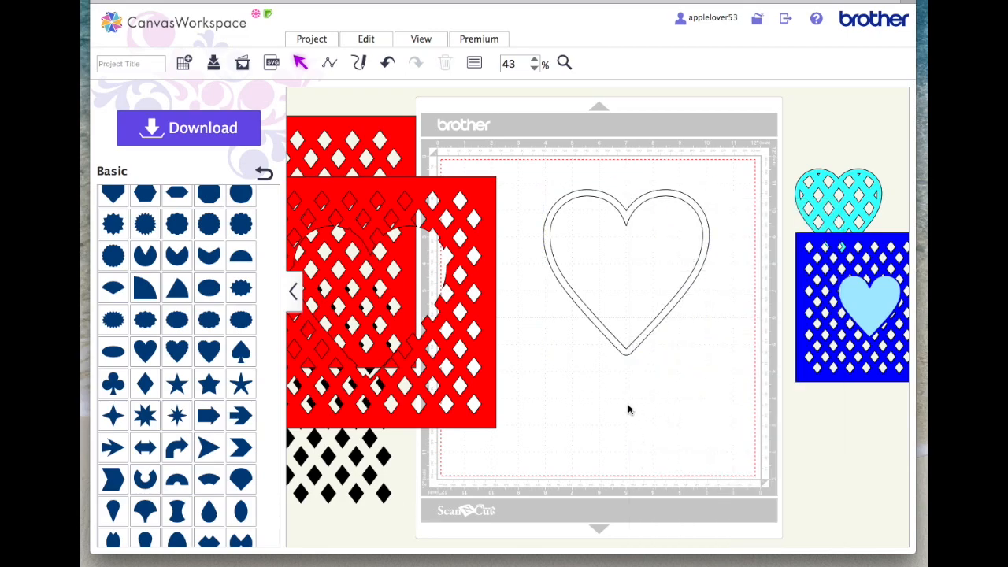
pyautogui.click(633, 258)
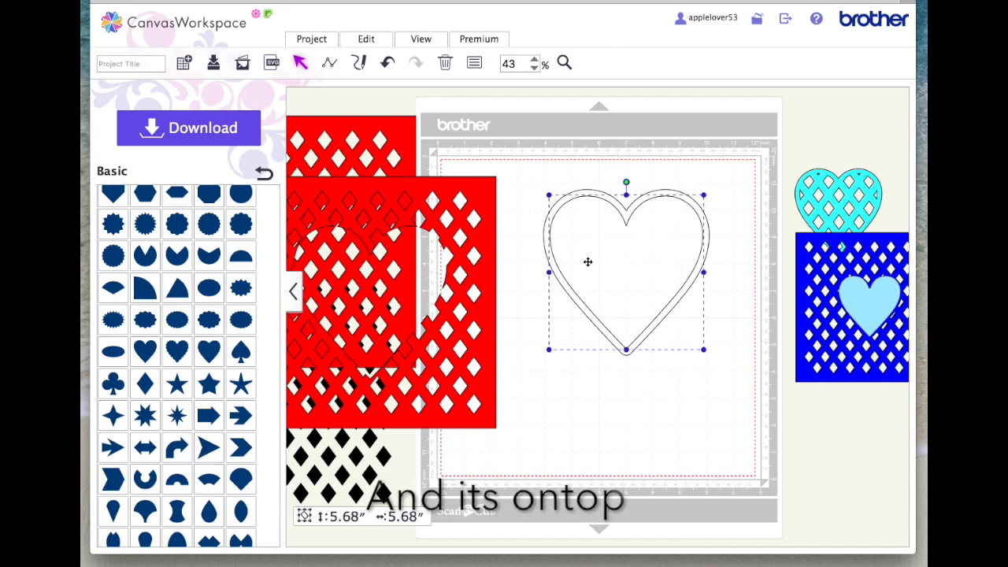
# Step: Center the two heart outlines on each other horizontally and vertically, and subtract the inner from the outer to form a ring
pyautogui.moveTo(560, 154); pyautogui.dragTo(640, 236)
pyautogui.click(367, 40)
pyautogui.click(402, 186)
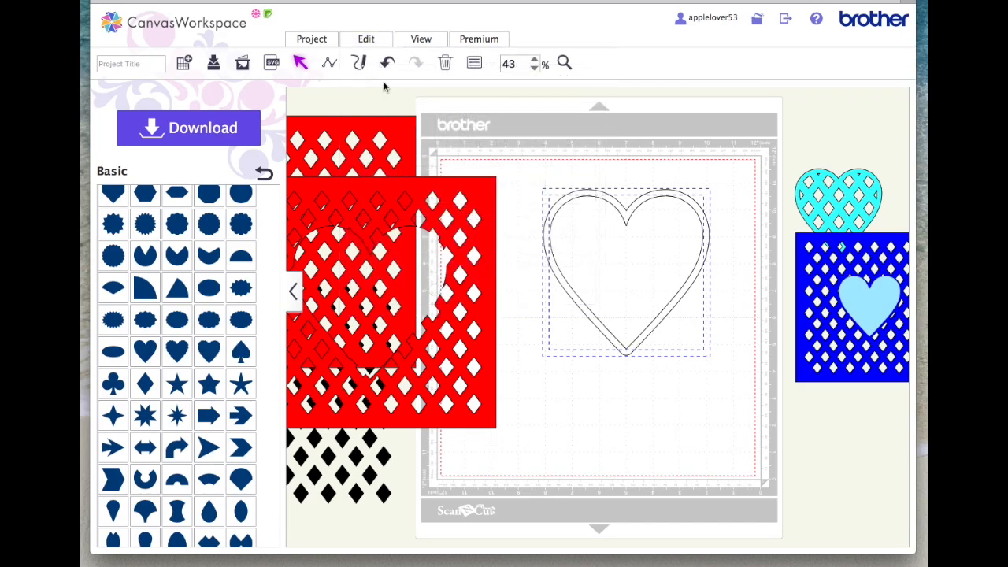
pyautogui.click(368, 39)
pyautogui.click(505, 187)
pyautogui.click(377, 44)
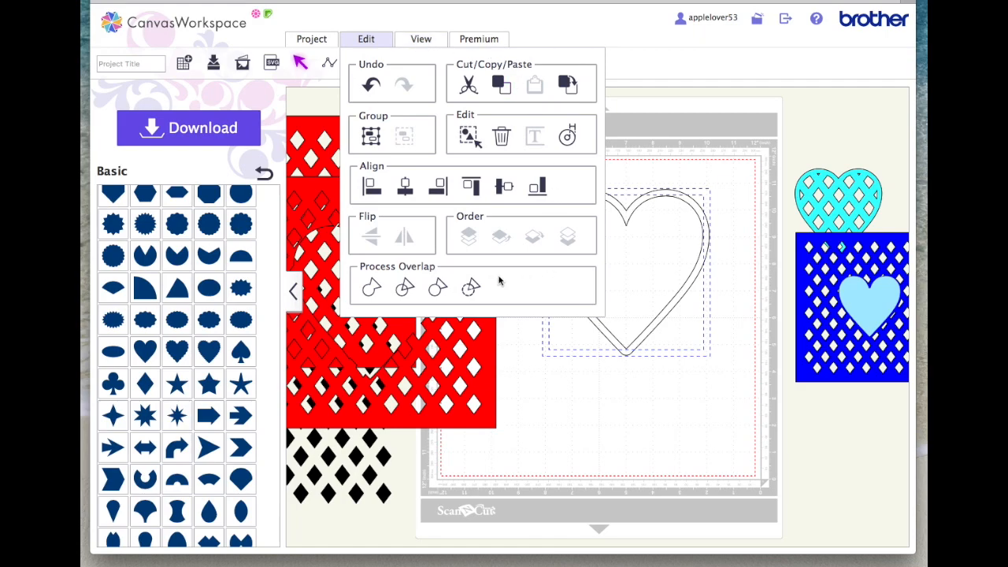
pyautogui.click(470, 282)
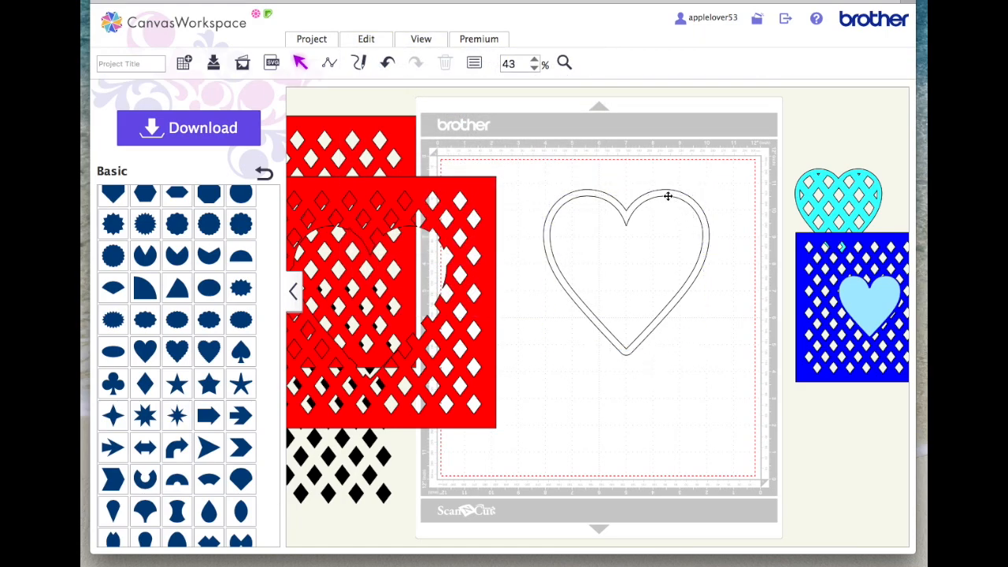
# Step: Fill the heart ring with black
pyautogui.click(692, 205)
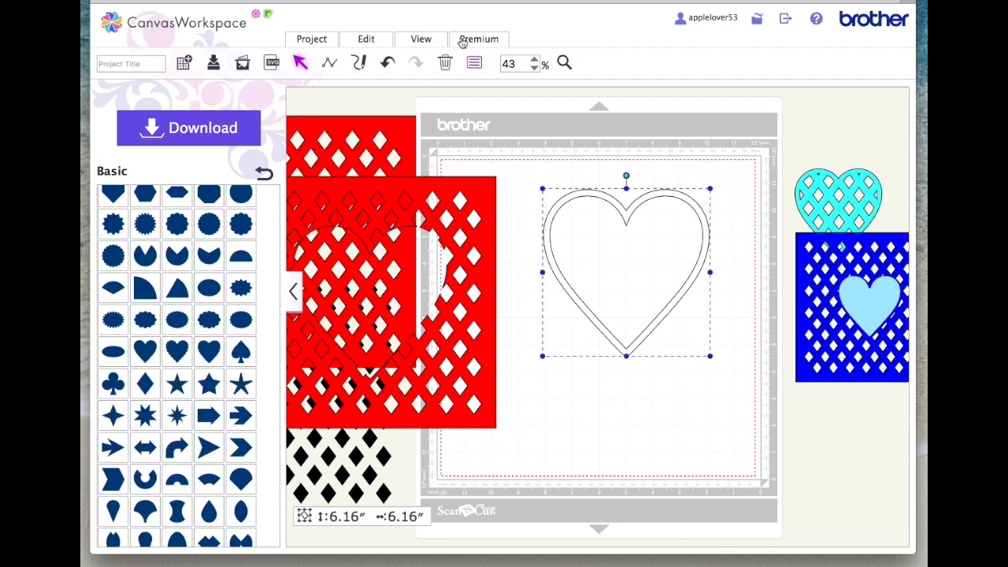
pyautogui.click(478, 63)
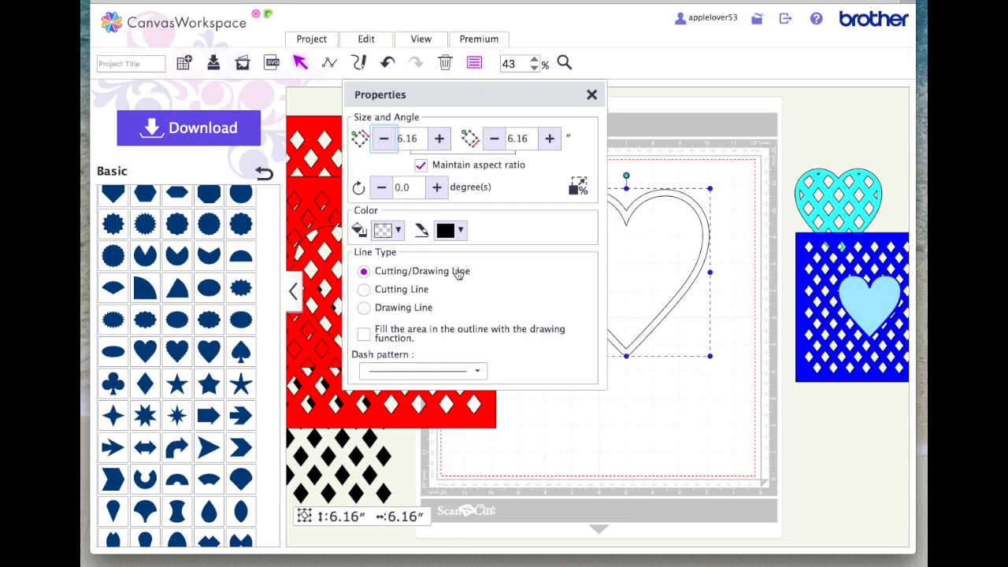
pyautogui.click(398, 230)
pyautogui.click(422, 259)
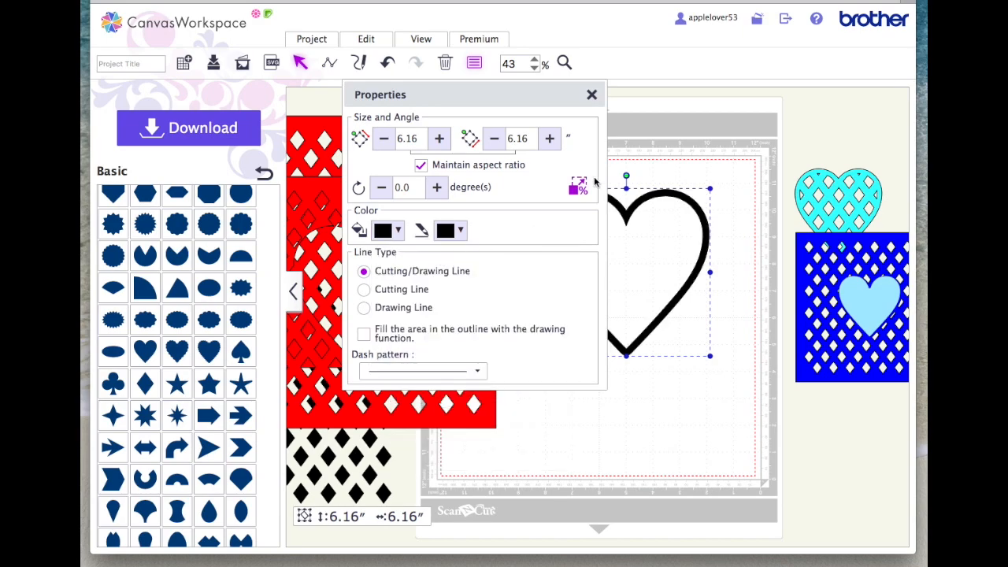
pyautogui.click(591, 95)
# Step: Move the red heart-cutout panel back onto the mat and lay the black heart ring over its cutout
pyautogui.moveTo(697, 206); pyautogui.dragTo(833, 359)
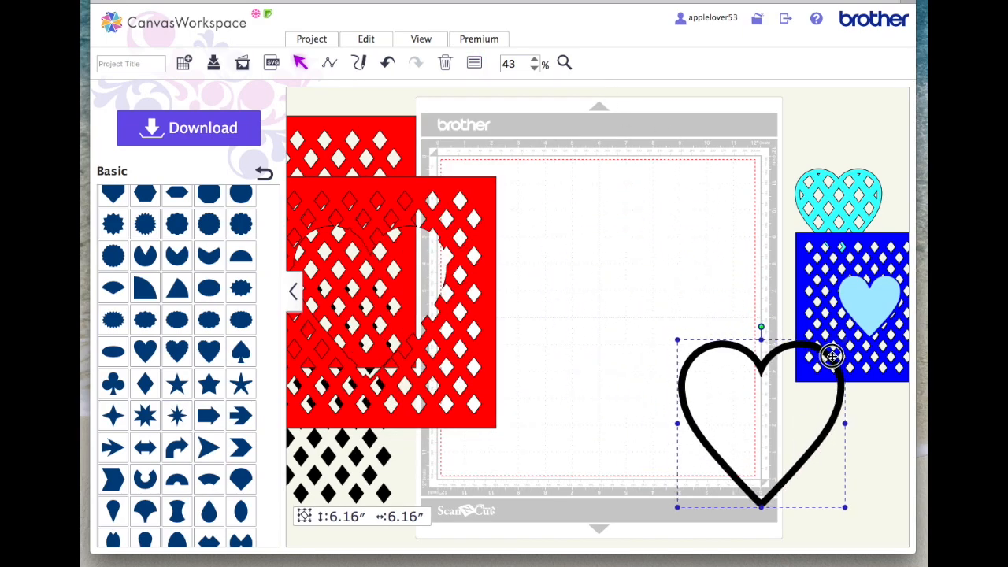
pyautogui.moveTo(478, 387); pyautogui.dragTo(680, 385)
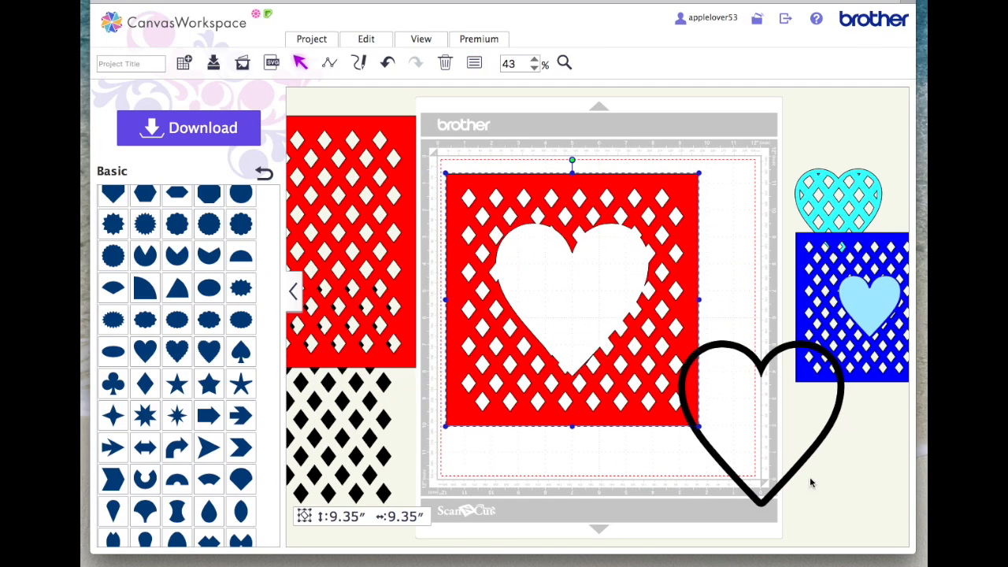
pyautogui.moveTo(767, 493); pyautogui.dragTo(581, 376)
# Step: Center the black heart ring horizontally and vertically on the red heart-cutout panel
pyautogui.moveTo(714, 458); pyautogui.dragTo(565, 296)
pyautogui.click(376, 38)
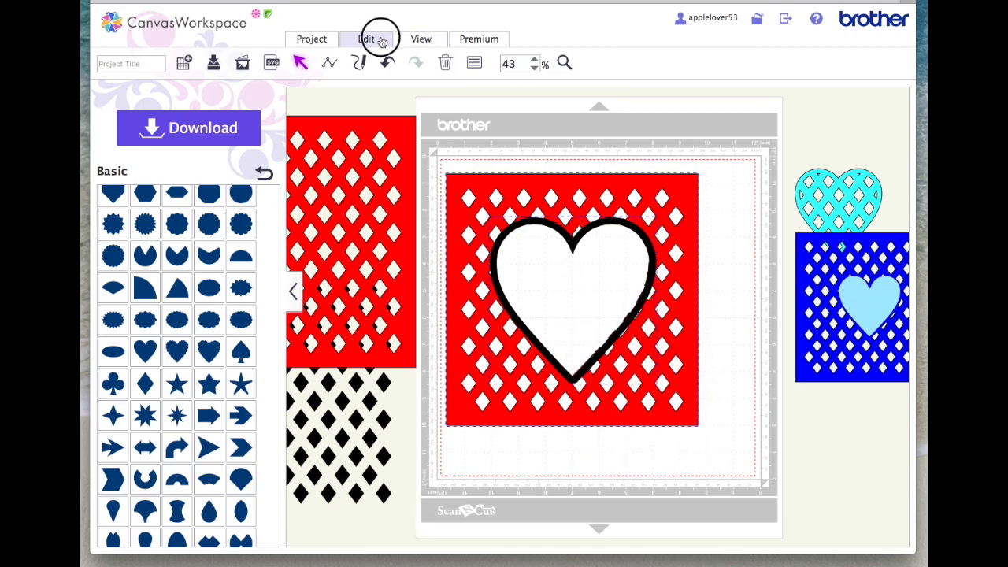
pyautogui.click(405, 186)
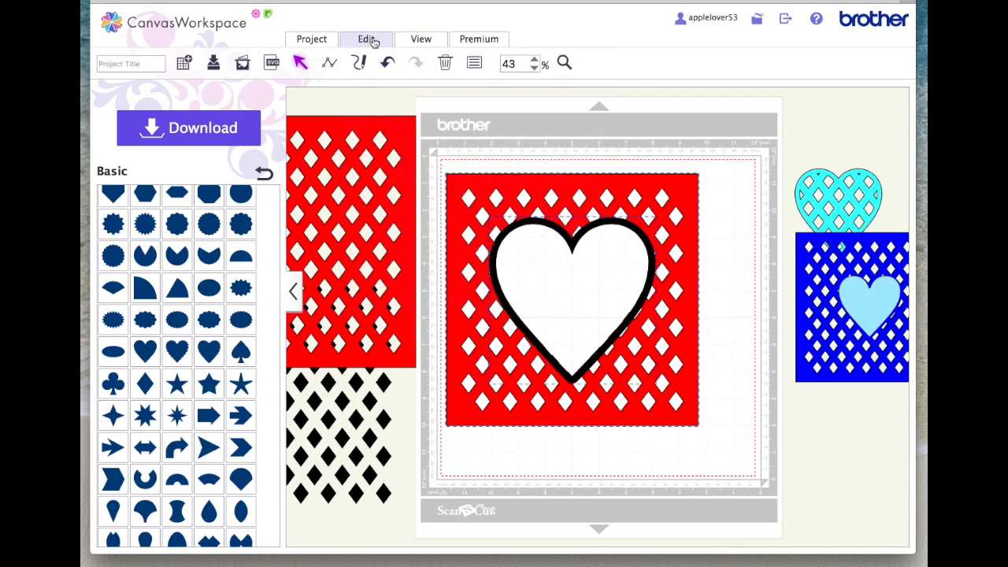
pyautogui.click(367, 39)
pyautogui.click(506, 186)
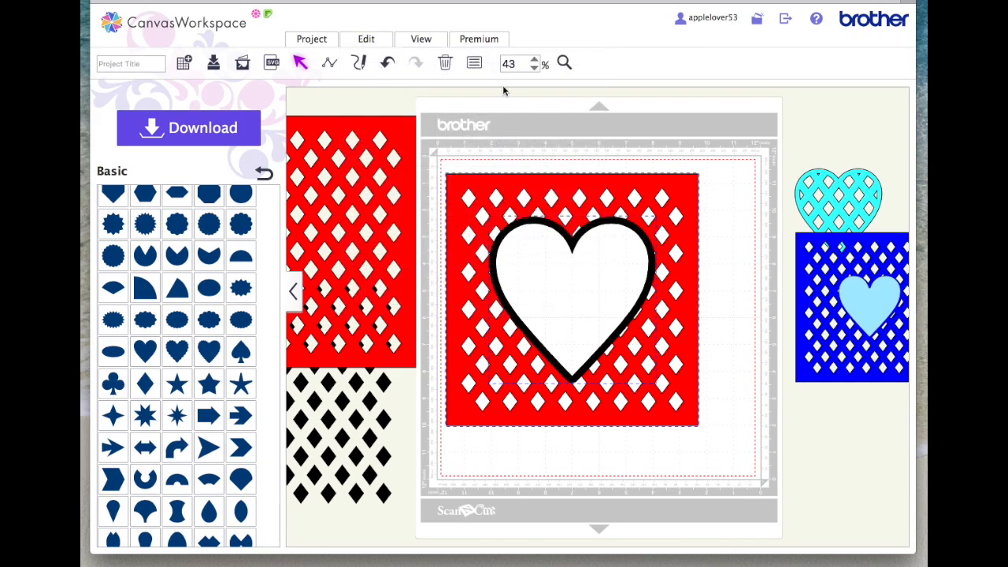
# Step: Try to weld the black heart ring to the red panel
pyautogui.click(367, 39)
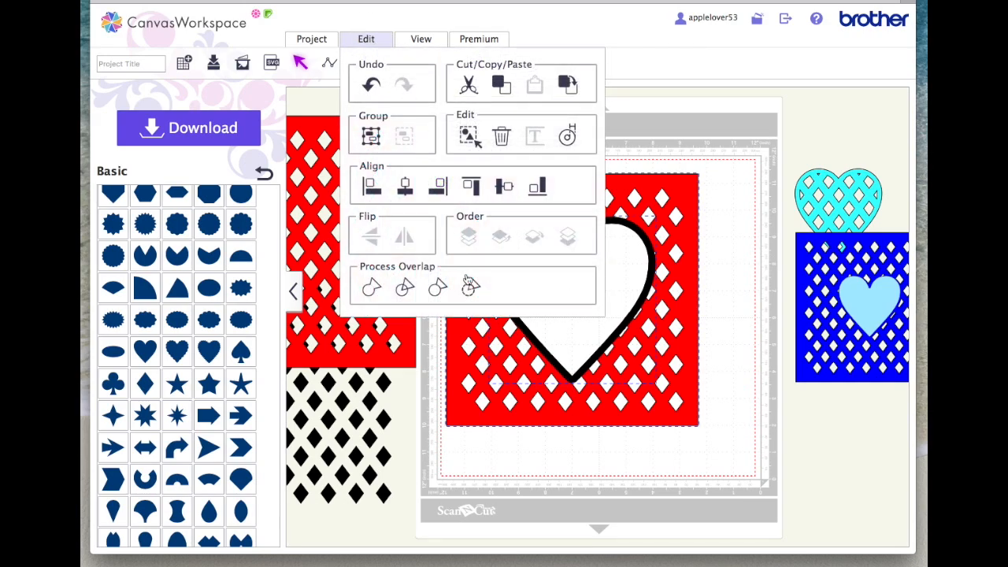
pyautogui.click(372, 289)
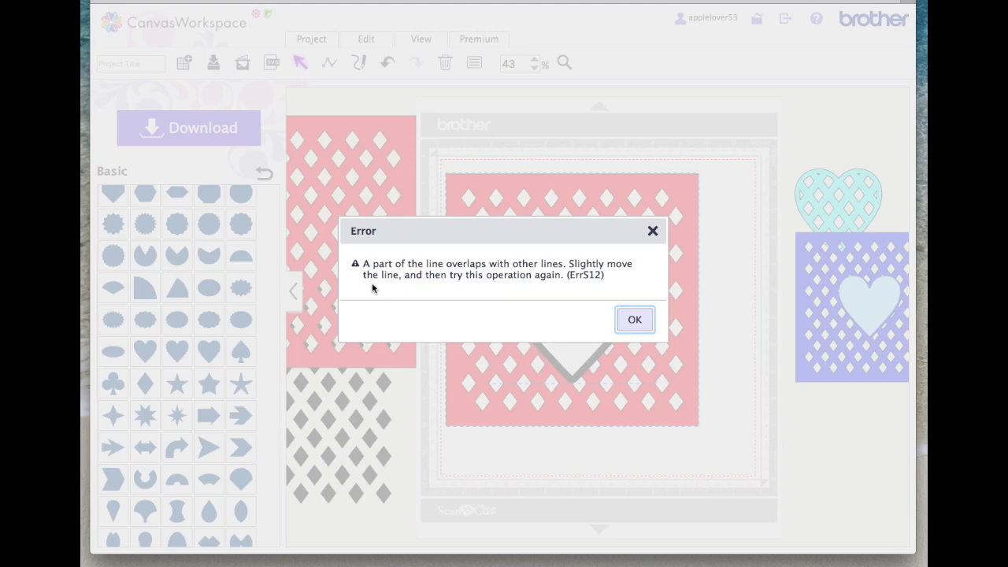
pyautogui.click(650, 317)
# Step: Move the black heart ring off the red panel's heart cutout and back over it
pyautogui.click(720, 244)
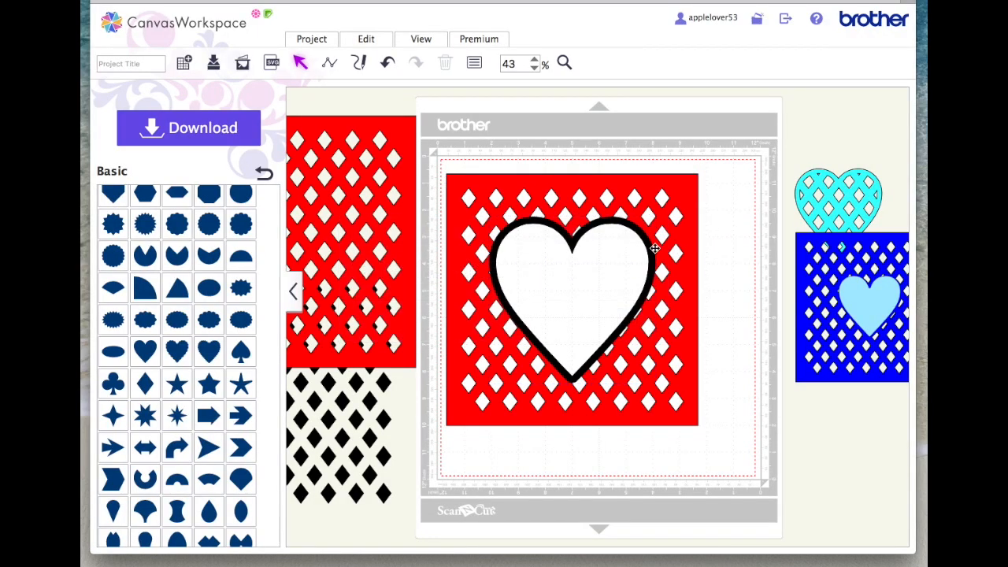
pyautogui.click(655, 249)
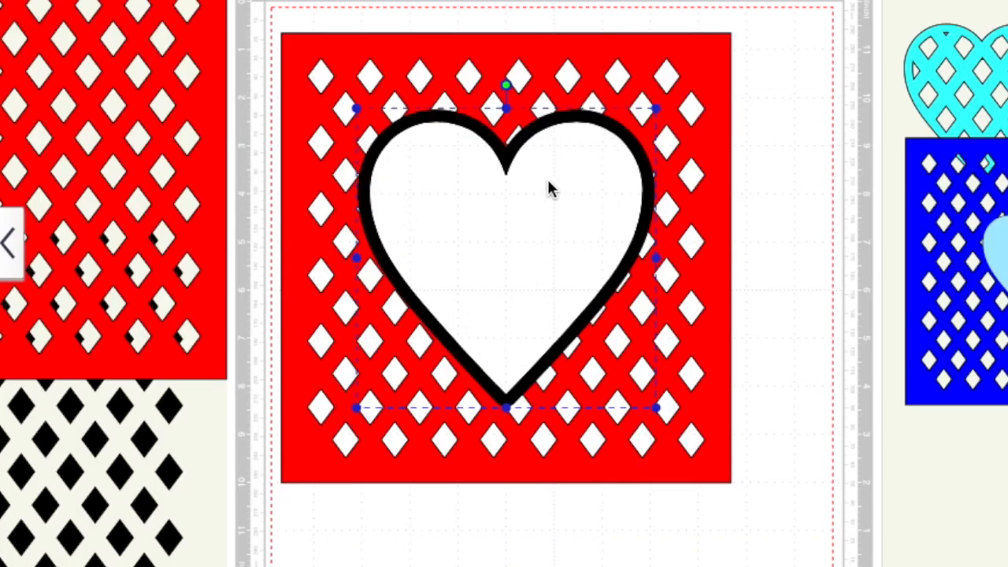
pyautogui.moveTo(648, 151); pyautogui.dragTo(775, 226)
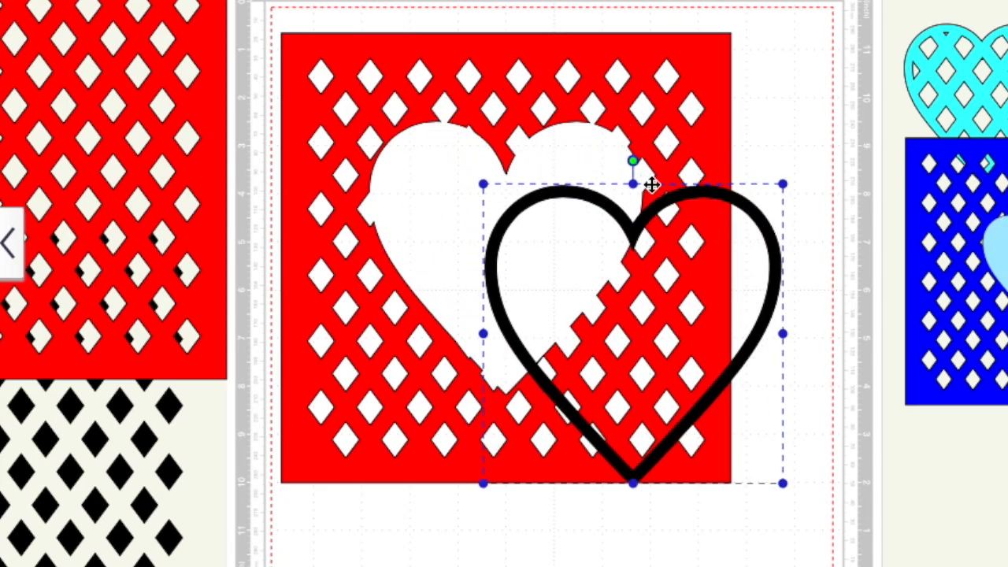
pyautogui.moveTo(754, 324); pyautogui.dragTo(653, 252)
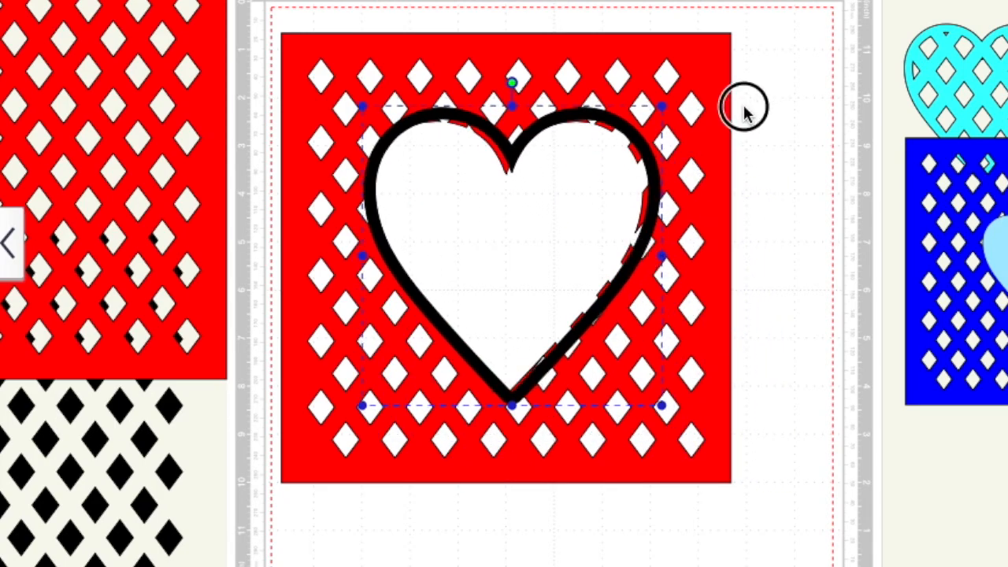
# Step: Re-center the black heart ring on the red panel in both directions
pyautogui.moveTo(744, 111); pyautogui.dragTo(533, 158)
pyautogui.click(586, 34)
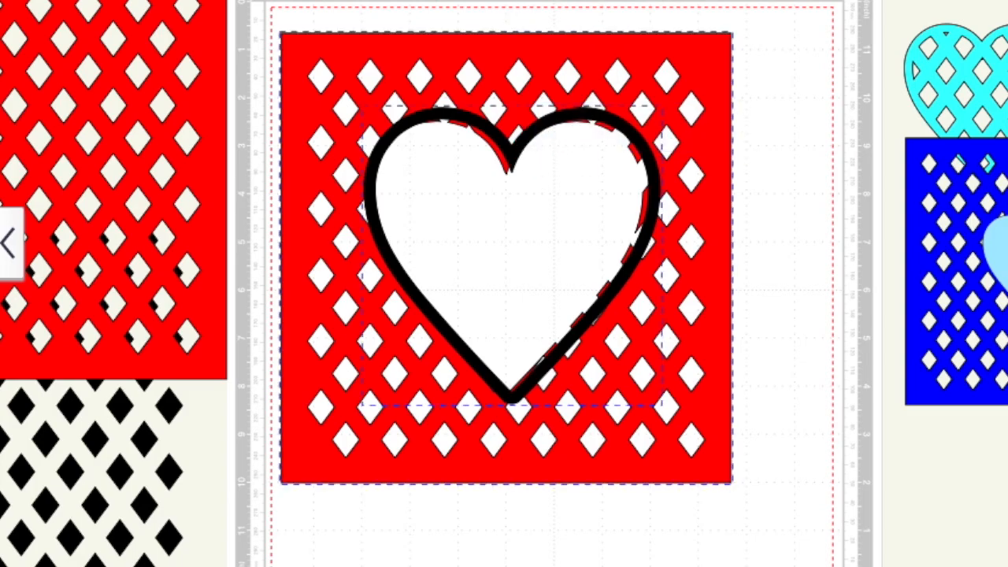
pyautogui.click(149, 2)
pyautogui.click(207, 57)
pyautogui.click(150, 1)
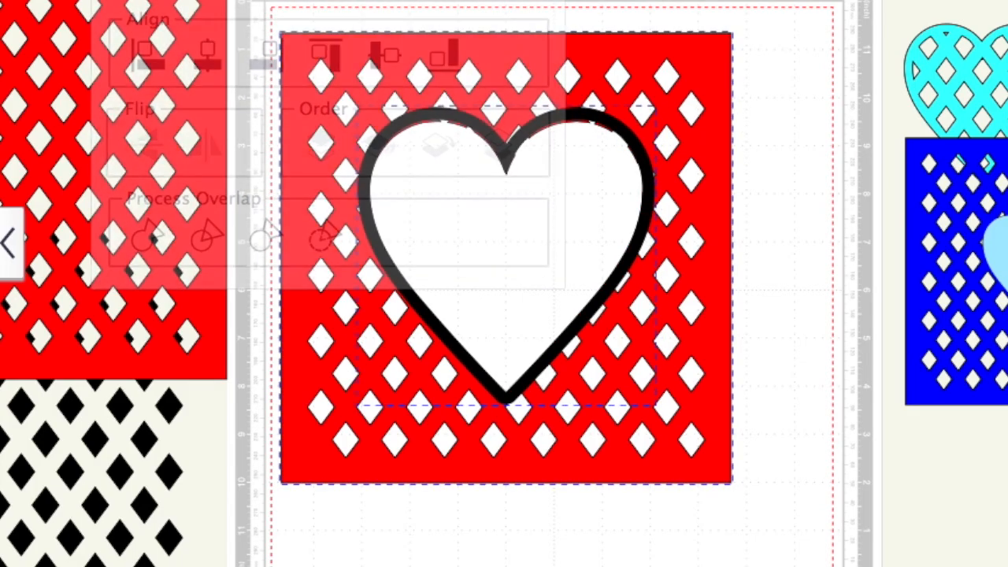
pyautogui.click(380, 57)
# Step: Shrink the black heart ring slightly and center it horizontally and vertically on the red panel
pyautogui.click(765, 290)
pyautogui.click(595, 112)
pyautogui.moveTo(653, 109); pyautogui.dragTo(642, 120)
pyautogui.moveTo(725, 519); pyautogui.dragTo(493, 472)
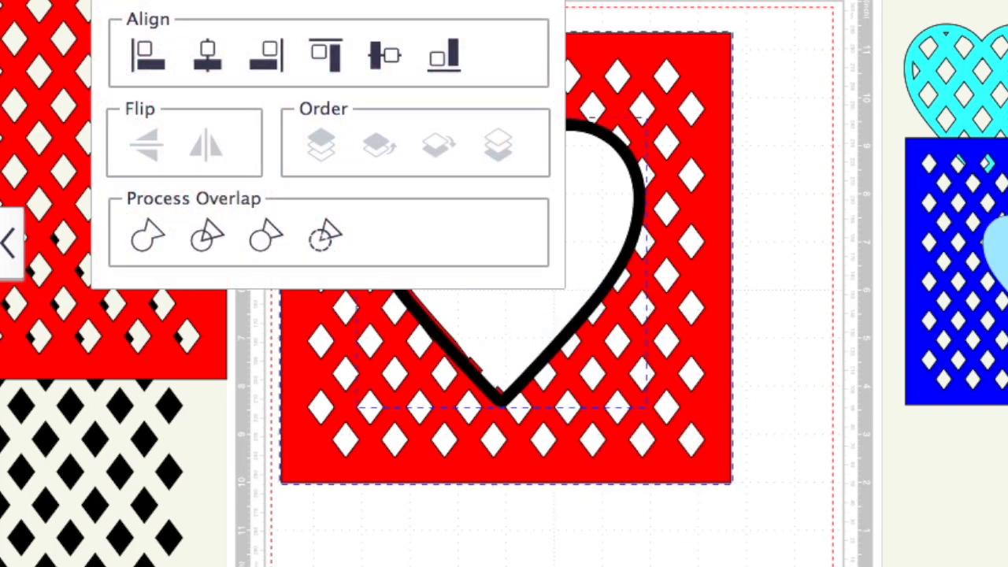
pyautogui.click(202, 49)
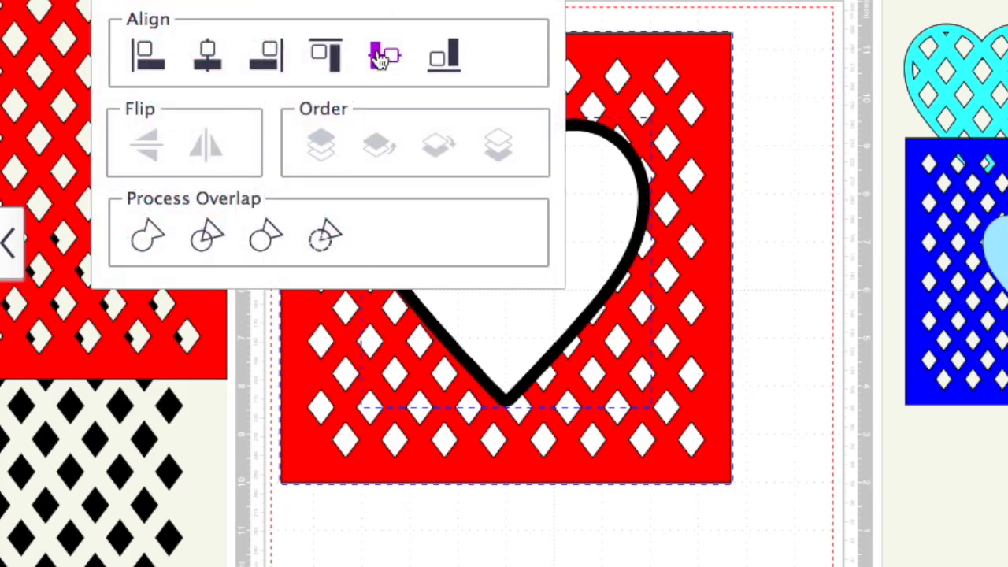
pyautogui.click(383, 49)
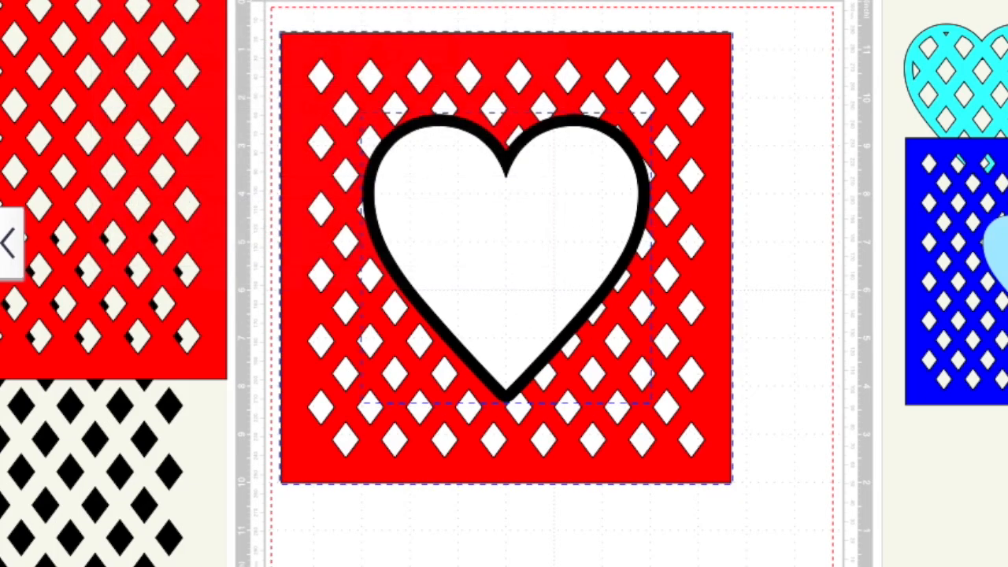
# Step: Weld the black heart ring to the red lattice panel and move the merged panel slightly on the mat
pyautogui.click(315, 1)
pyautogui.click(151, 238)
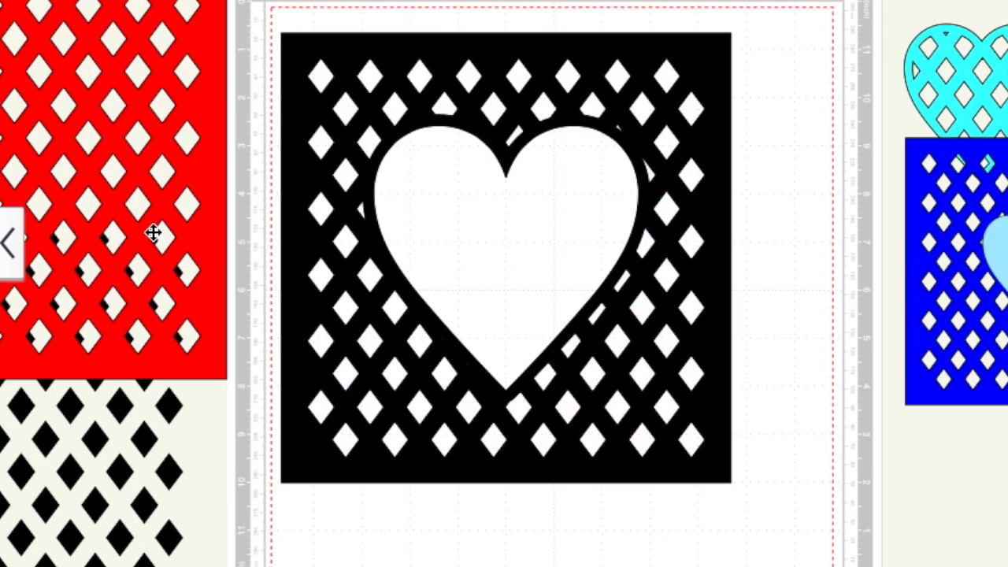
pyautogui.moveTo(637, 349)
pyautogui.mouseDown()
pyautogui.moveTo(651, 322)
pyautogui.moveTo(654, 349)
pyautogui.mouseUp()
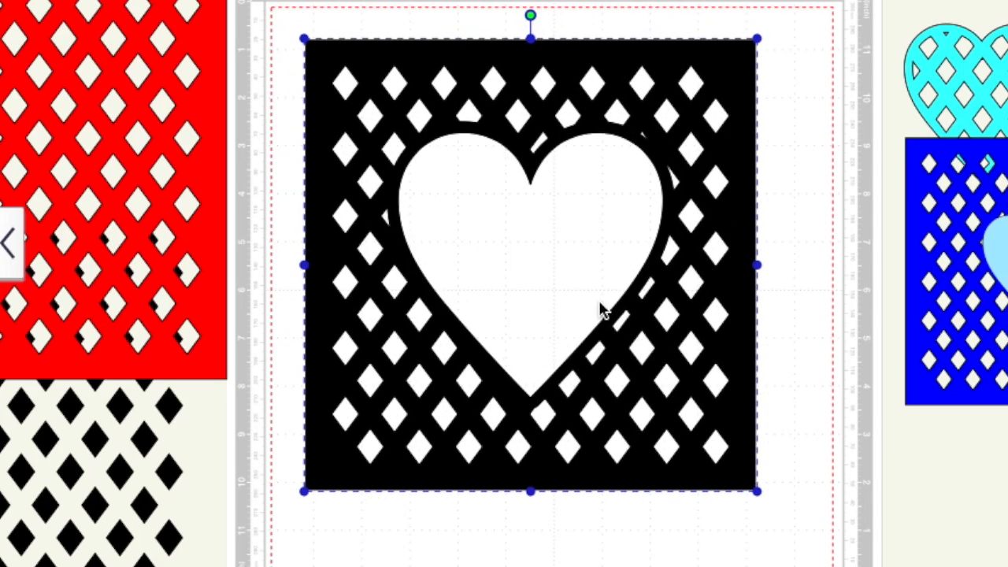
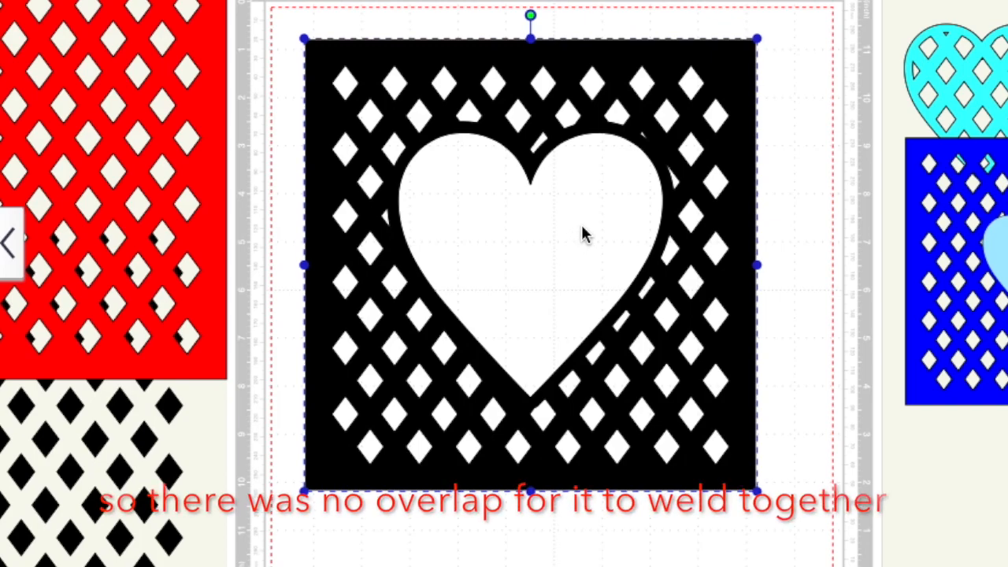
pyautogui.scroll(1, 649, 150)
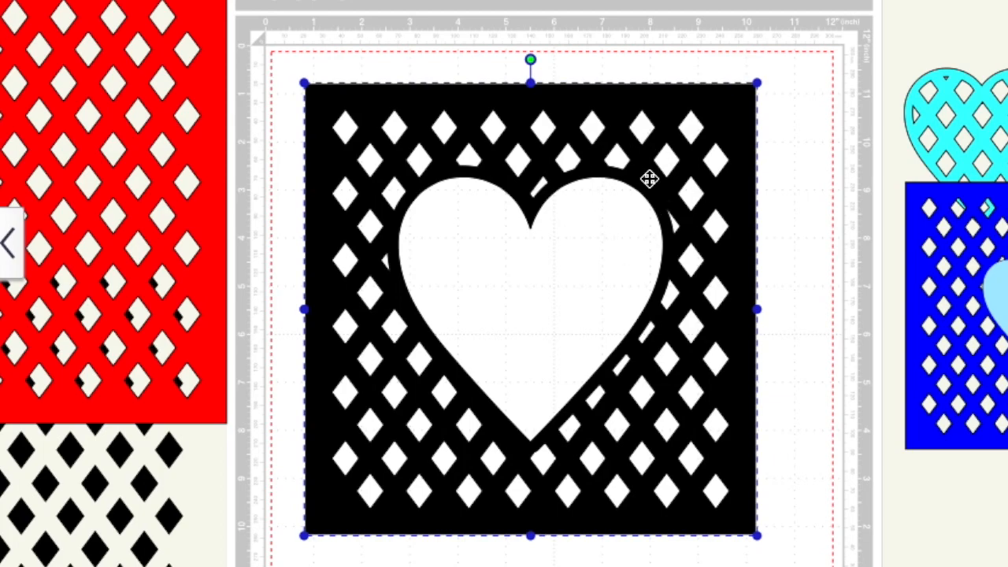
pyautogui.moveTo(737, 231); pyautogui.dragTo(719, 221)
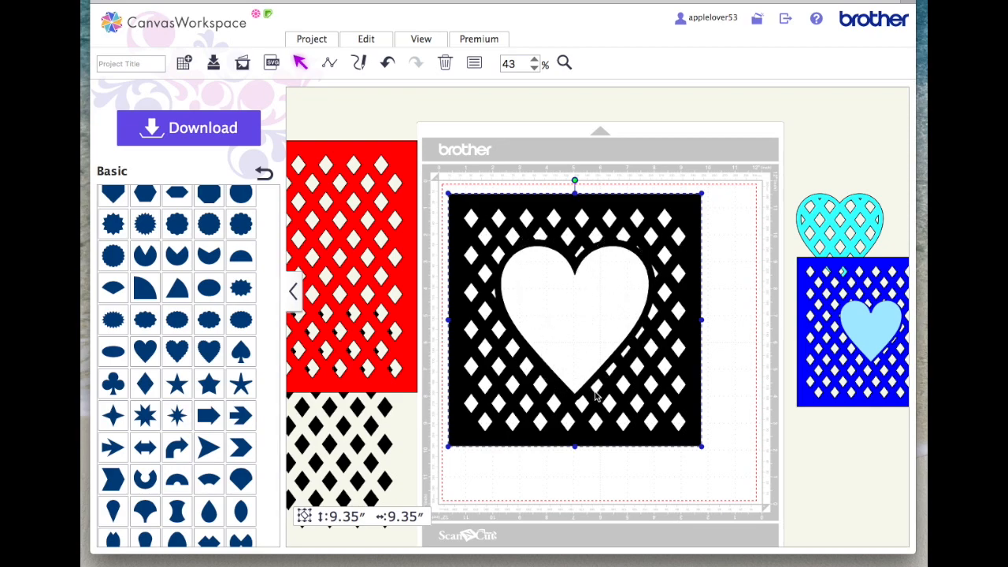
# Step: Shrink the black heart panel to just under half the mat's width and place the blue heart panel beside it on the mat
pyautogui.moveTo(702, 193); pyautogui.dragTo(603, 290)
pyautogui.moveTo(590, 370); pyautogui.dragTo(592, 286)
pyautogui.moveTo(865, 388); pyautogui.dragTo(700, 329)
pyautogui.rightClick(691, 275)
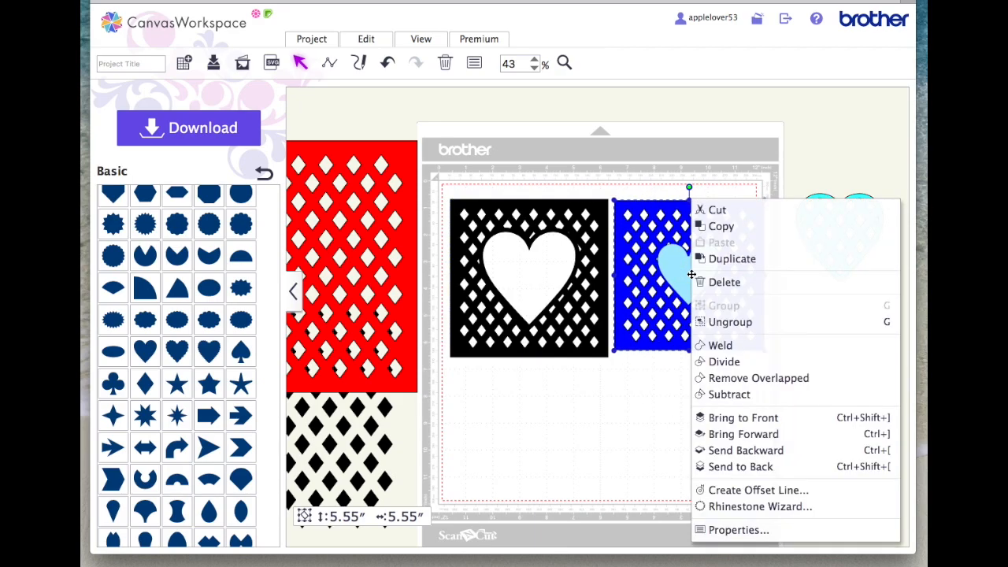
pyautogui.click(641, 397)
pyautogui.click(722, 245)
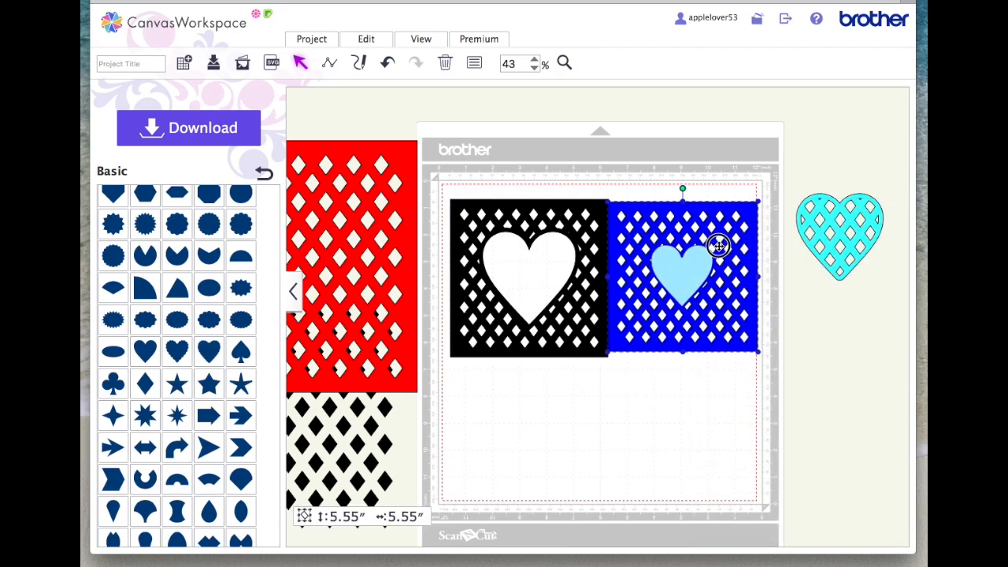
# Step: Enlarge the blue heart panel to about 5.82 inches square and shift both panels closer to the mat's upper edge
pyautogui.moveTo(762, 350); pyautogui.dragTo(765, 356)
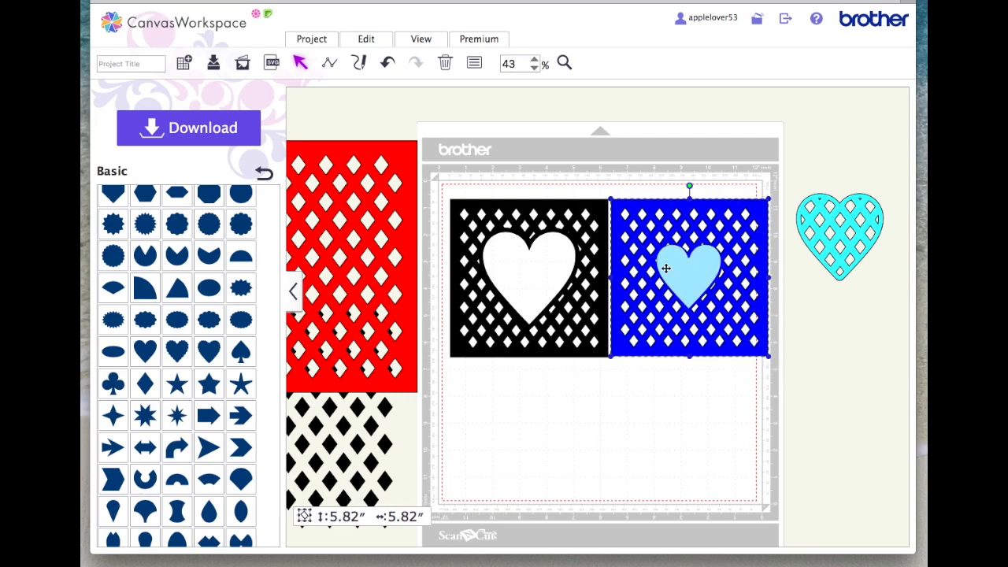
pyautogui.moveTo(582, 273)
pyautogui.mouseDown()
pyautogui.moveTo(567, 259)
pyautogui.moveTo(578, 260)
pyautogui.mouseUp()
pyautogui.moveTo(709, 276); pyautogui.dragTo(707, 266)
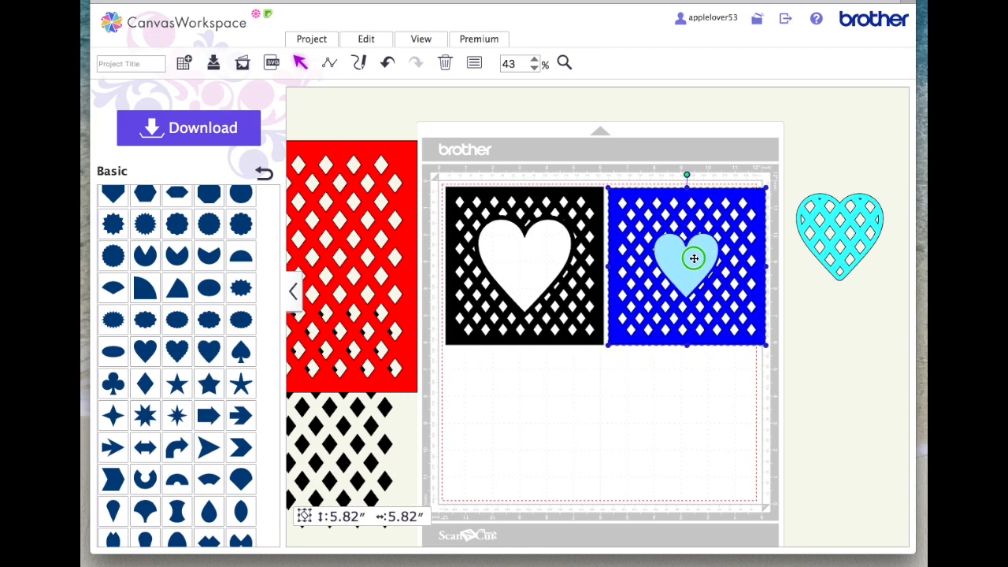
# Step: Ungroup the light blue heart from the blue panel and arrange it and the cyan lattice heart beneath the two panels
pyautogui.rightClick(695, 259)
pyautogui.click(733, 322)
pyautogui.moveTo(703, 262); pyautogui.dragTo(838, 381)
pyautogui.moveTo(851, 250); pyautogui.dragTo(522, 441)
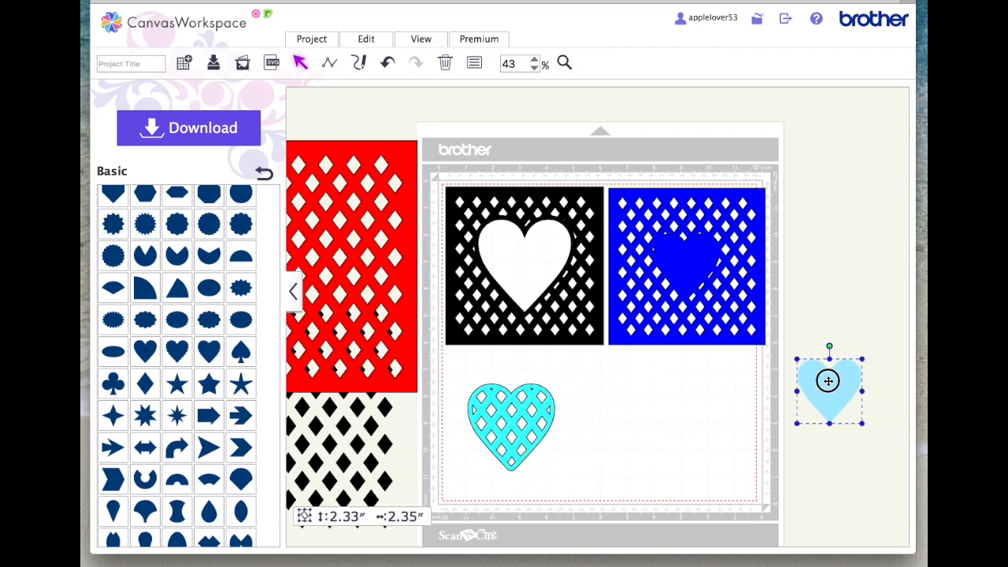
pyautogui.moveTo(828, 381); pyautogui.dragTo(660, 405)
pyautogui.click(822, 415)
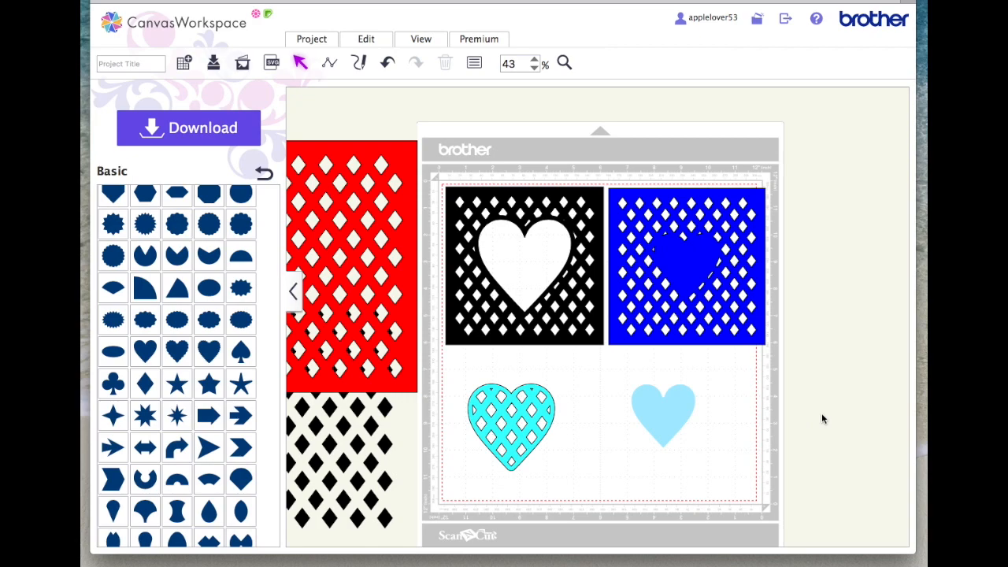
# Step: Try the loose black diamonds and the red lattice panel on the mat, bringing the red panel to the front, and move both back off
pyautogui.moveTo(370, 427); pyautogui.dragTo(739, 483)
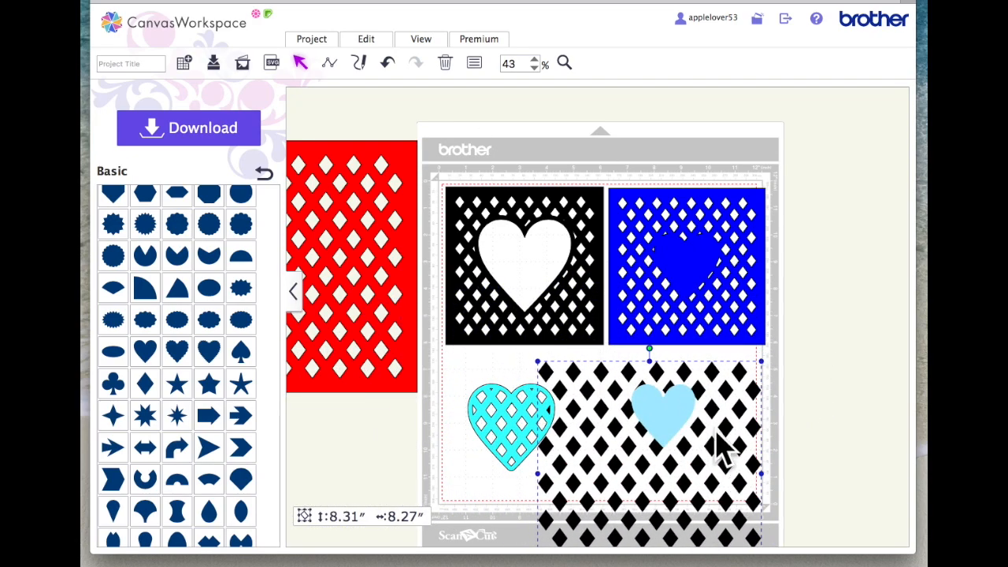
pyautogui.moveTo(739, 373); pyautogui.dragTo(326, 417)
pyautogui.moveTo(401, 221); pyautogui.dragTo(731, 331)
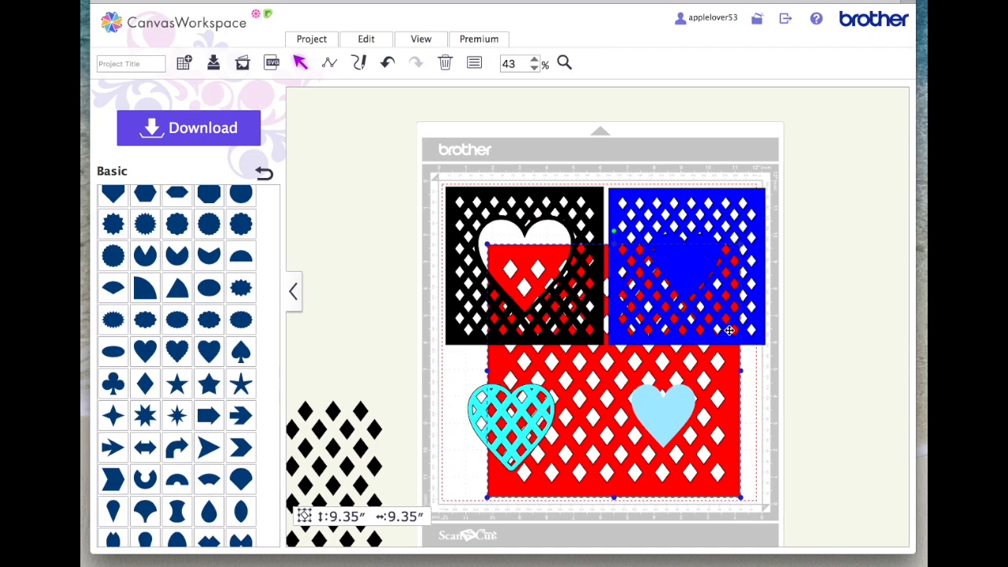
pyautogui.rightClick(727, 373)
pyautogui.click(767, 308)
pyautogui.click(781, 416)
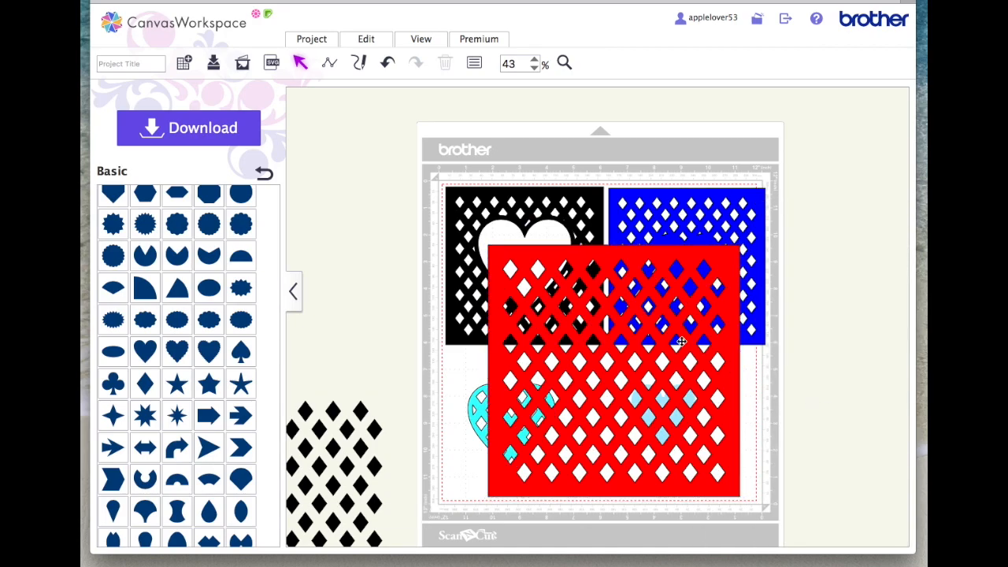
pyautogui.moveTo(721, 344); pyautogui.dragTo(713, 309)
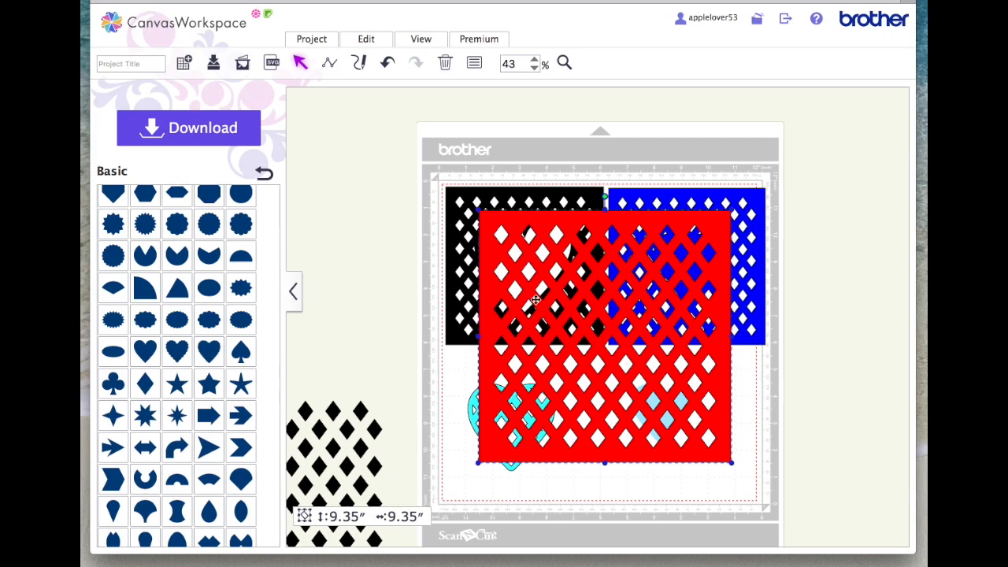
pyautogui.moveTo(651, 351); pyautogui.dragTo(382, 342)
# Step: Nudge the black heart panel down slightly and the cyan lattice heart up slightly on the mat
pyautogui.moveTo(519, 203)
pyautogui.mouseDown()
pyautogui.moveTo(520, 222)
pyautogui.moveTo(521, 212)
pyautogui.mouseUp()
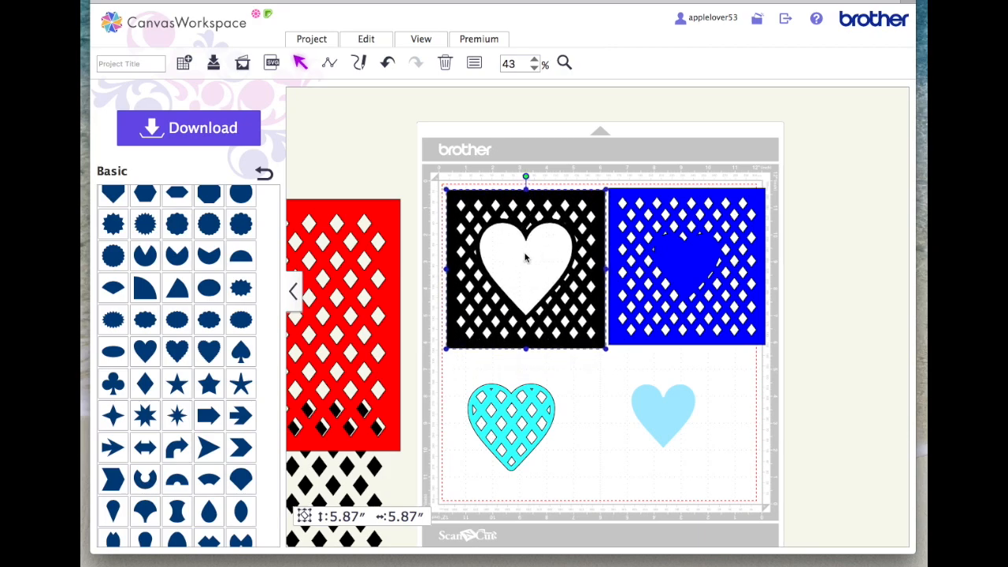
pyautogui.click(690, 260)
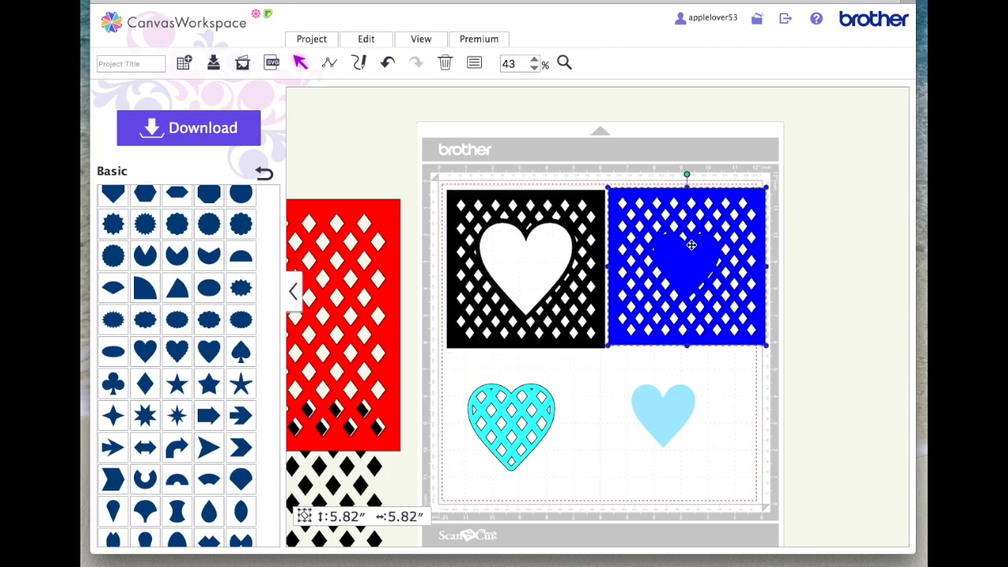
pyautogui.moveTo(516, 419); pyautogui.dragTo(517, 410)
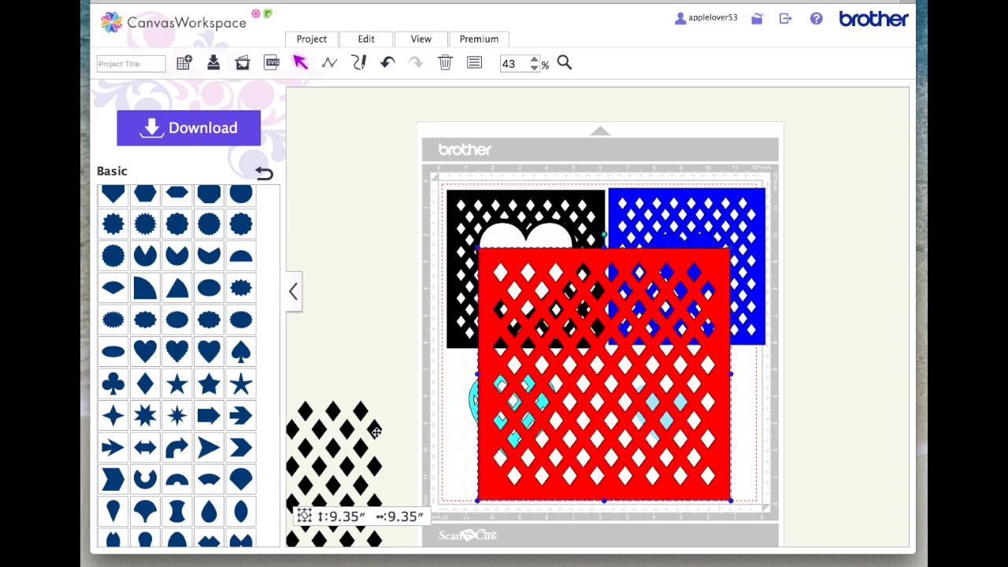
# Step: Delete the loose black diamond pattern and the plain red lattice panel
pyautogui.moveTo(381, 428); pyautogui.dragTo(512, 277)
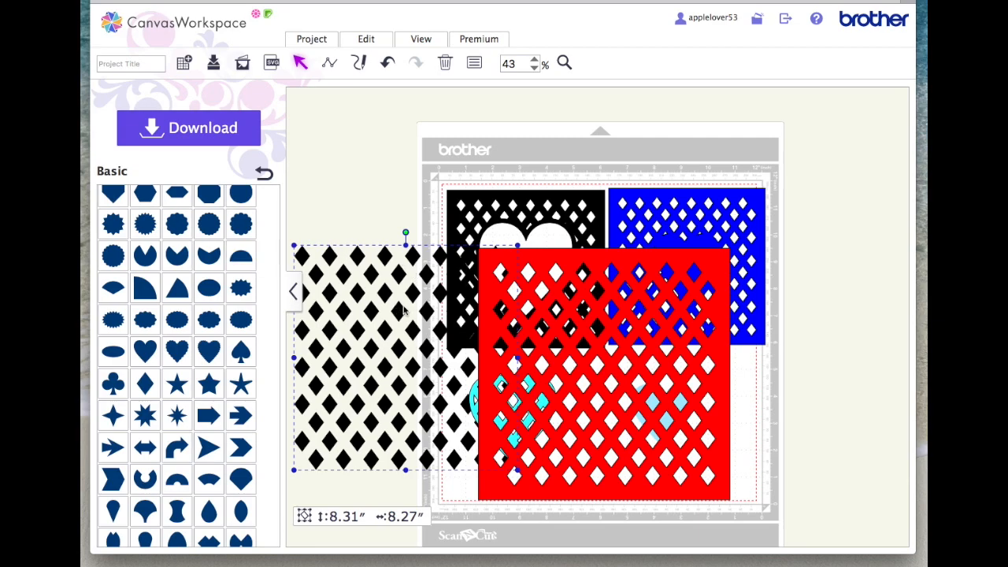
pyautogui.press('Delete')
pyautogui.click(591, 262)
pyautogui.press('Delete')
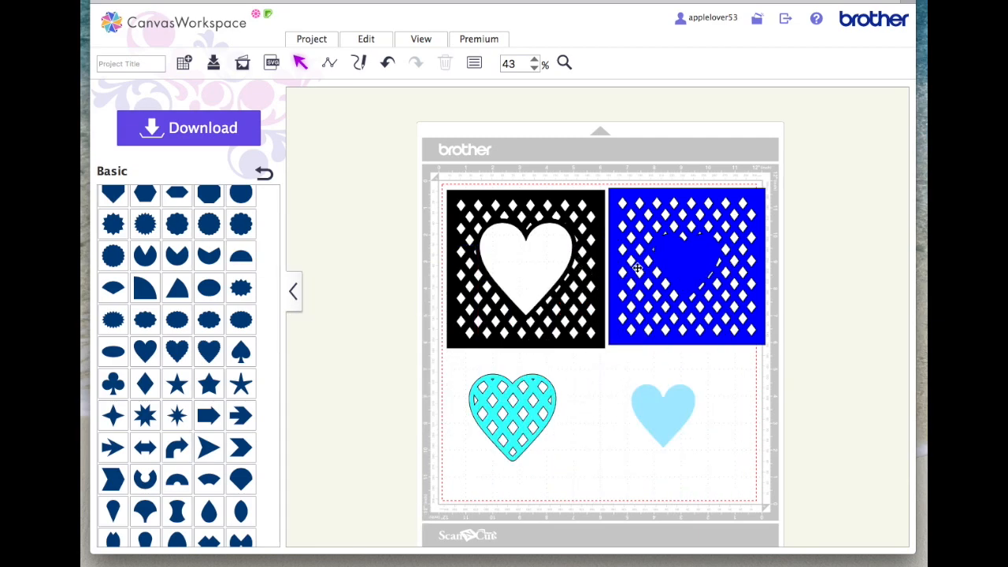
# Step: Move the blue panel inside the mat's cutting area and save the project with the title "Lattice shapes"
pyautogui.moveTo(695, 222)
pyautogui.mouseDown()
pyautogui.moveTo(669, 226)
pyautogui.moveTo(678, 227)
pyautogui.mouseUp()
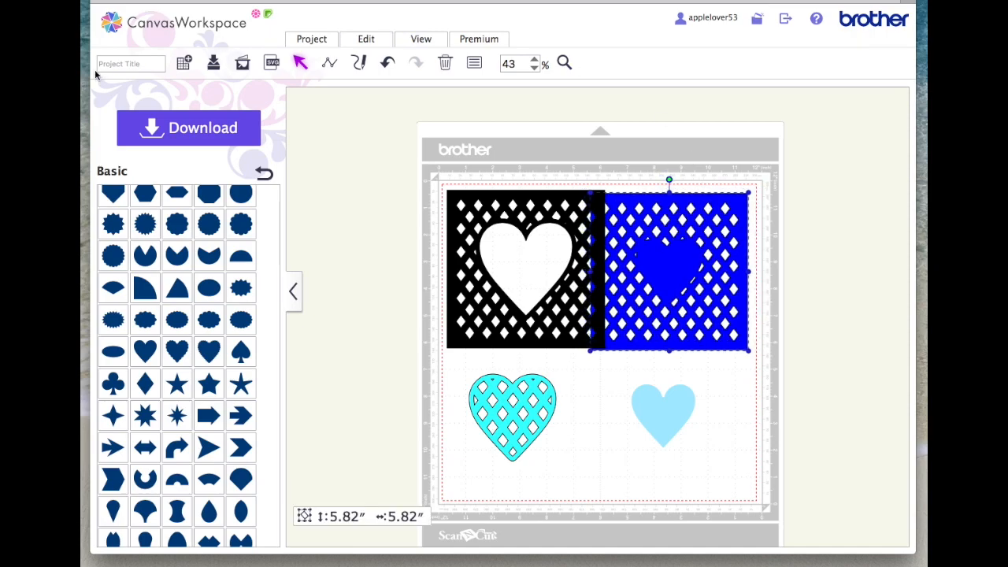
pyautogui.click(145, 68)
pyautogui.write('Lattice shapes')
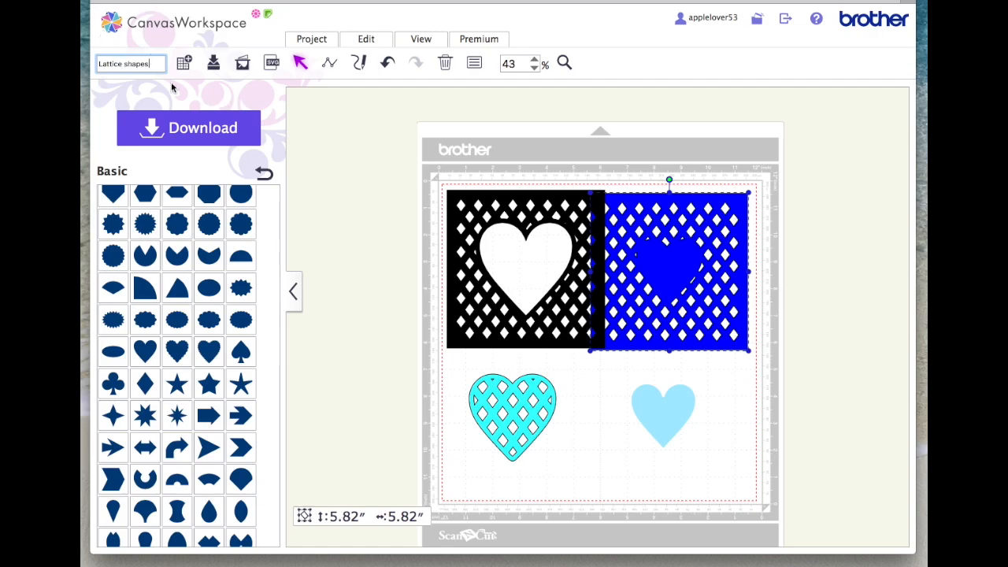
pyautogui.click(220, 64)
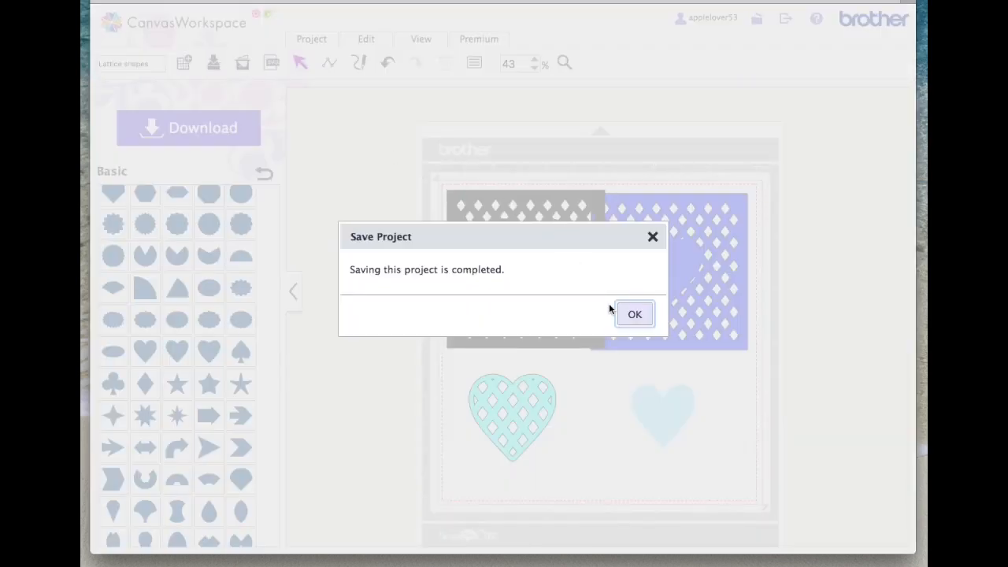
pyautogui.click(633, 311)
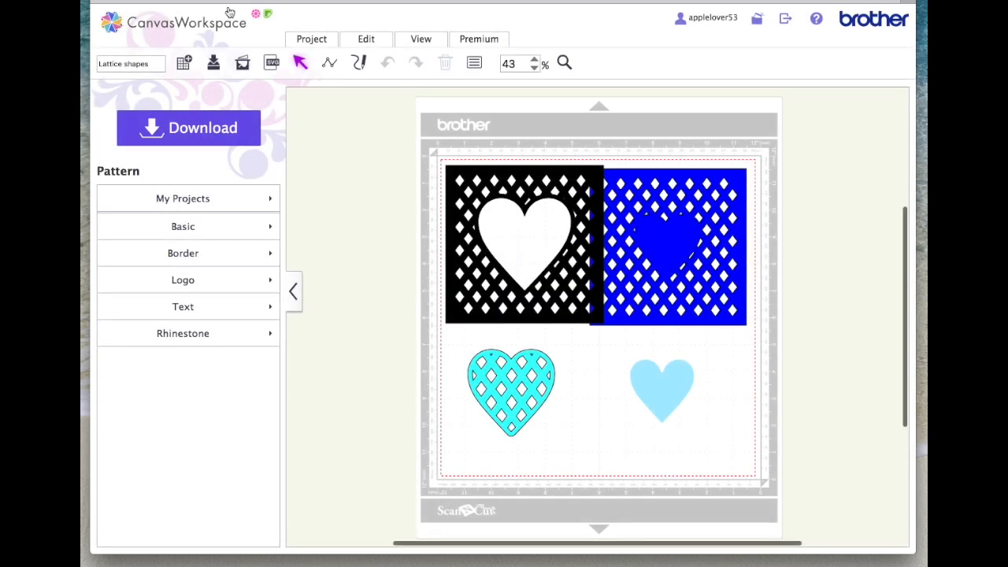
# Step: Leave the editor and look over the saved lattice projects, including "Lattice shapes" and "Lattice test"
pyautogui.click(168, 25)
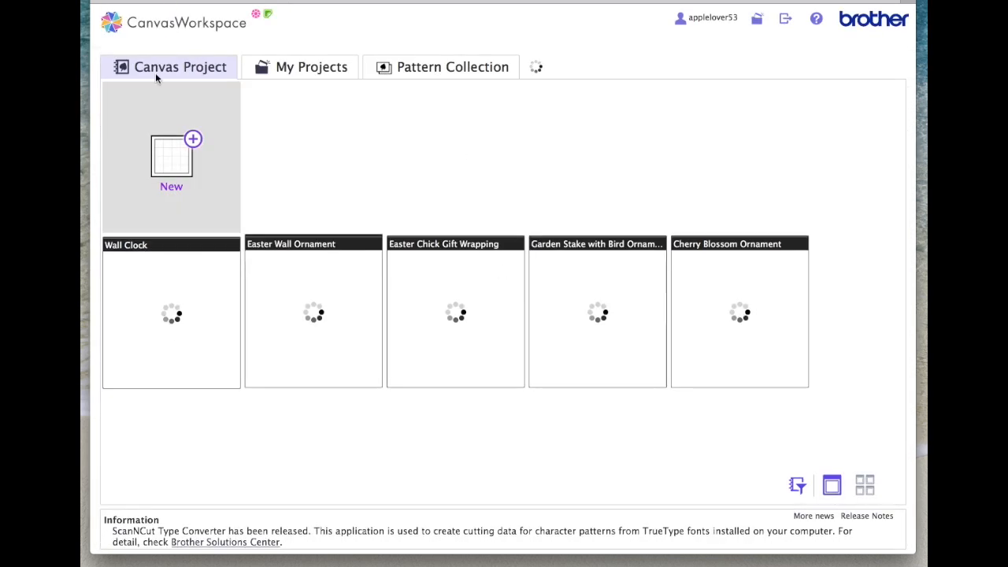
pyautogui.click(316, 66)
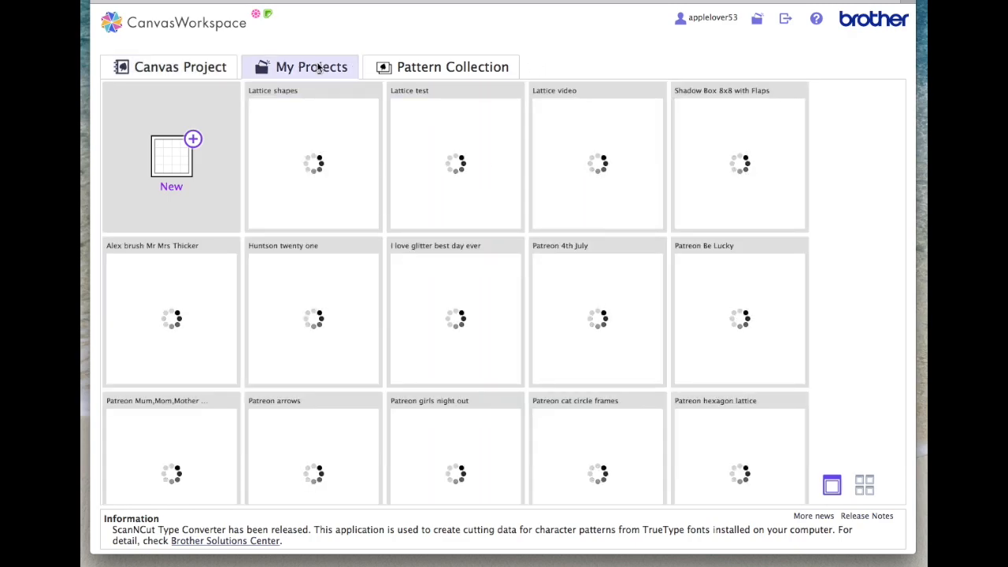
pyautogui.moveTo(488, 155)
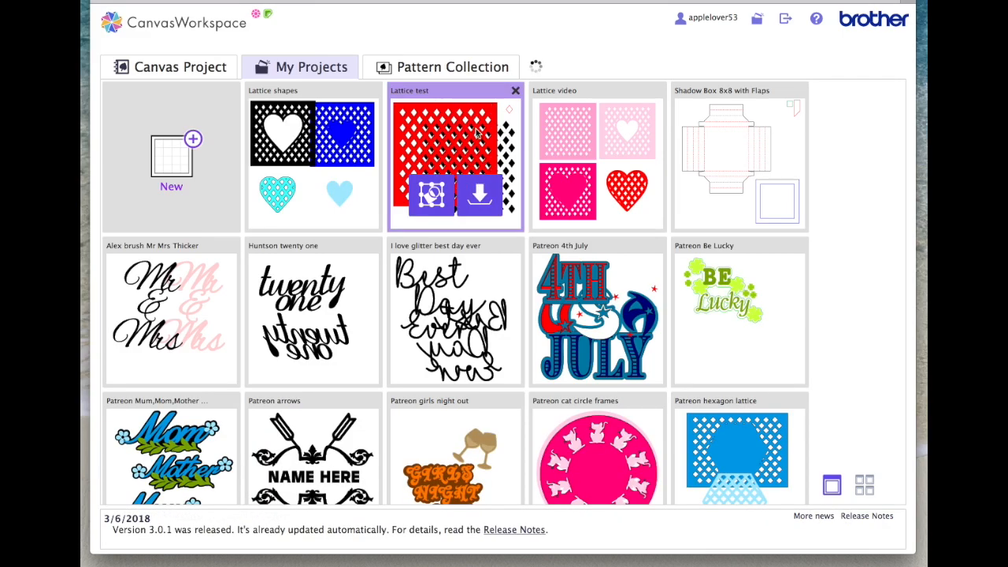
pyautogui.moveTo(285, 149)
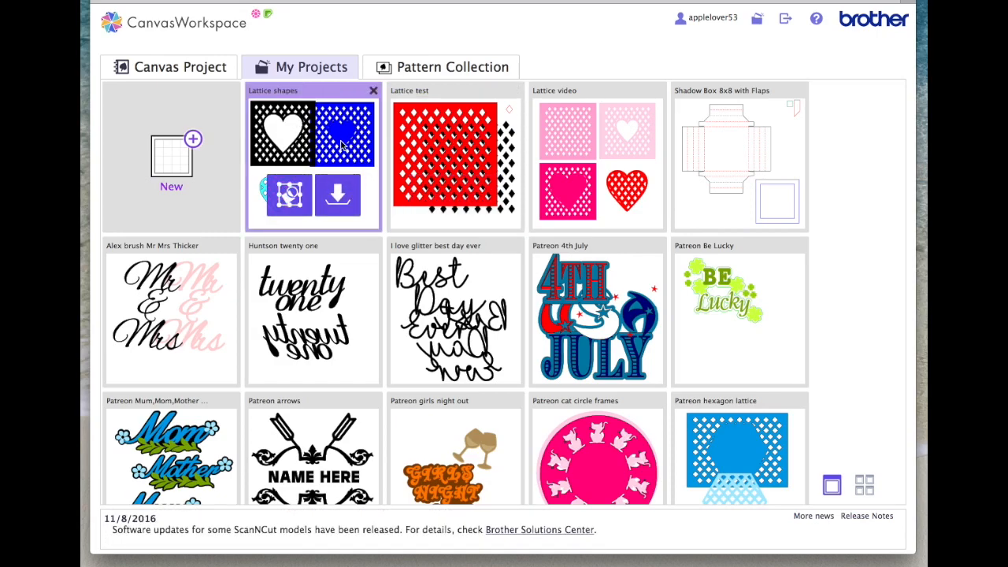
pyautogui.moveTo(432, 125)
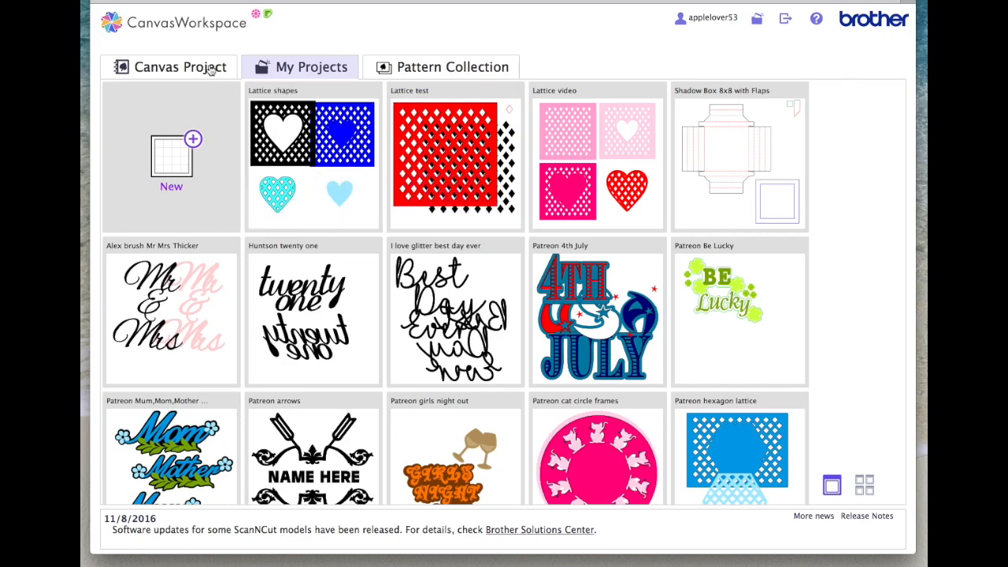
# Step: Open the saved project "Lattice video" for editing
pyautogui.click(178, 67)
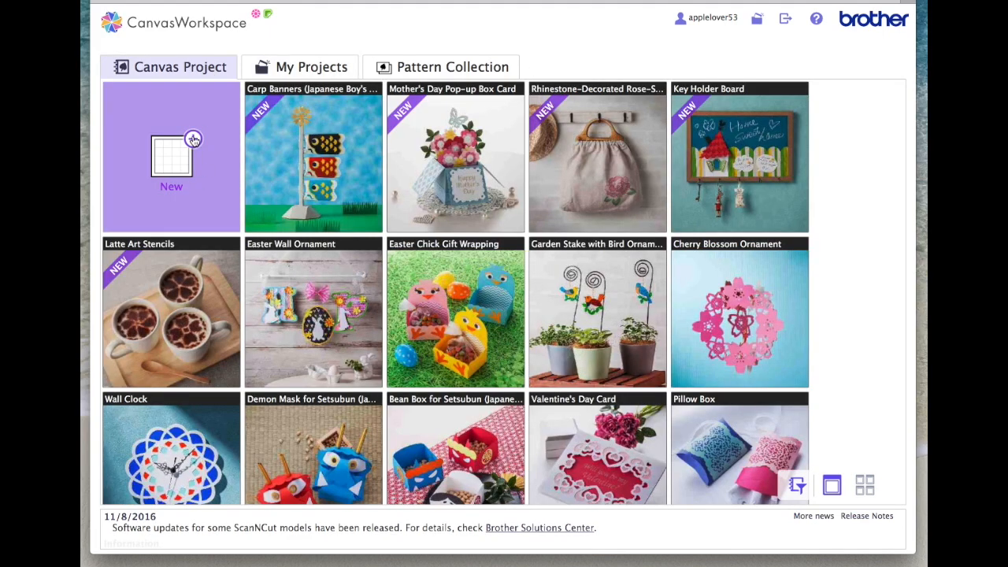
pyautogui.click(335, 68)
pyautogui.moveTo(595, 134)
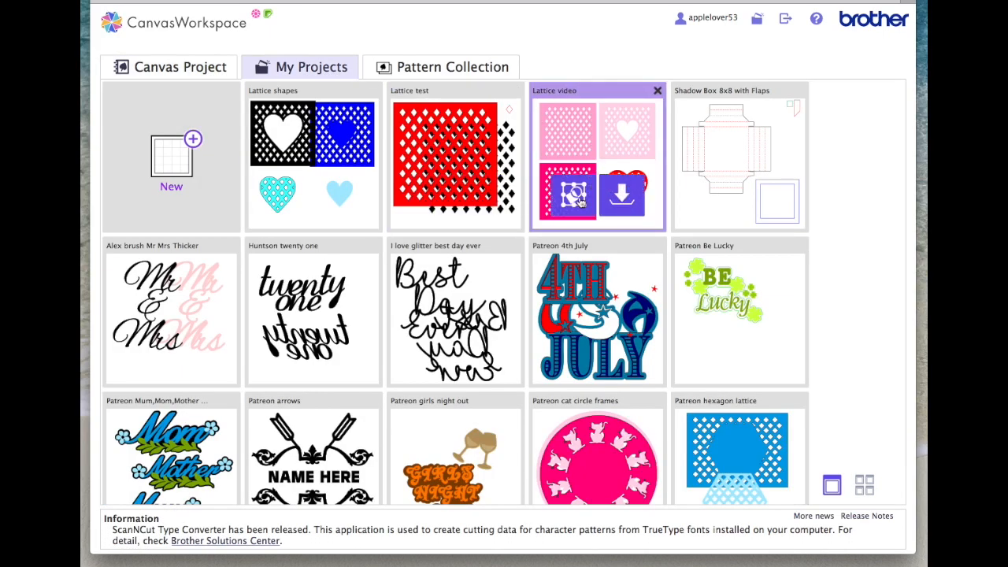
pyautogui.click(611, 158)
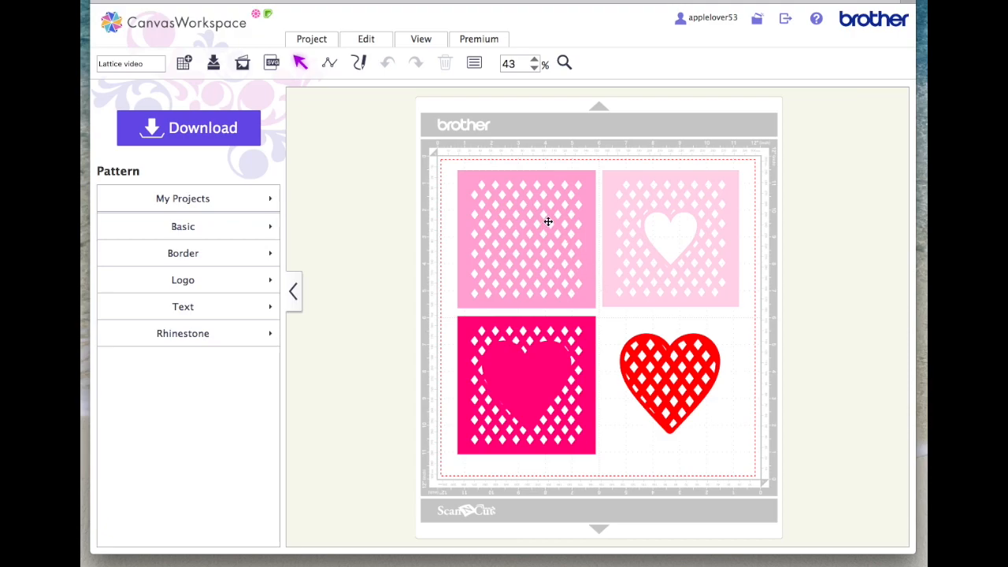
# Step: Shift the plain pink lattice panel slightly and view the basic shape patterns before returning to the pattern categories
pyautogui.moveTo(534, 186); pyautogui.dragTo(525, 182)
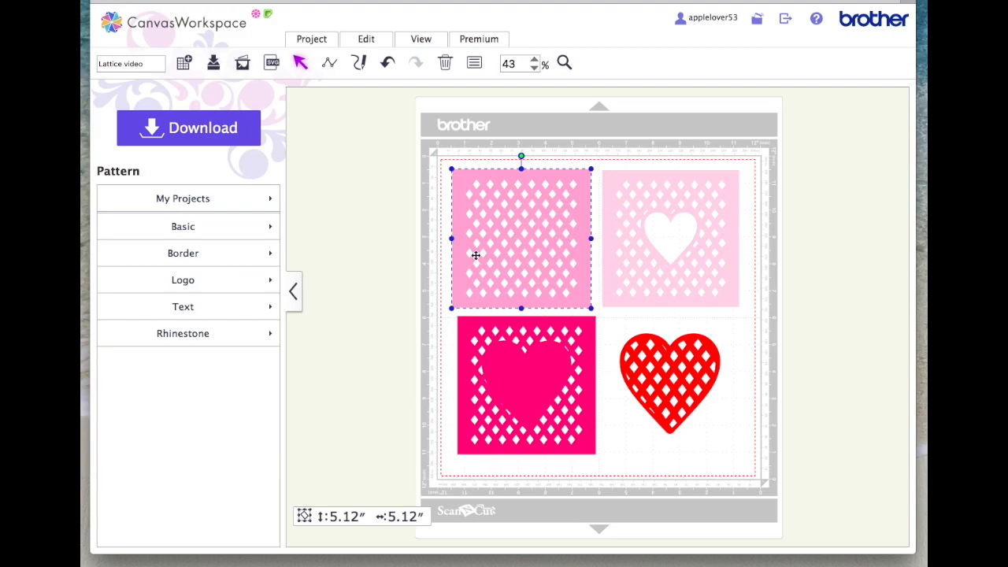
pyautogui.click(184, 227)
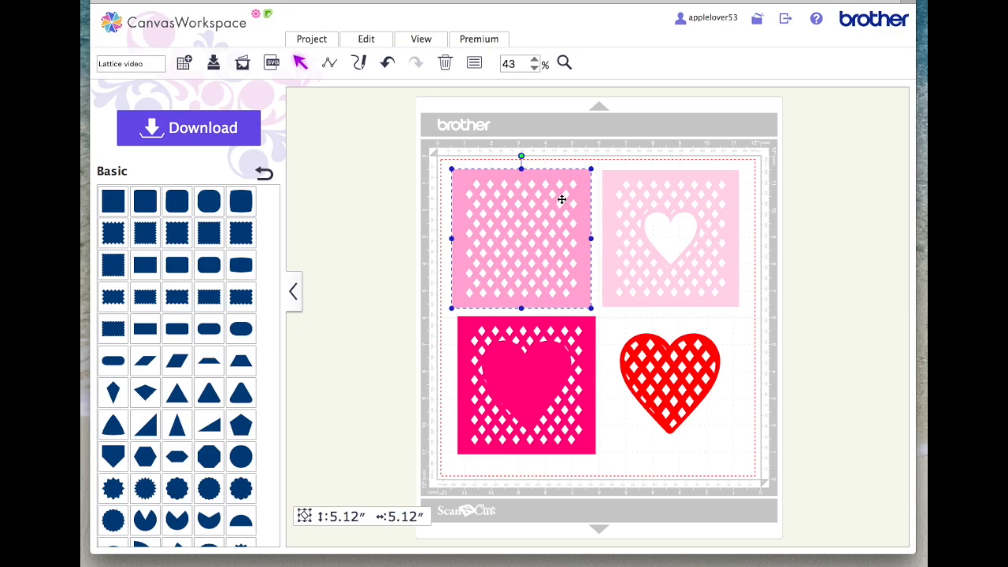
pyautogui.click(264, 174)
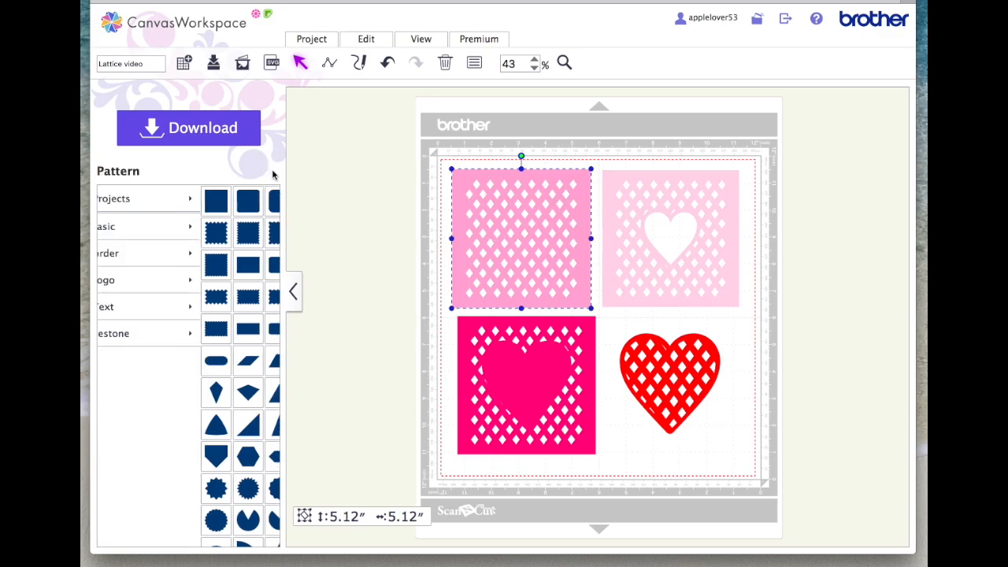